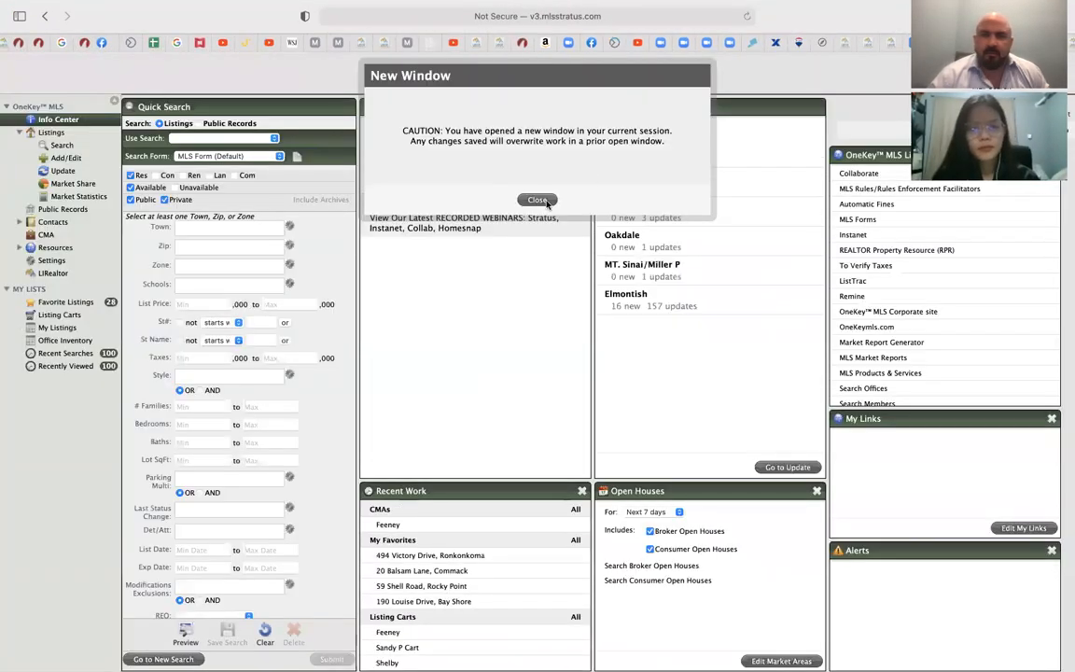
# Close the new-window caution and launch Instanet TransactionDesk from the OneKey MLS links
pyautogui.click(536, 198)
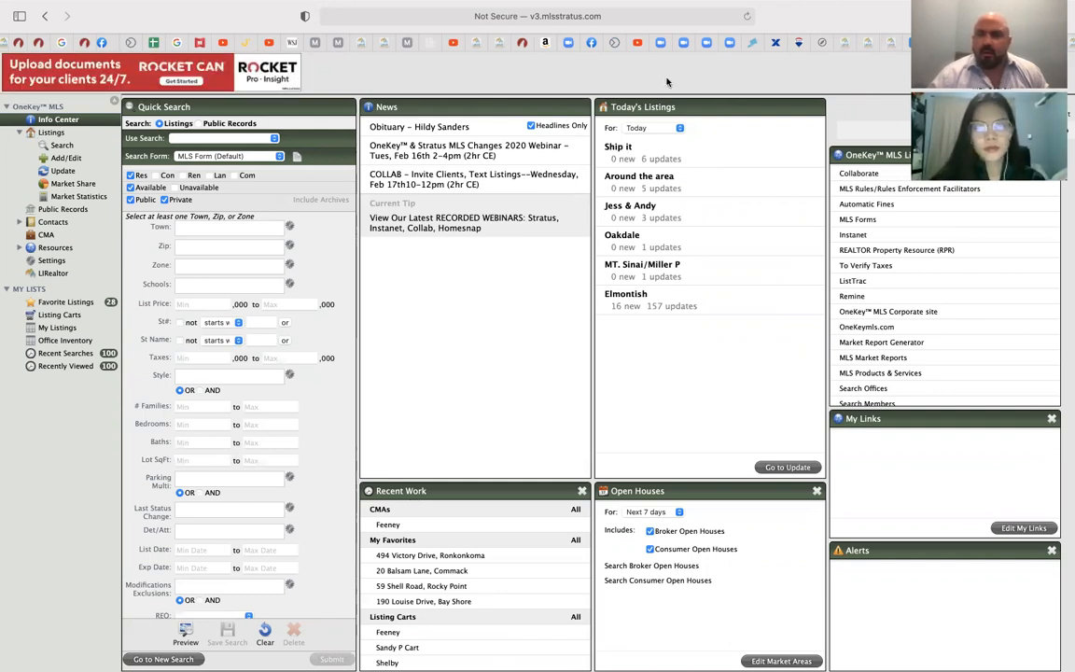
pyautogui.click(853, 235)
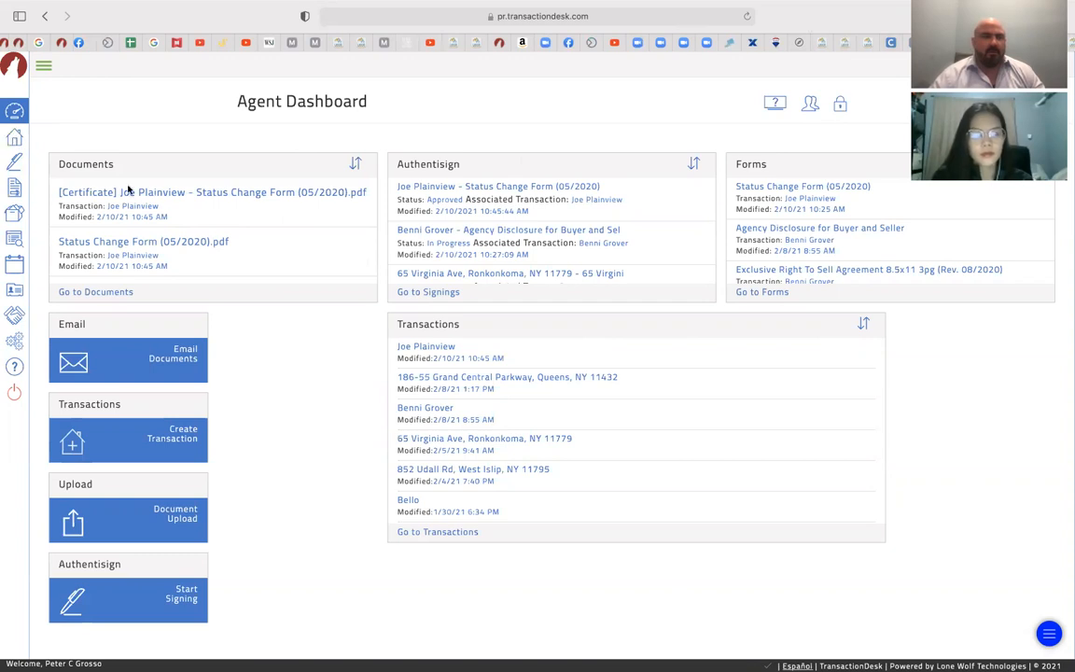
# Browse the Transactions list and an existing transaction, then start a new transaction with Add (+)
pyautogui.click(421, 536)
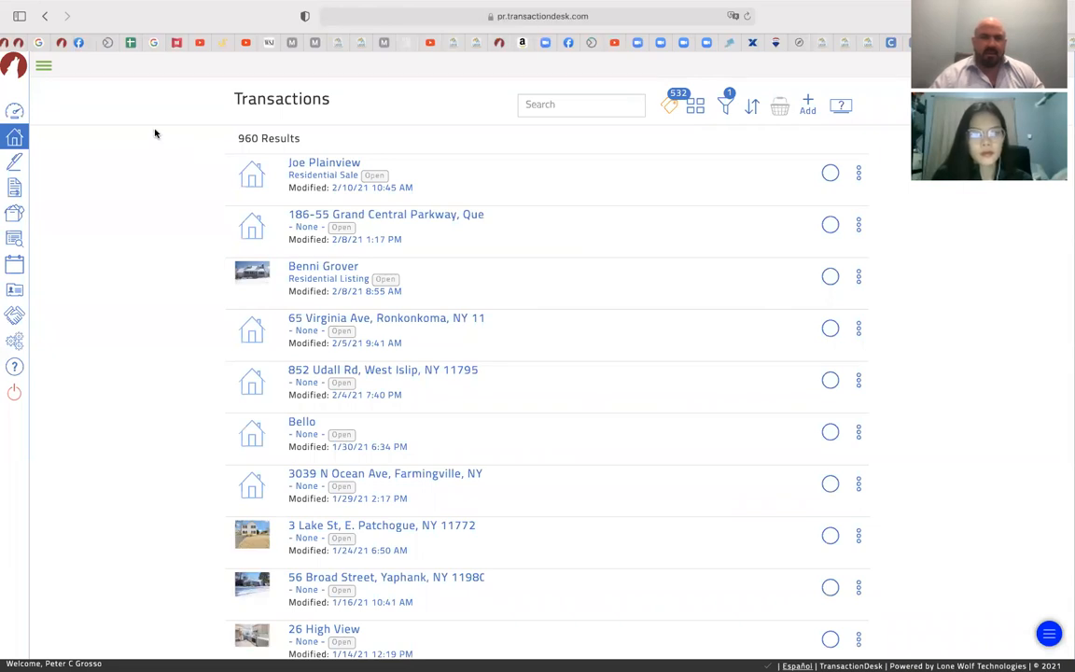
pyautogui.scroll(-5, 576, 377)
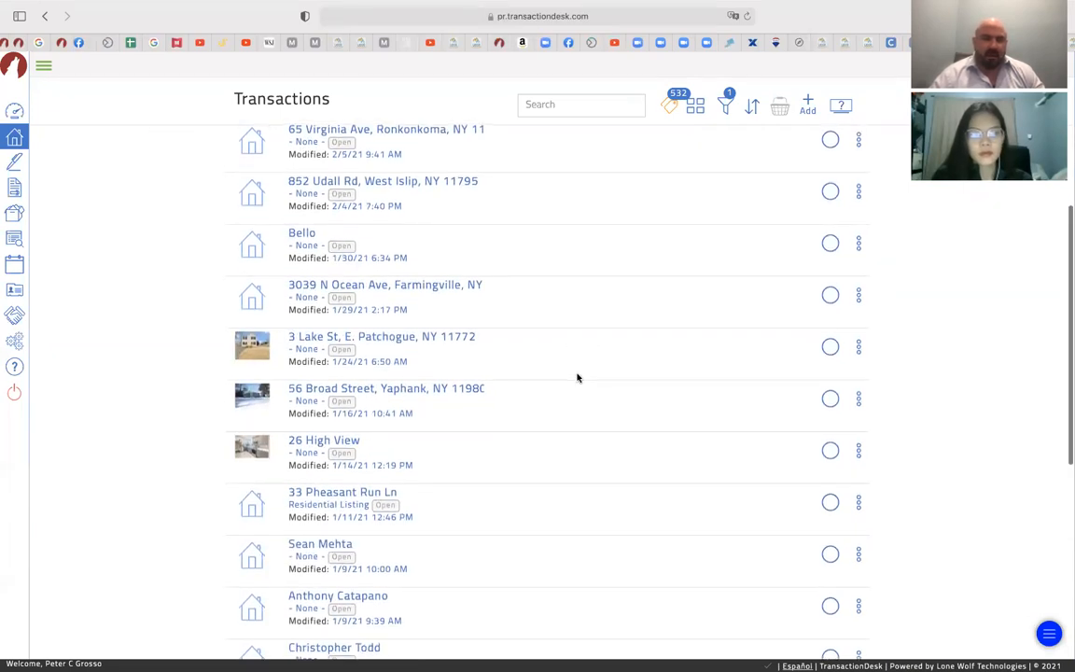
pyautogui.scroll(1, 405, 389)
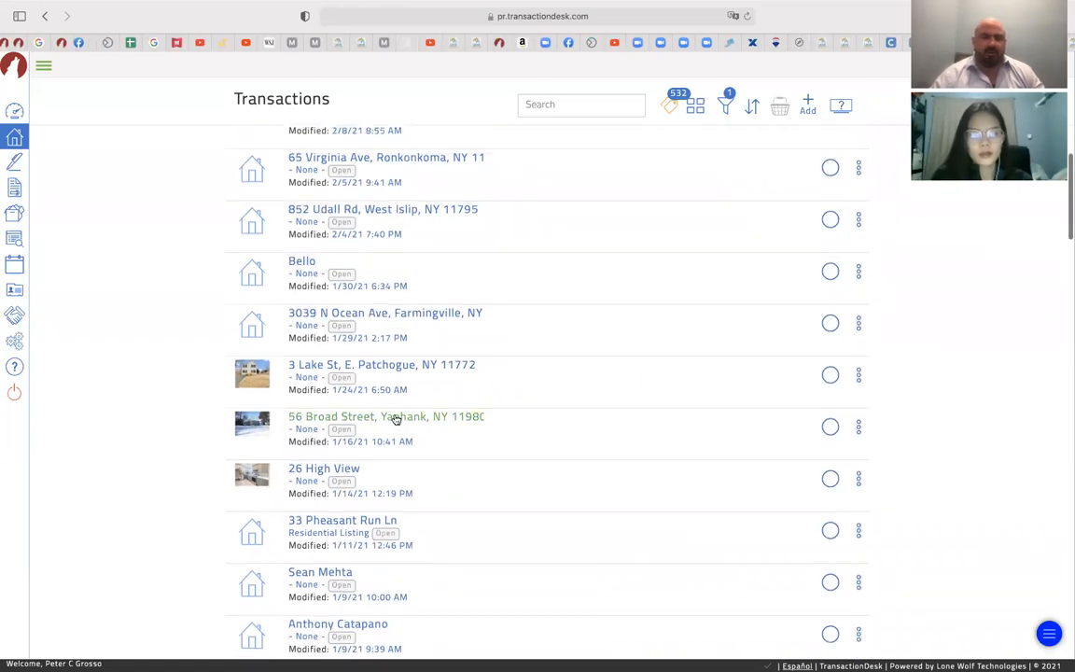
pyautogui.click(393, 418)
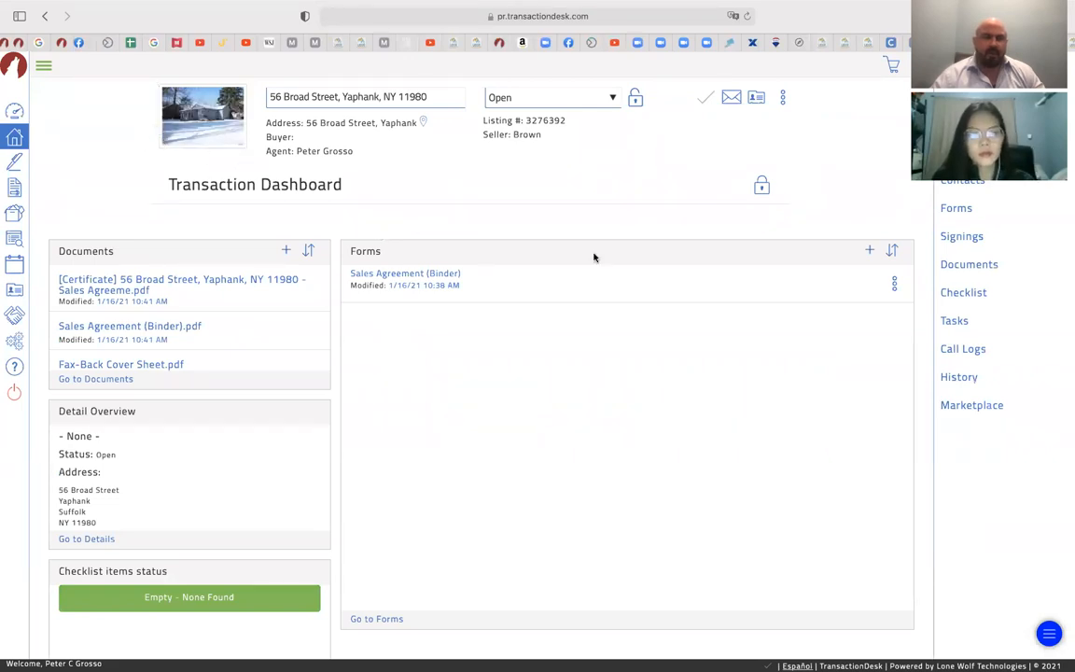
pyautogui.click(15, 137)
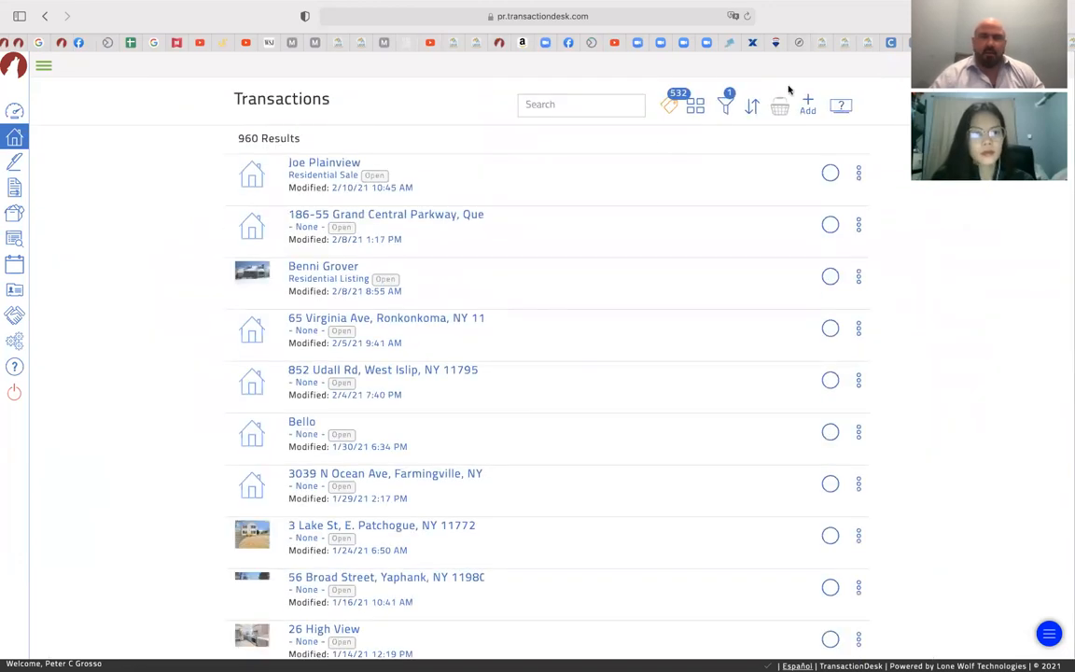
pyautogui.click(808, 108)
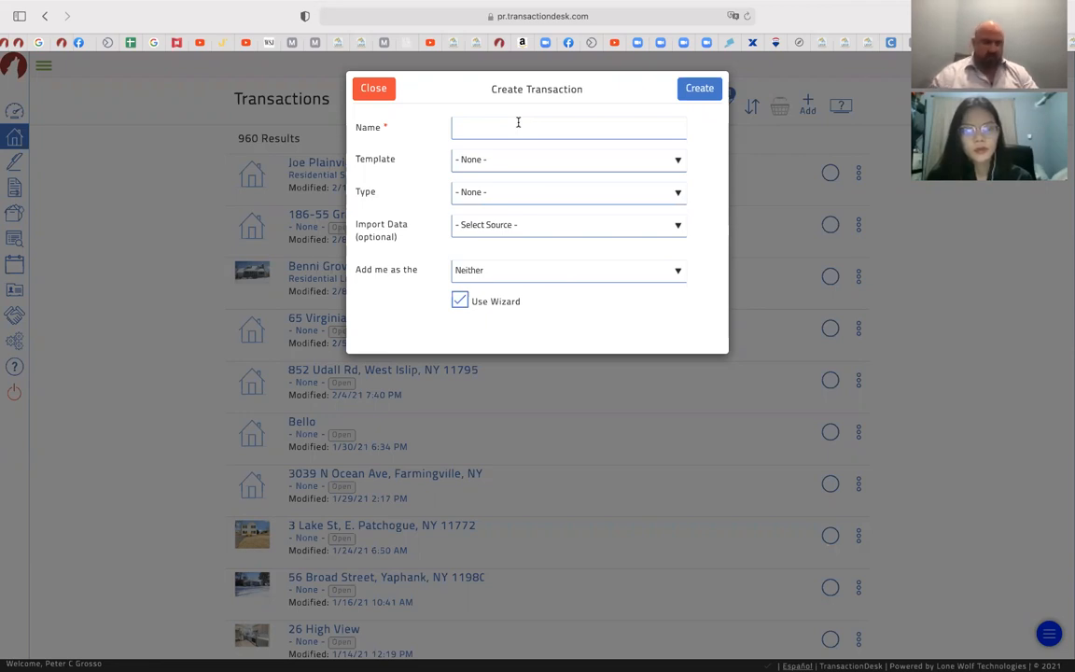
# Create a transaction named with the buyer's name plus 'Buyer Docs', Template and Type left at None
pyautogui.click(518, 122)
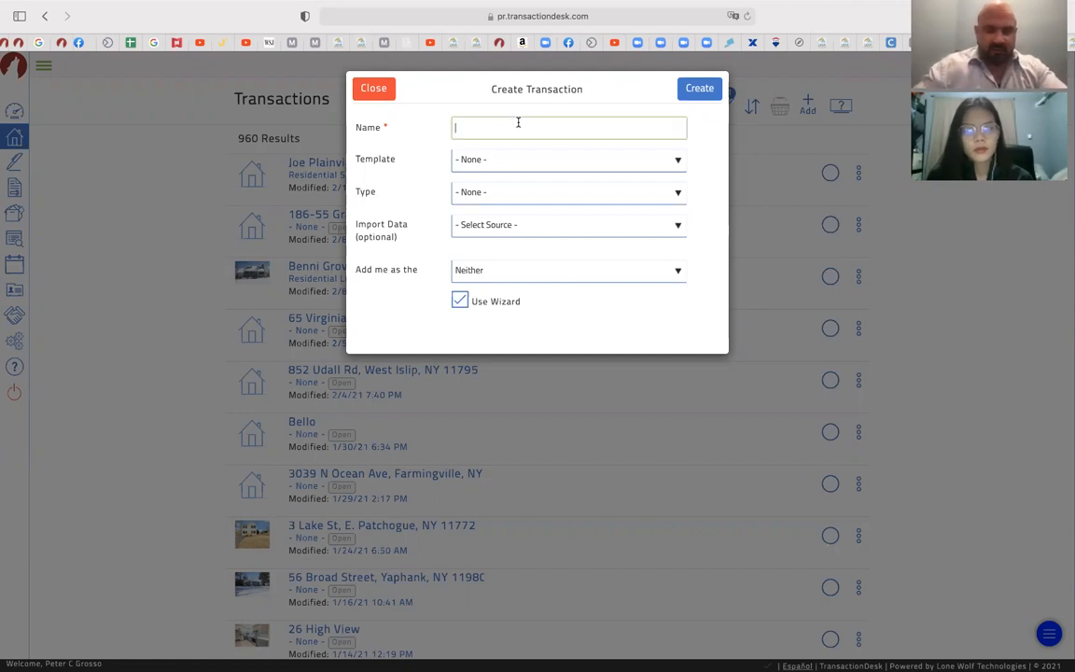
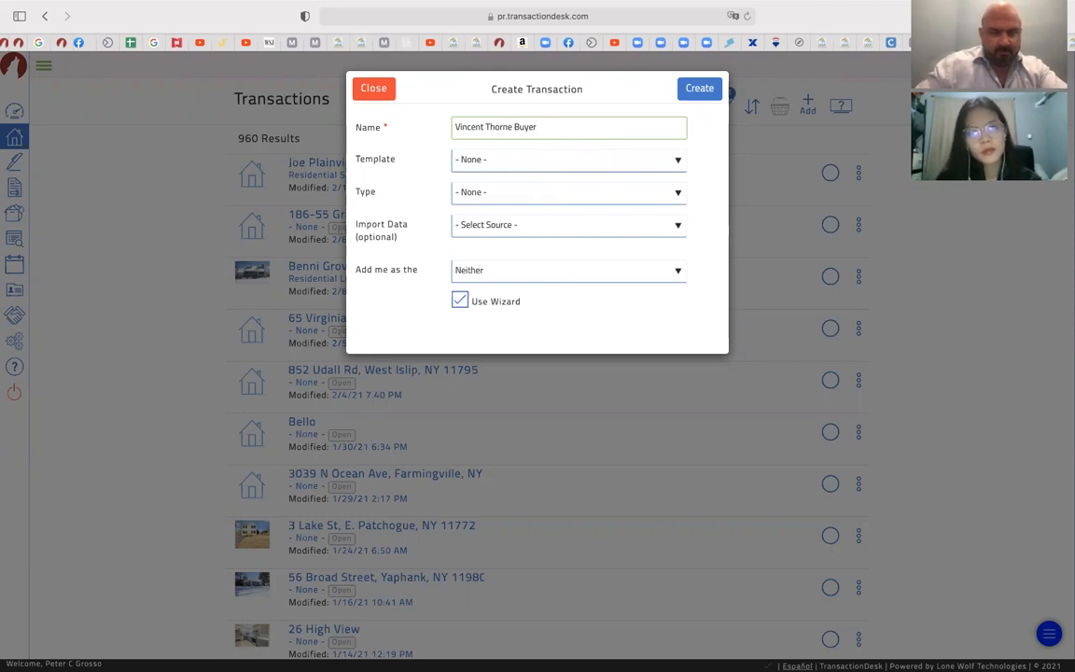
pyautogui.write(' Docs')
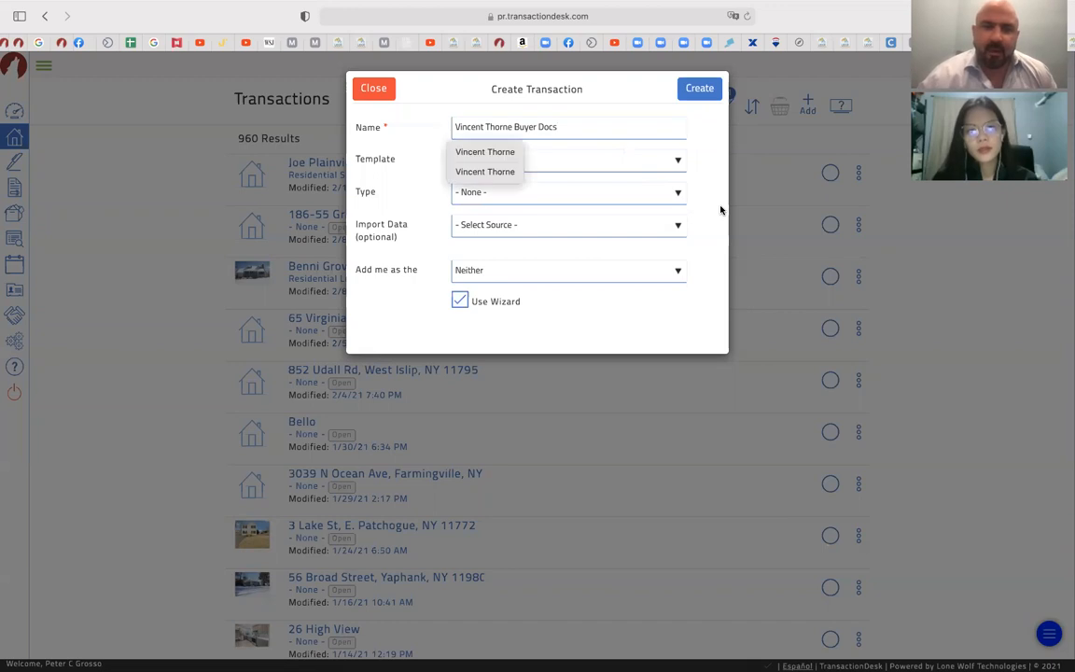
pyautogui.click(671, 158)
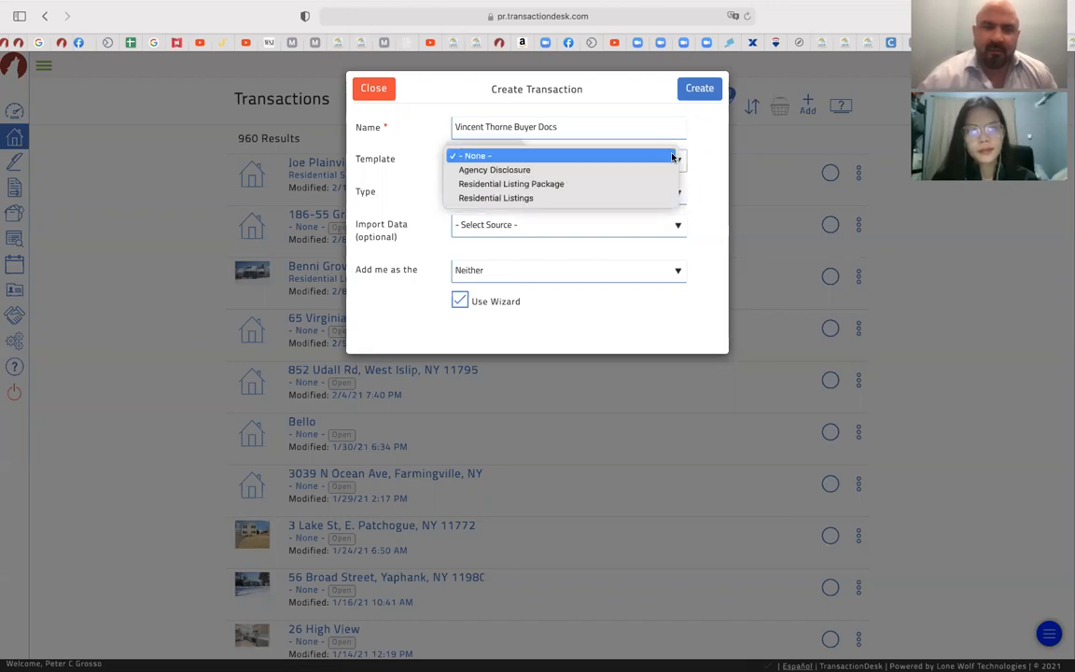
pyautogui.click(711, 153)
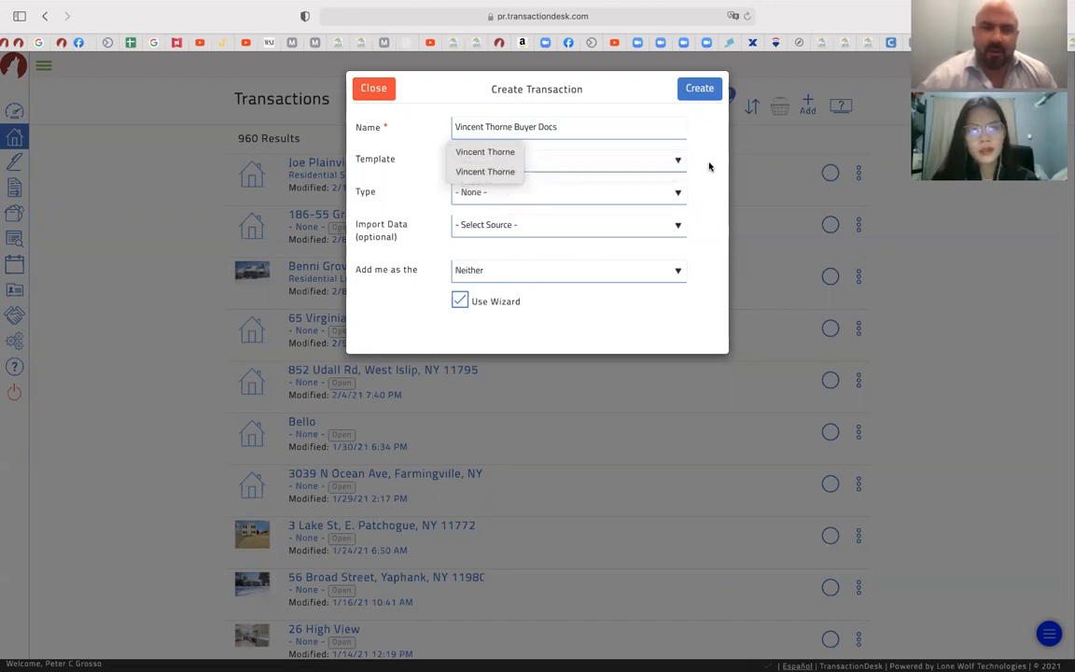
pyautogui.click(710, 166)
pyautogui.click(677, 196)
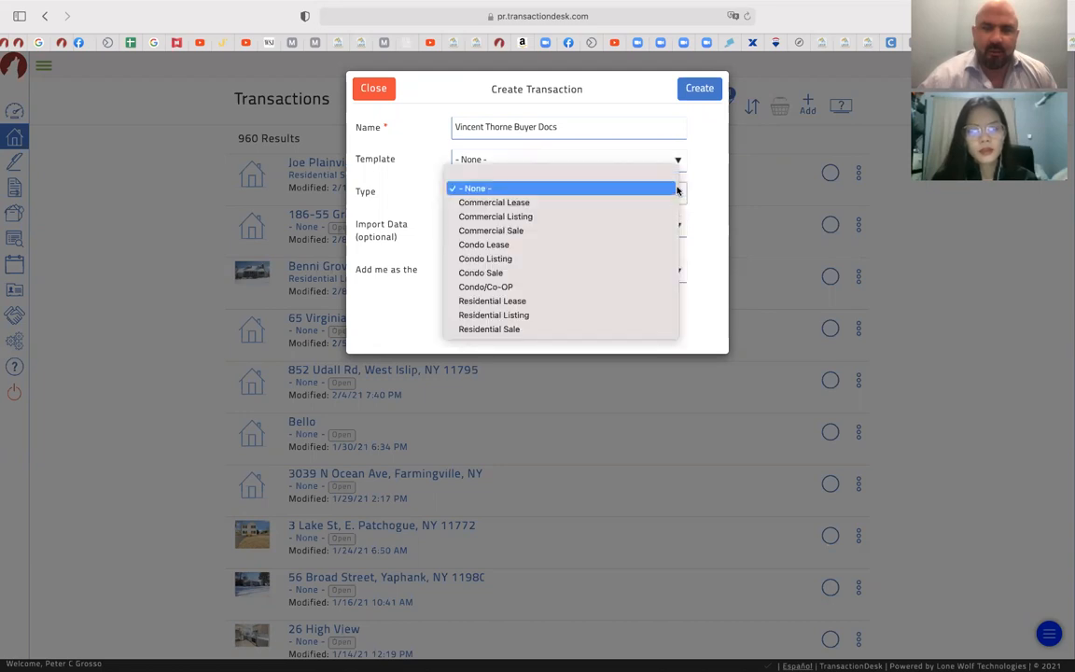
pyautogui.click(709, 194)
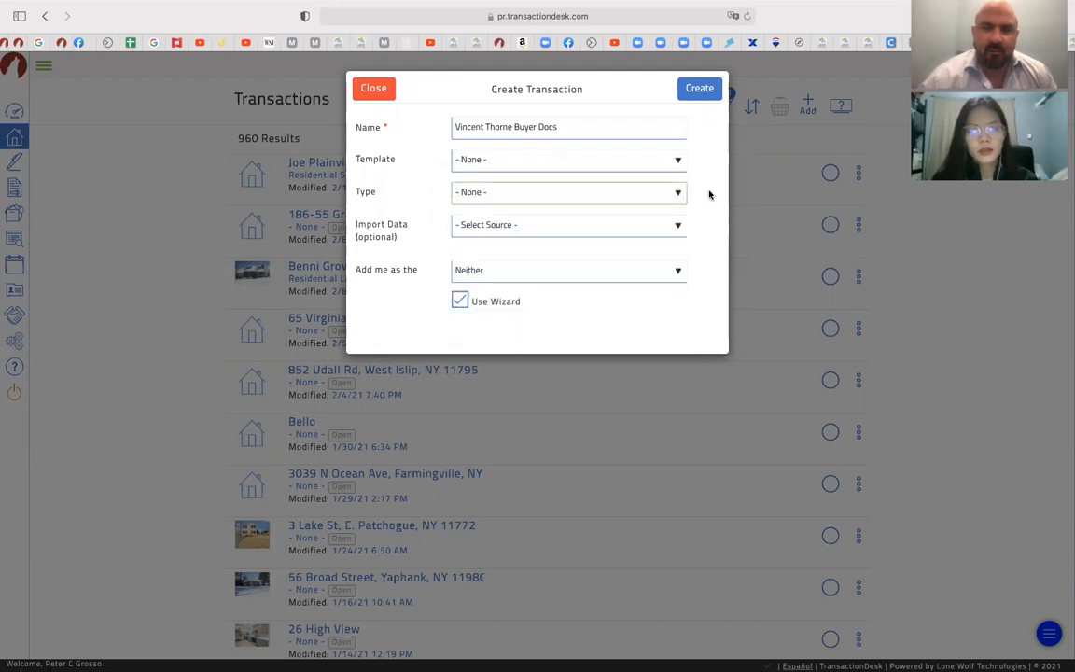
pyautogui.click(698, 99)
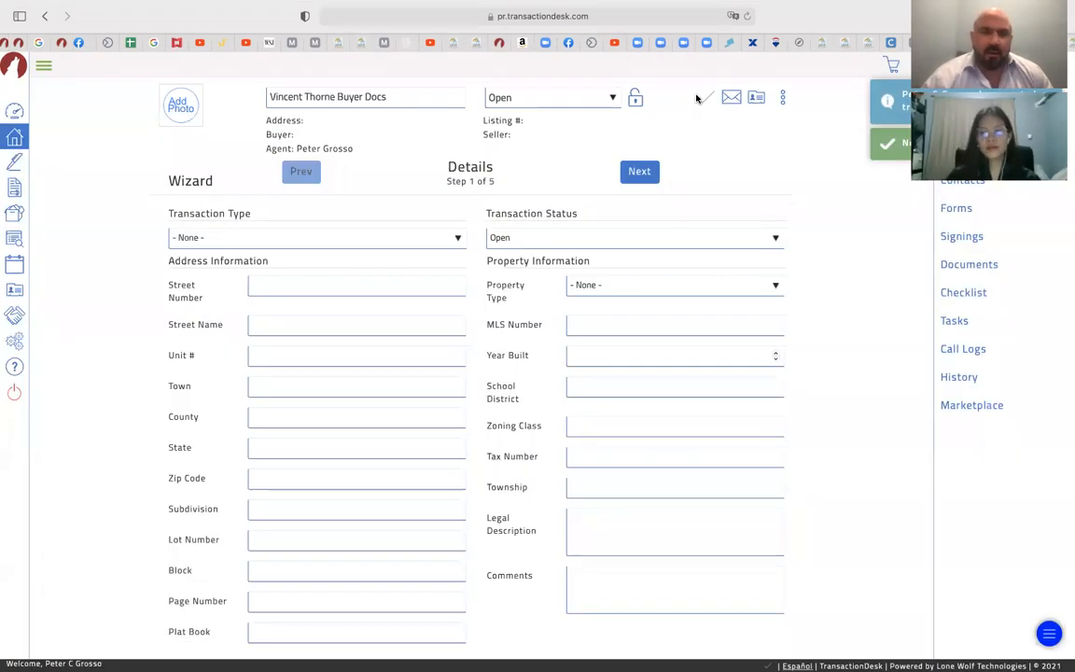
# Advance the wizard to Contacts and start a new transaction contact of type Buyer
pyautogui.click(650, 172)
pyautogui.click(650, 172)
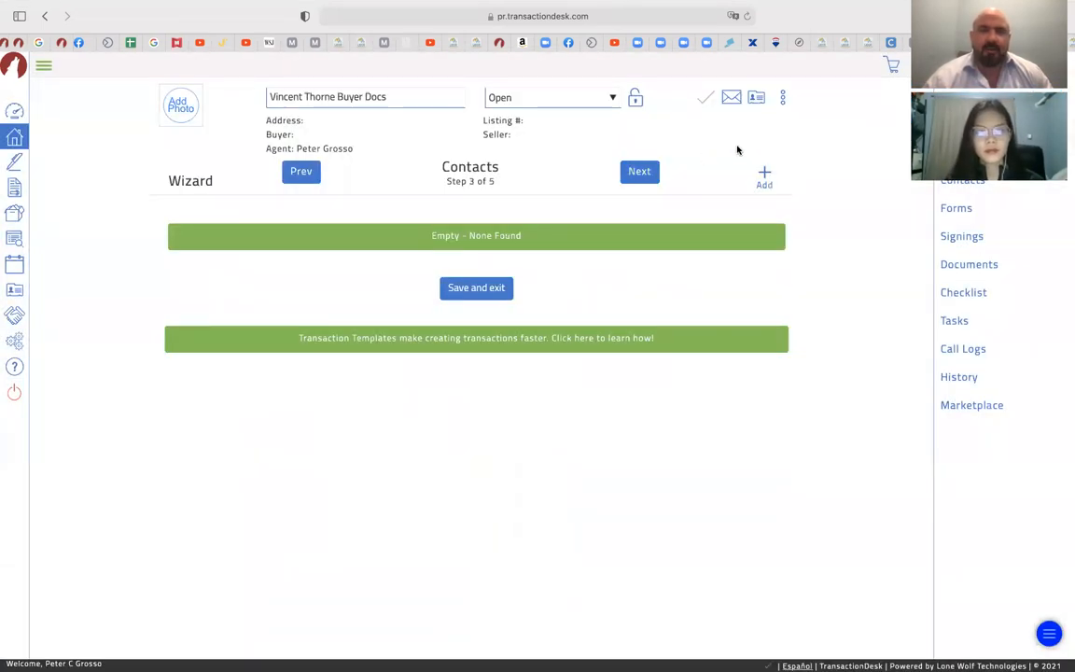
pyautogui.click(762, 177)
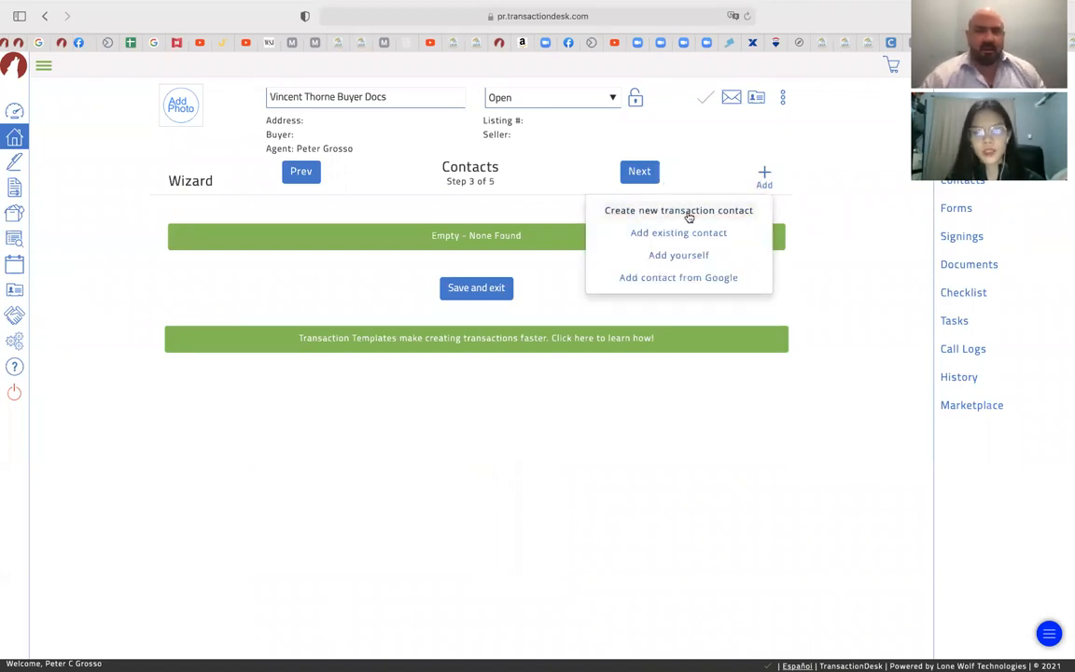
pyautogui.click(687, 214)
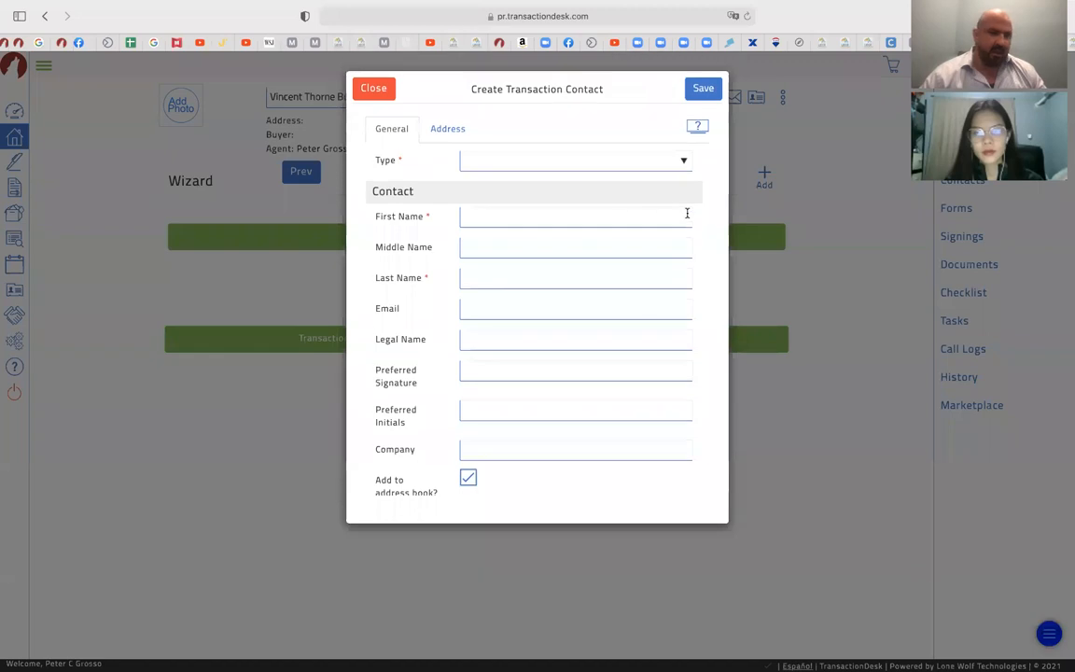
pyautogui.click(565, 165)
pyautogui.click(547, 184)
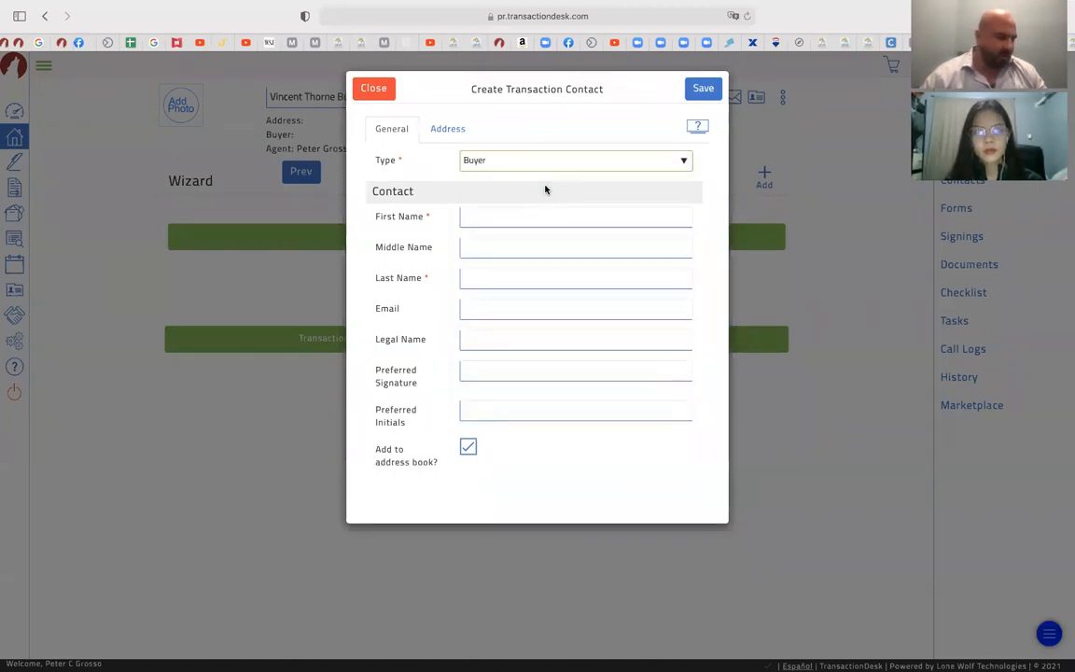
# Enter the buyer's first name, last name and e-mail address, and save the contact
pyautogui.click(512, 214)
pyautogui.write('Vi')
pyautogui.press('Tab')
pyautogui.press('Tab')
pyautogui.write('Th')
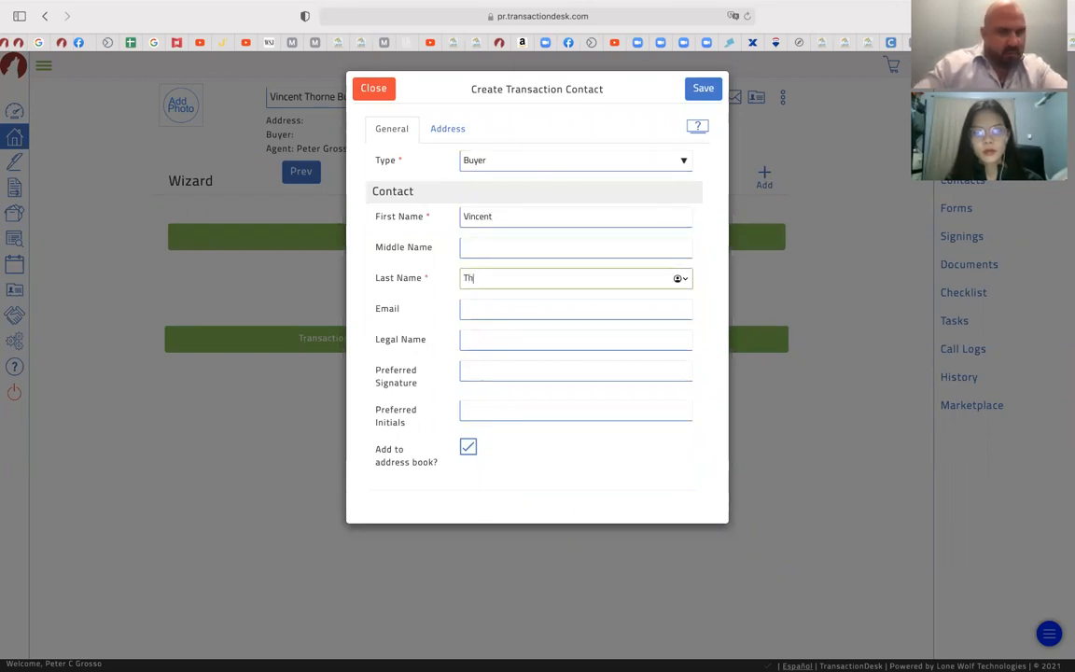
pyautogui.press('Tab')
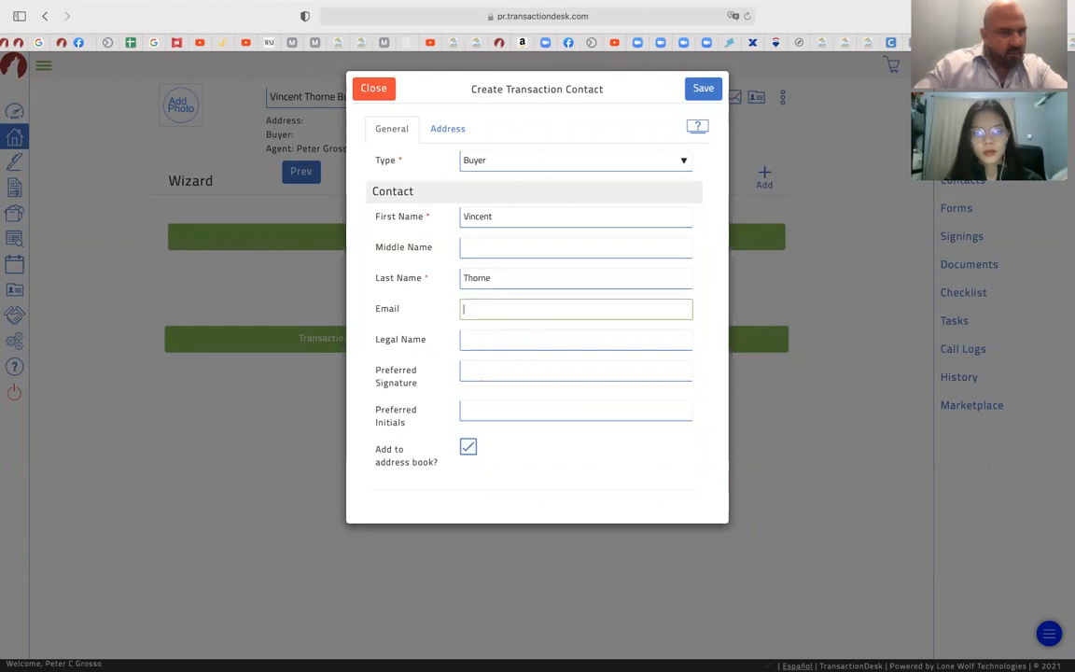
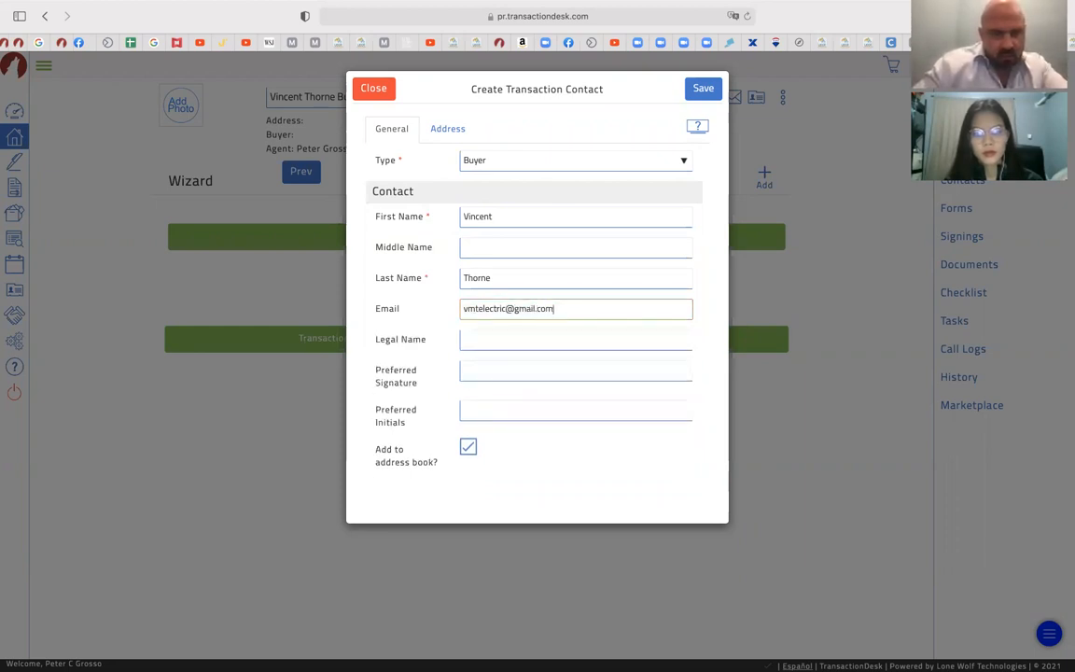
pyautogui.click(703, 90)
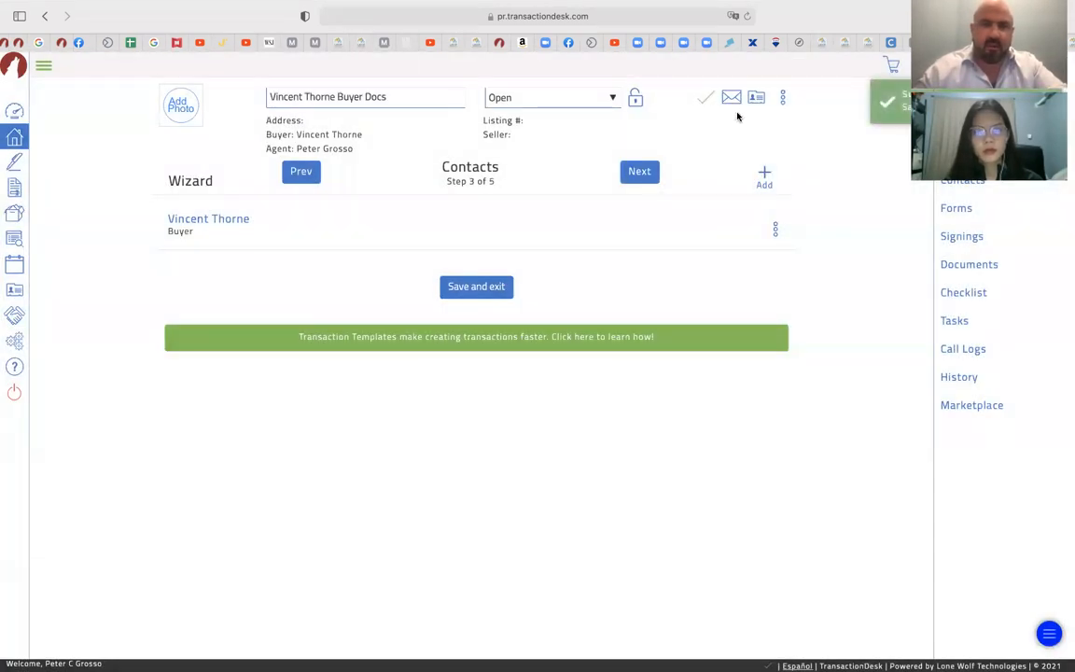
# Move to the Forms step and select Agency Disclosure for Buyer and Seller from the OneKey™ MLS folder
pyautogui.click(643, 173)
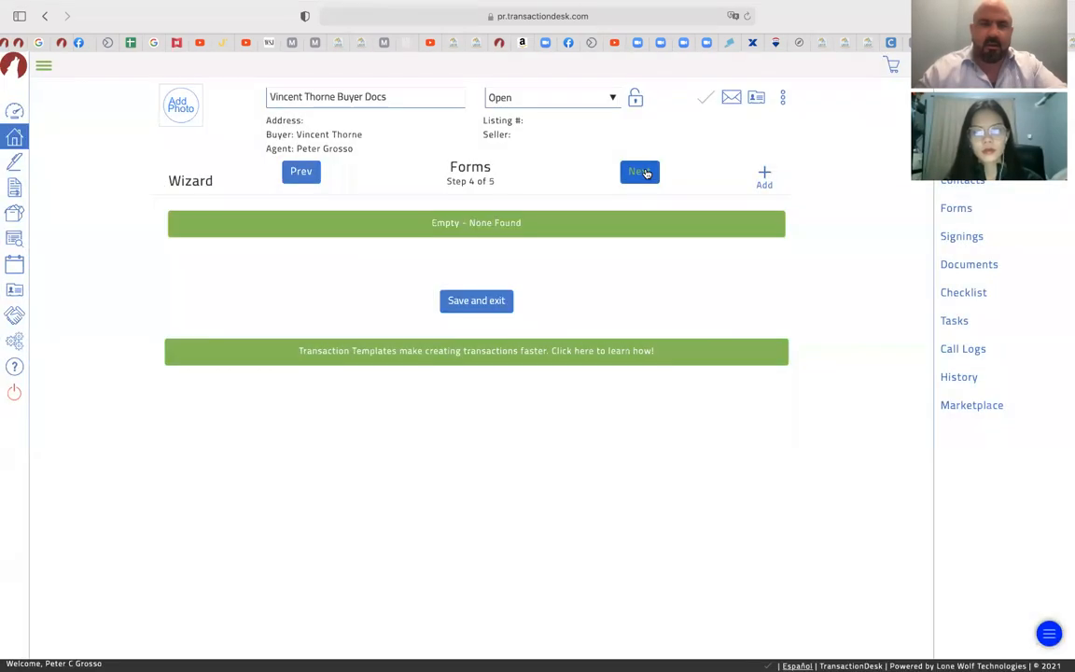
pyautogui.click(758, 177)
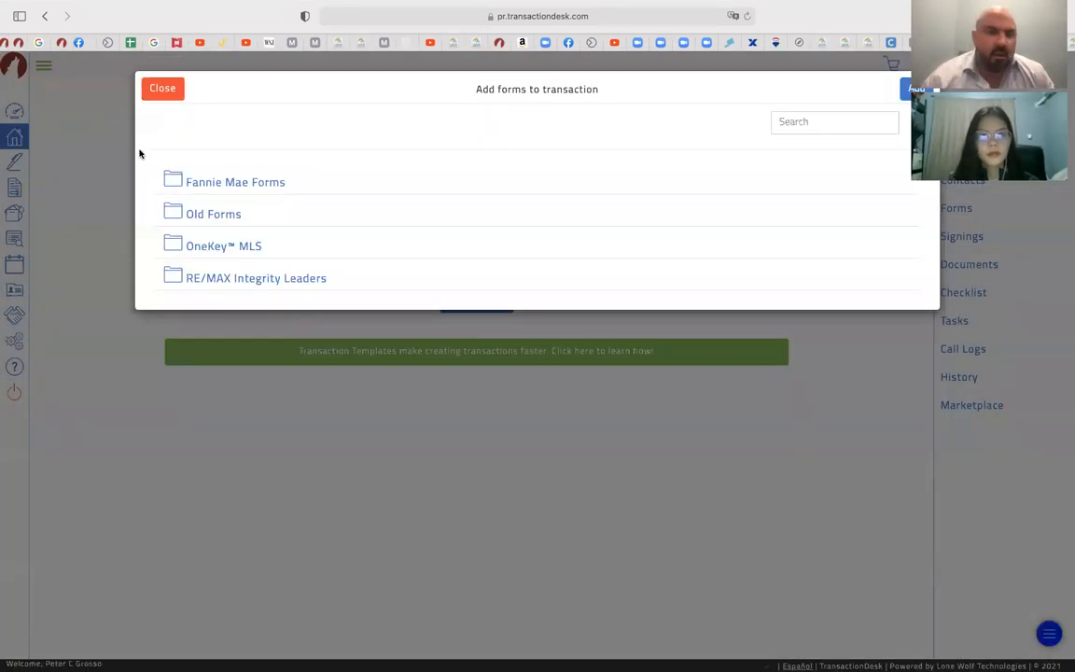
pyautogui.click(205, 243)
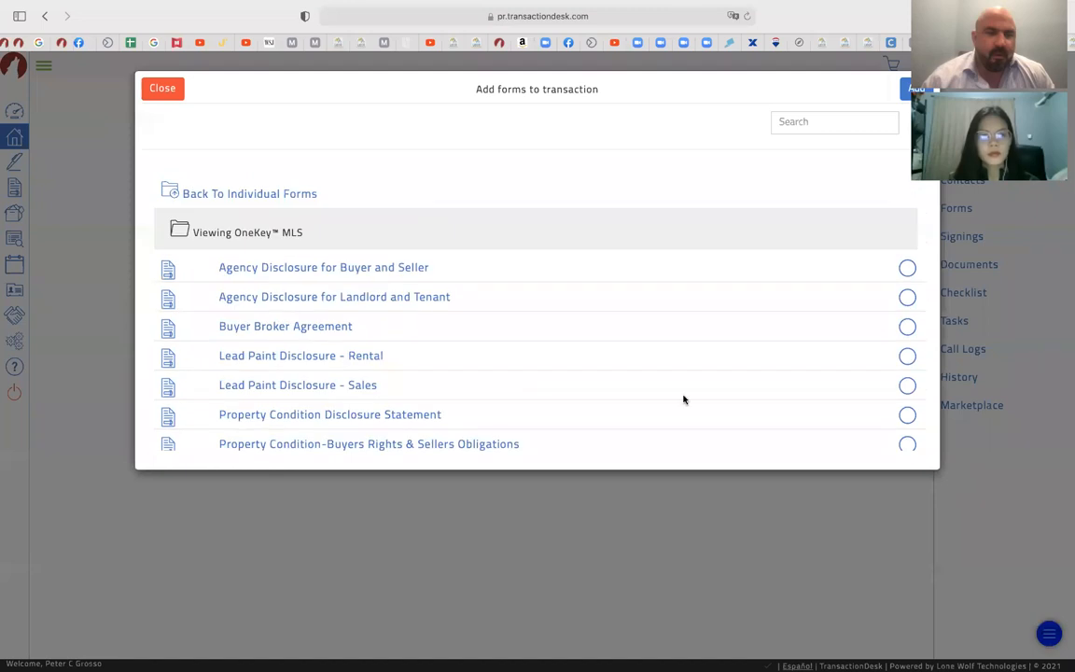
pyautogui.click(907, 271)
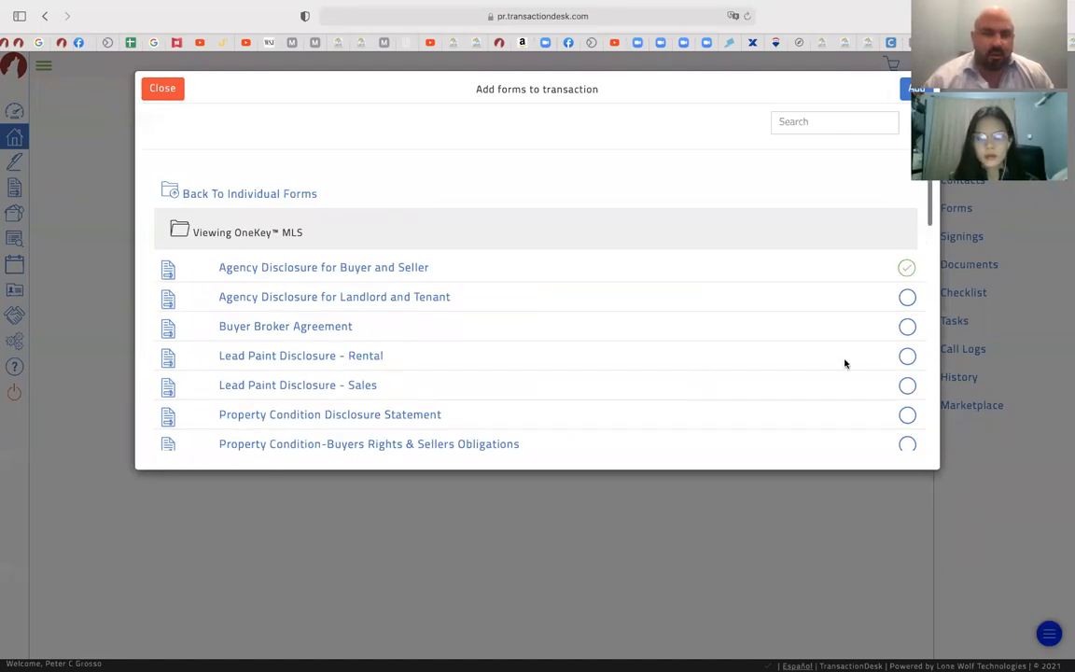
# Select the Buyers Rights Regarding Property Condition Disclosure form
pyautogui.scroll(-5, 844, 364)
pyautogui.scroll(-3, 844, 363)
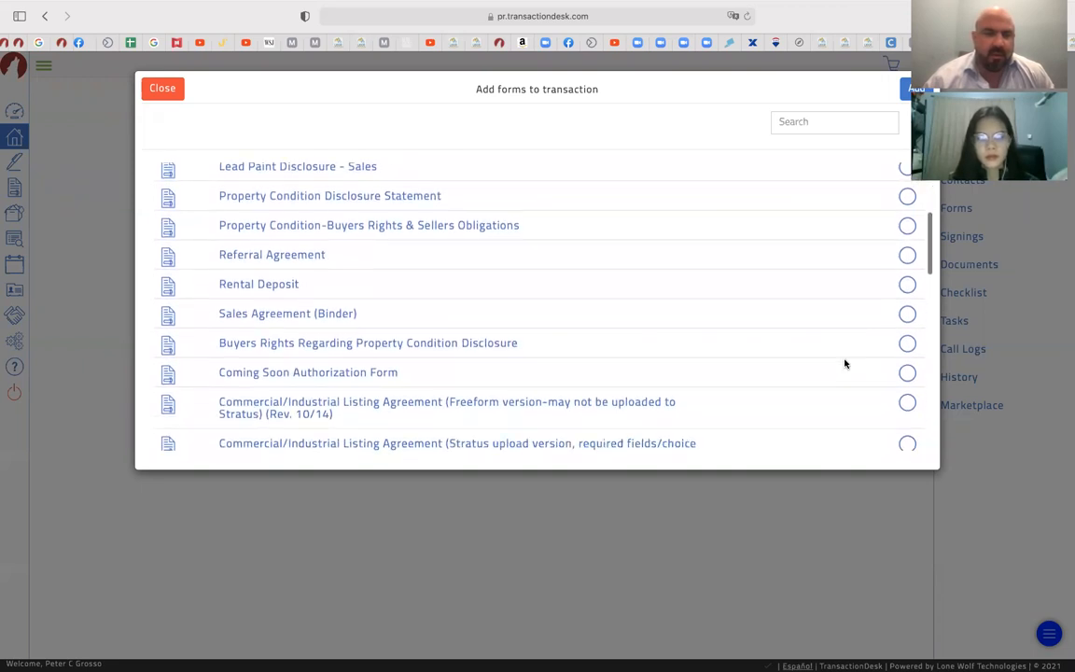
pyautogui.scroll(-1, 844, 364)
pyautogui.scroll(-1, 844, 363)
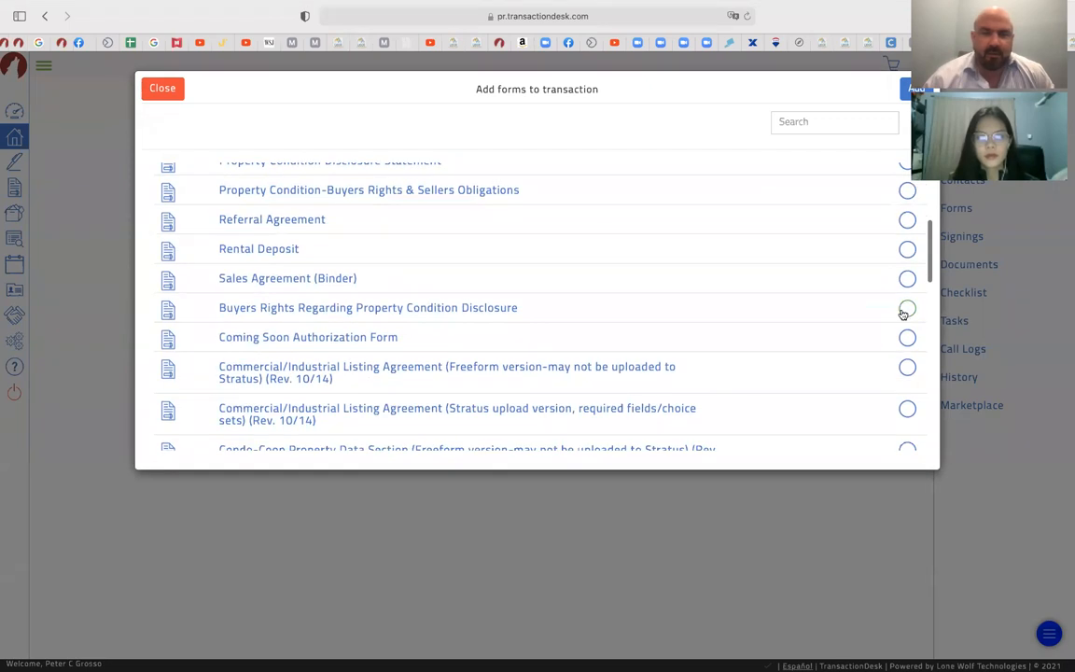
pyautogui.click(906, 309)
# Select the Buyer Side fair housing discrimination disclosure and add all three forms
pyautogui.scroll(-1, 834, 350)
pyautogui.scroll(-12, 835, 349)
pyautogui.scroll(-9, 835, 350)
pyautogui.scroll(-6, 835, 350)
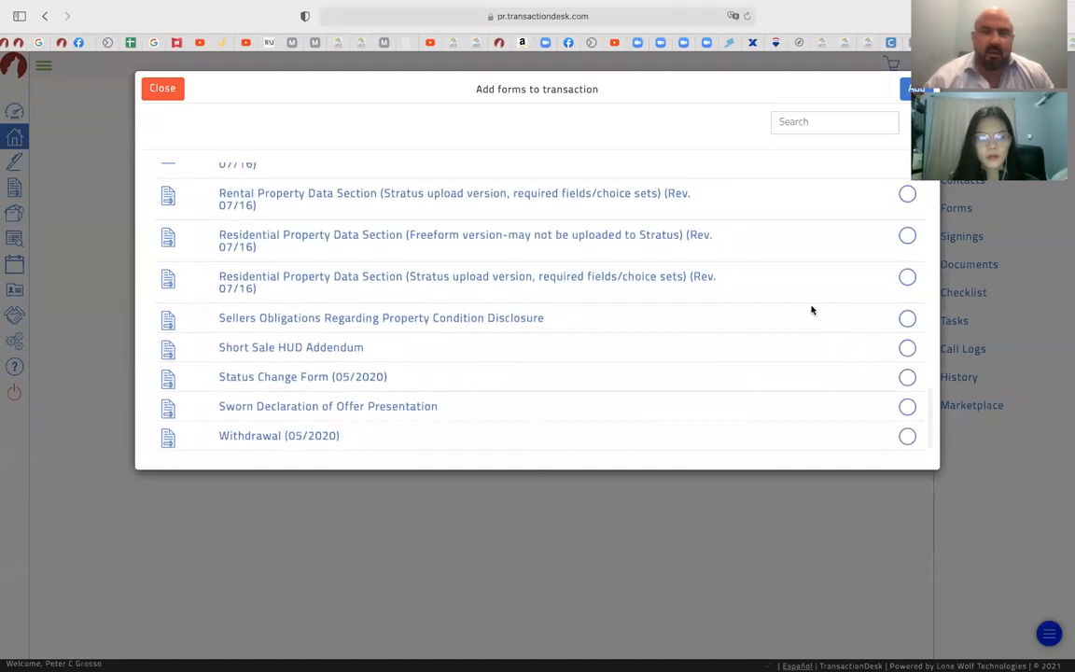
pyautogui.scroll(6, 811, 310)
pyautogui.scroll(12, 810, 312)
pyautogui.scroll(7, 811, 312)
pyautogui.scroll(-12, 810, 311)
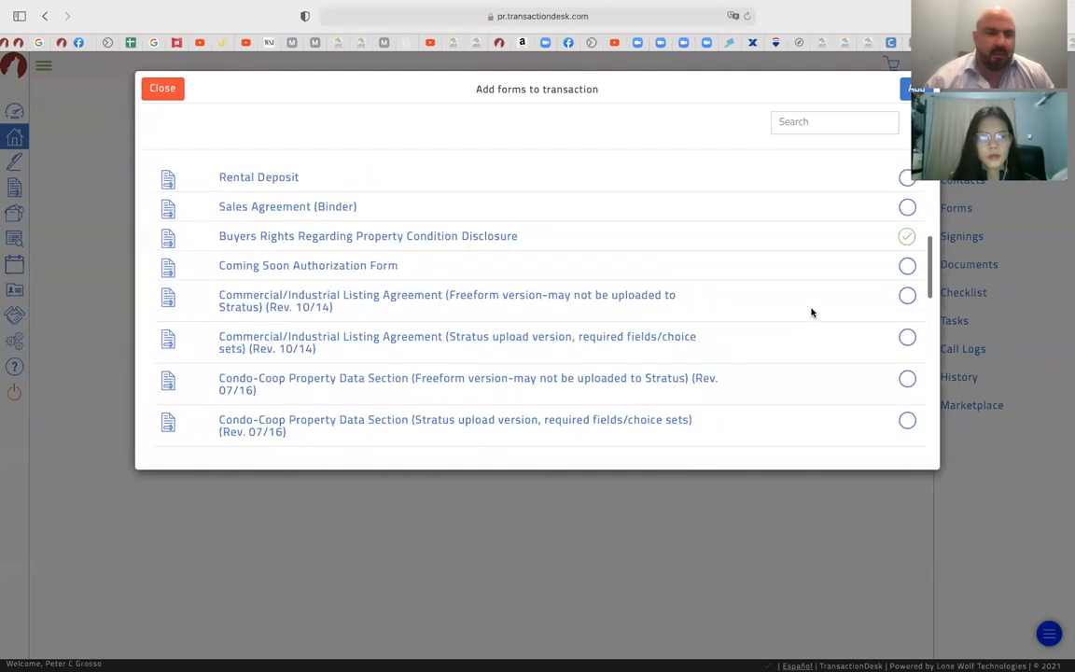
pyautogui.scroll(-1, 811, 311)
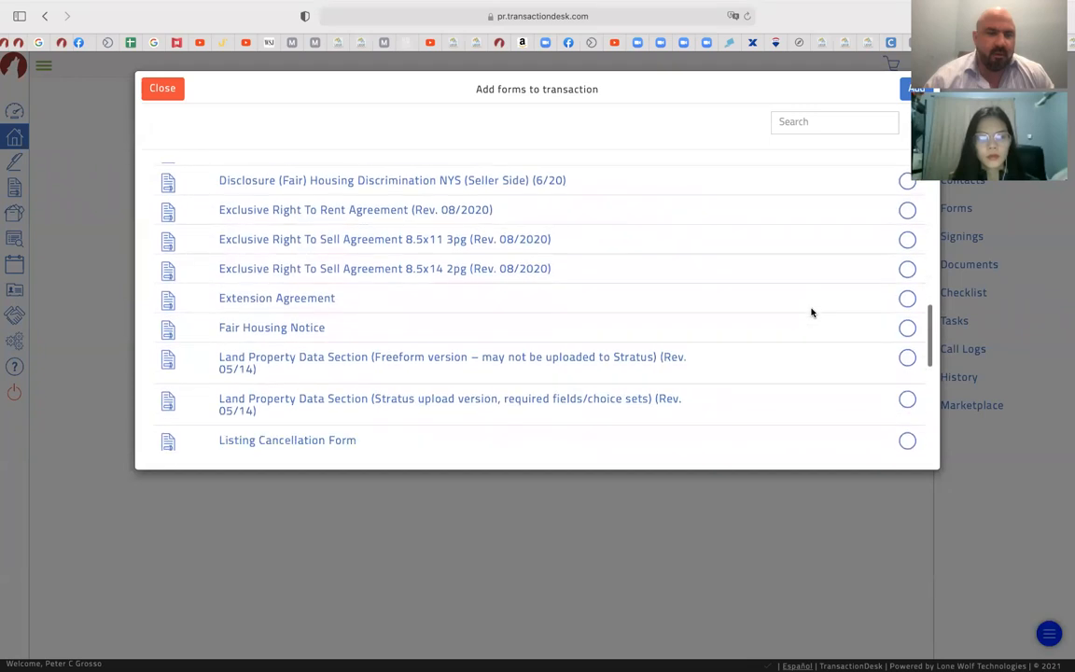
pyautogui.scroll(3, 810, 311)
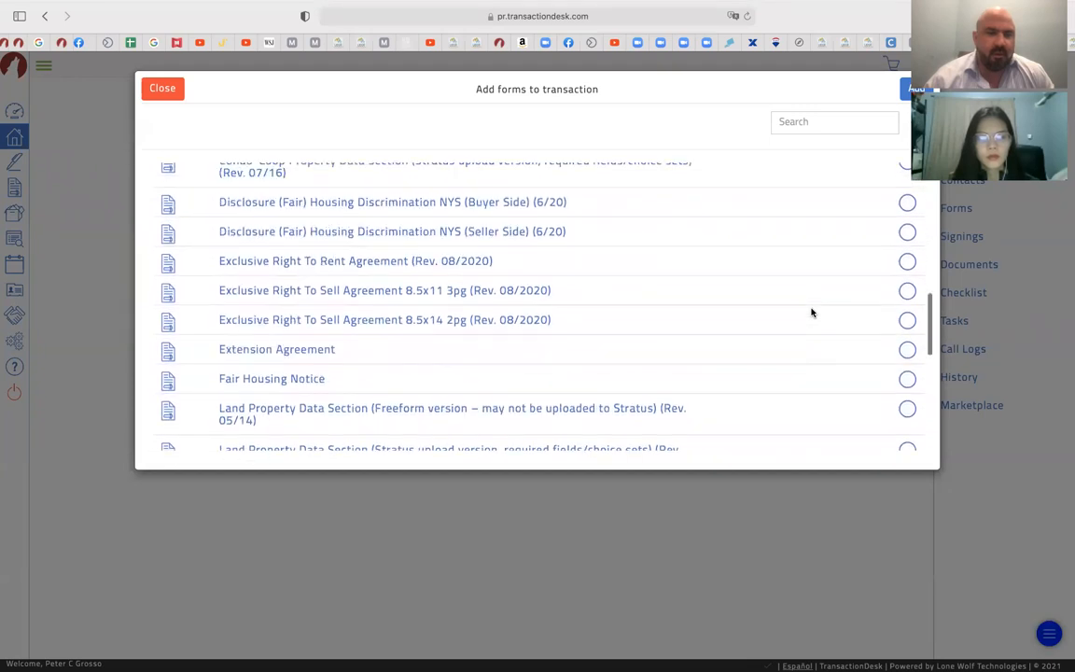
pyautogui.click(907, 250)
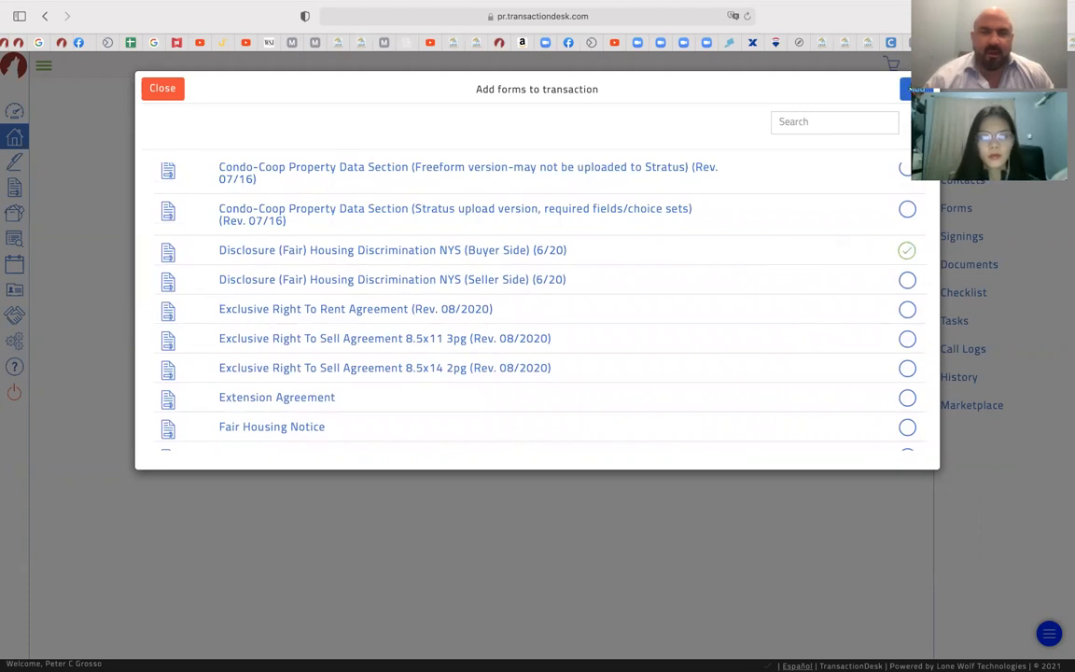
pyautogui.scroll(1, 765, 285)
pyautogui.scroll(10, 765, 285)
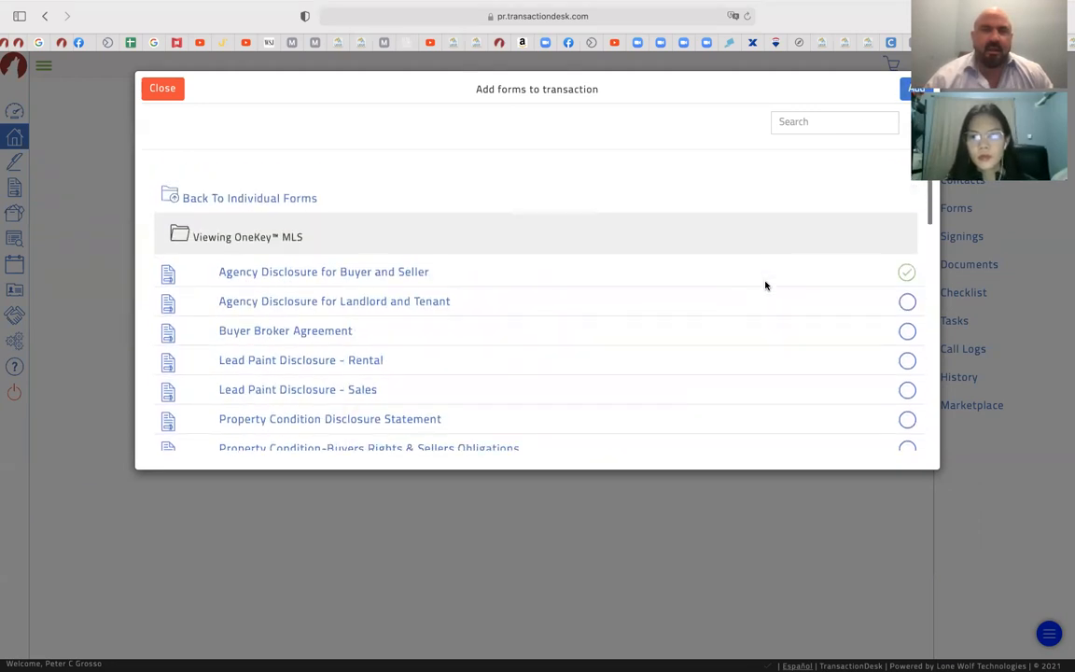
pyautogui.click(908, 90)
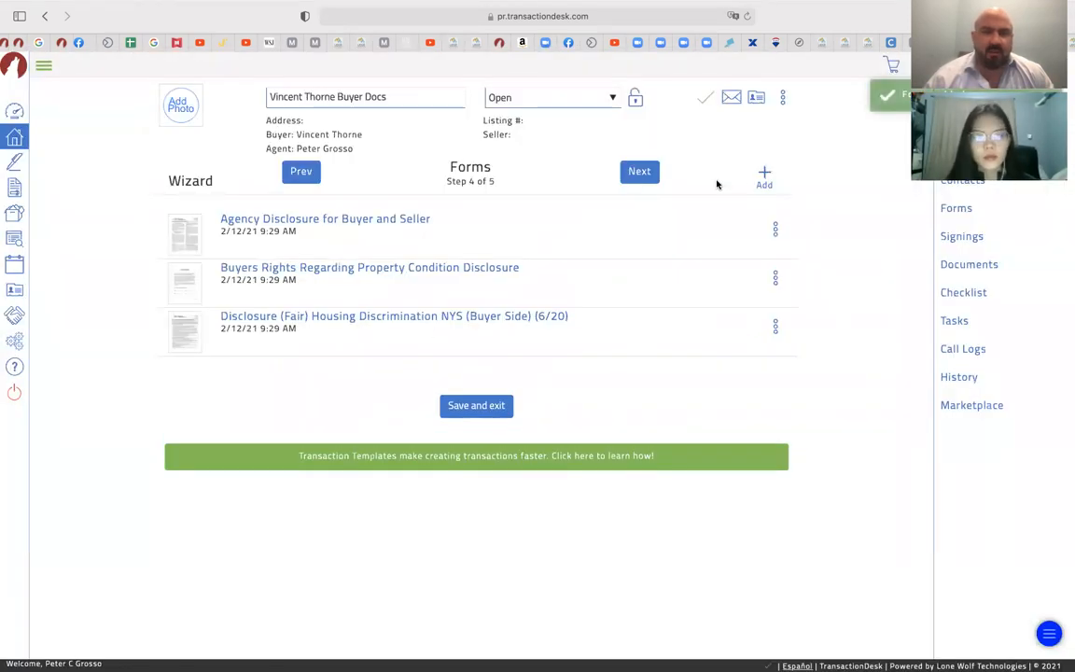
# Add the RE/MAX Integrity Leaders Buyer Due Diligence Checklist and advance to the Documents step
pyautogui.click(765, 176)
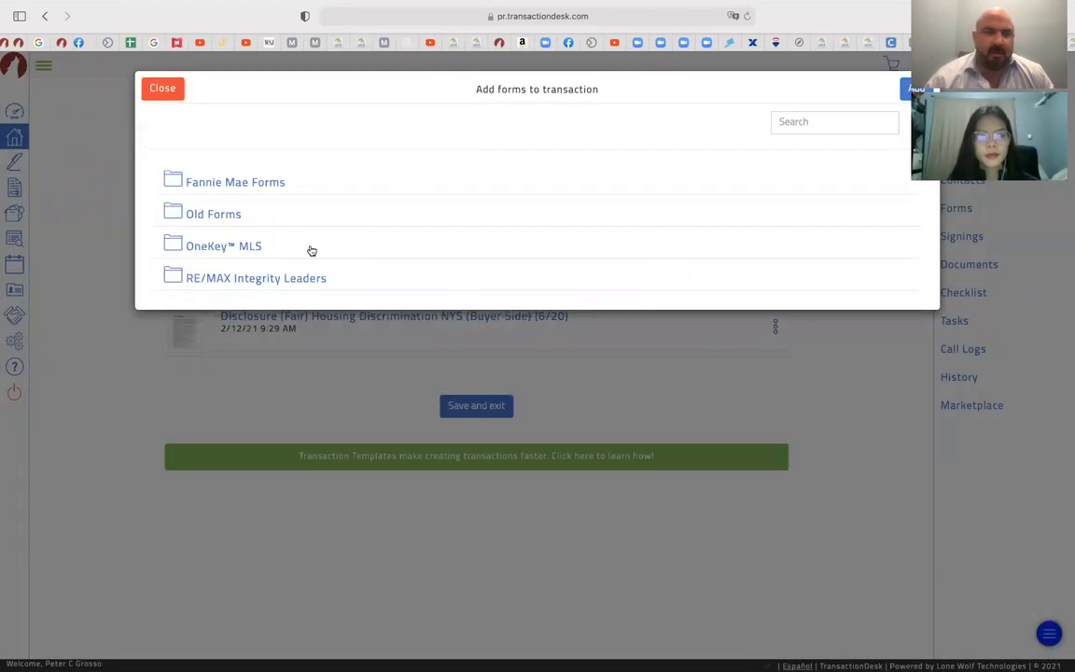
pyautogui.click(274, 279)
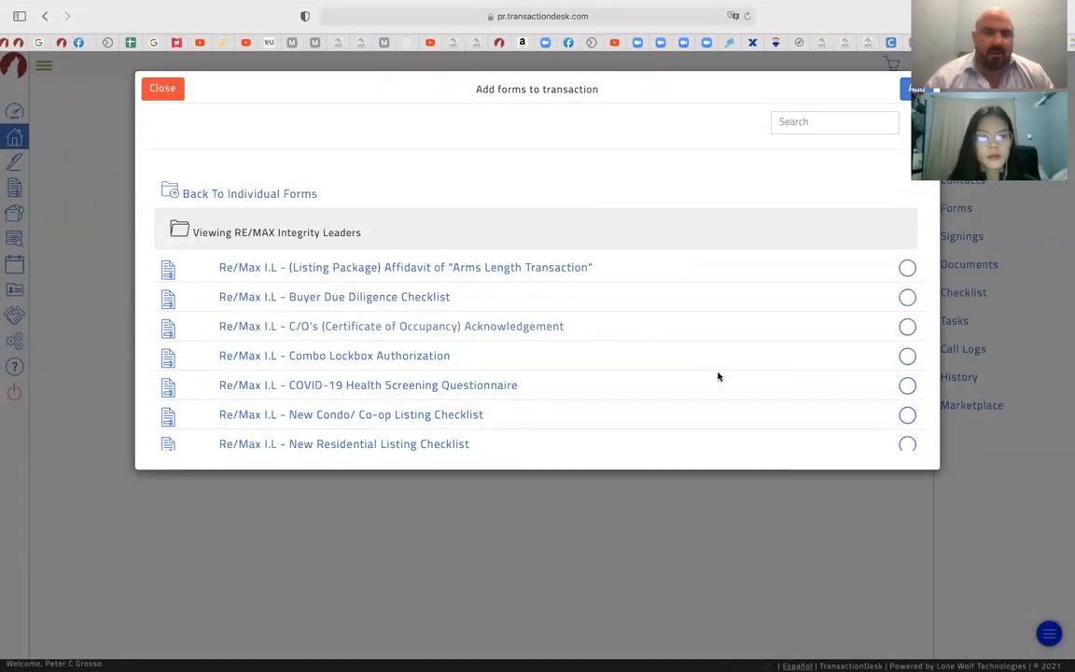
pyautogui.scroll(-1, 718, 376)
pyautogui.scroll(-1, 719, 376)
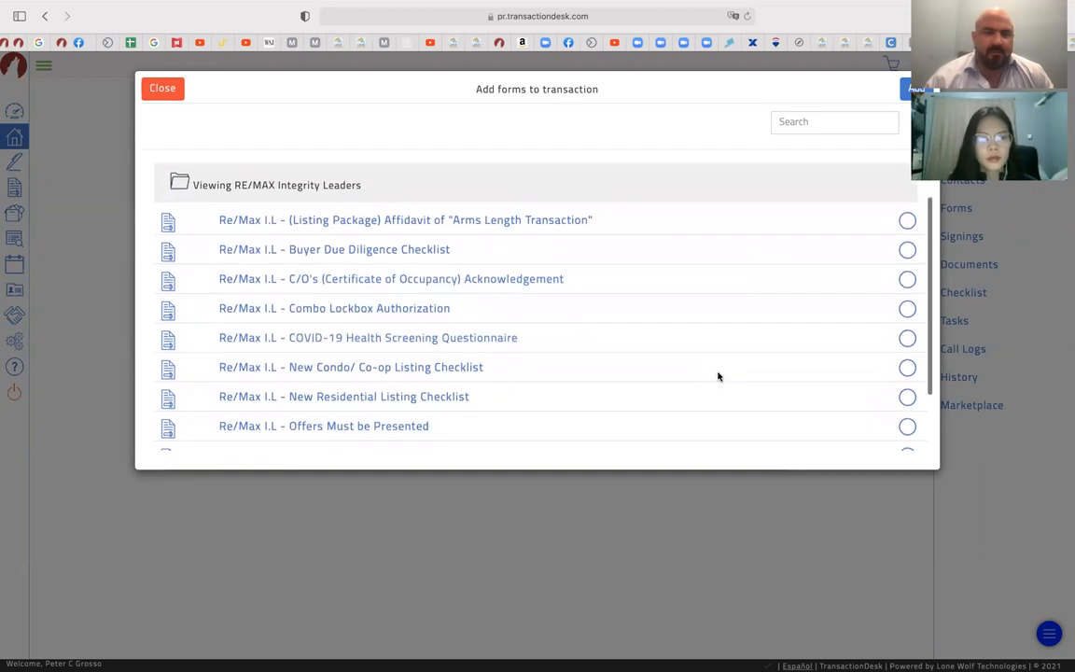
pyautogui.click(907, 251)
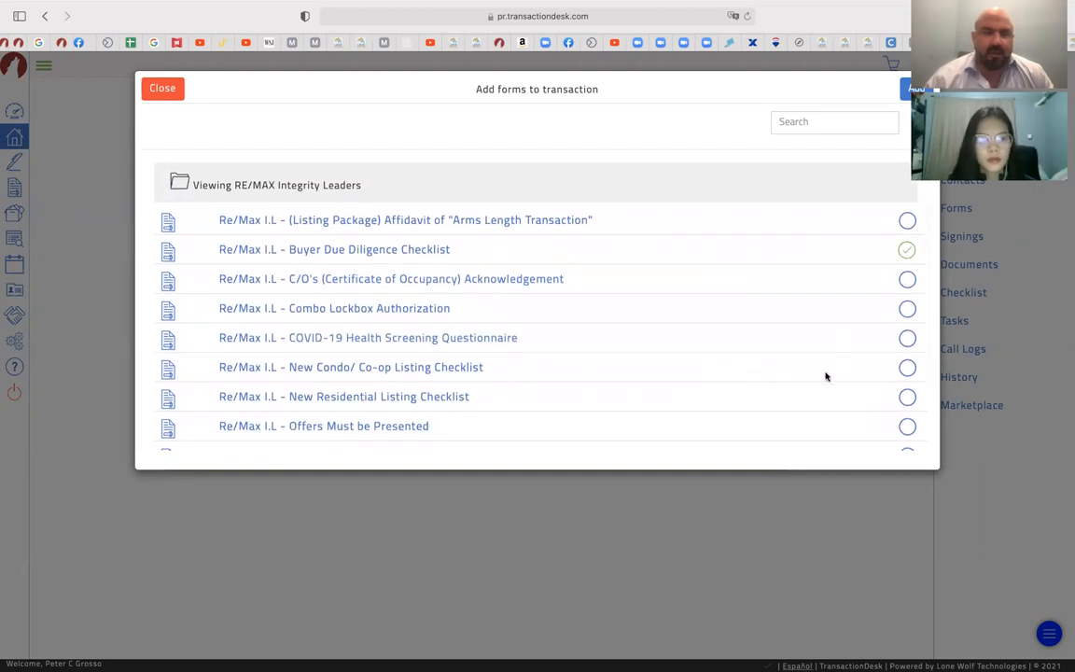
pyautogui.scroll(-4, 825, 378)
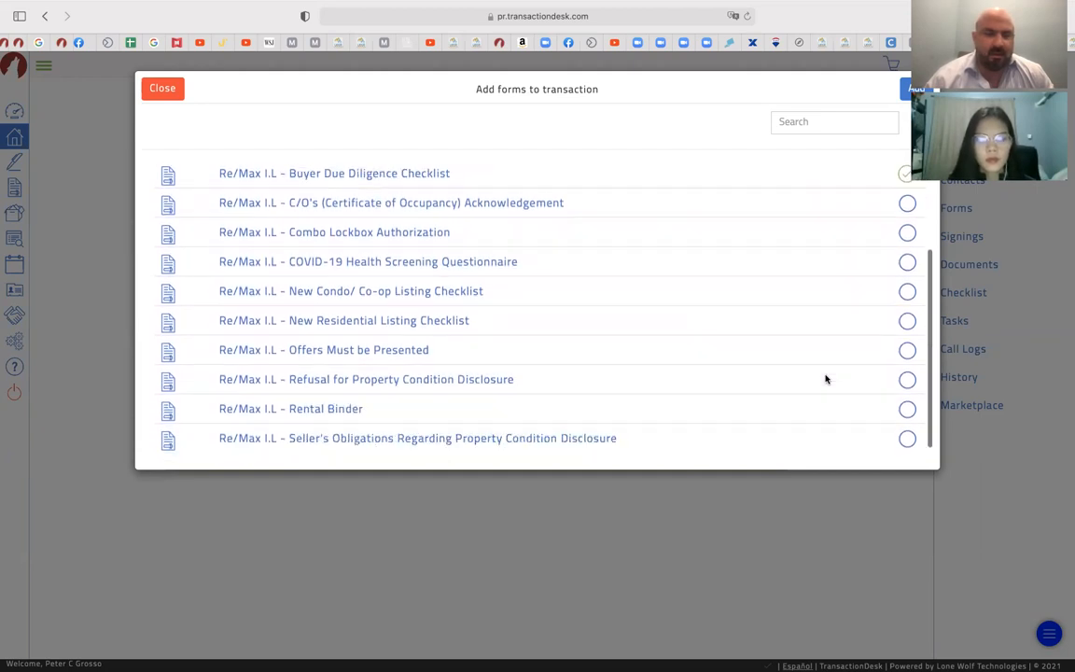
pyautogui.click(916, 89)
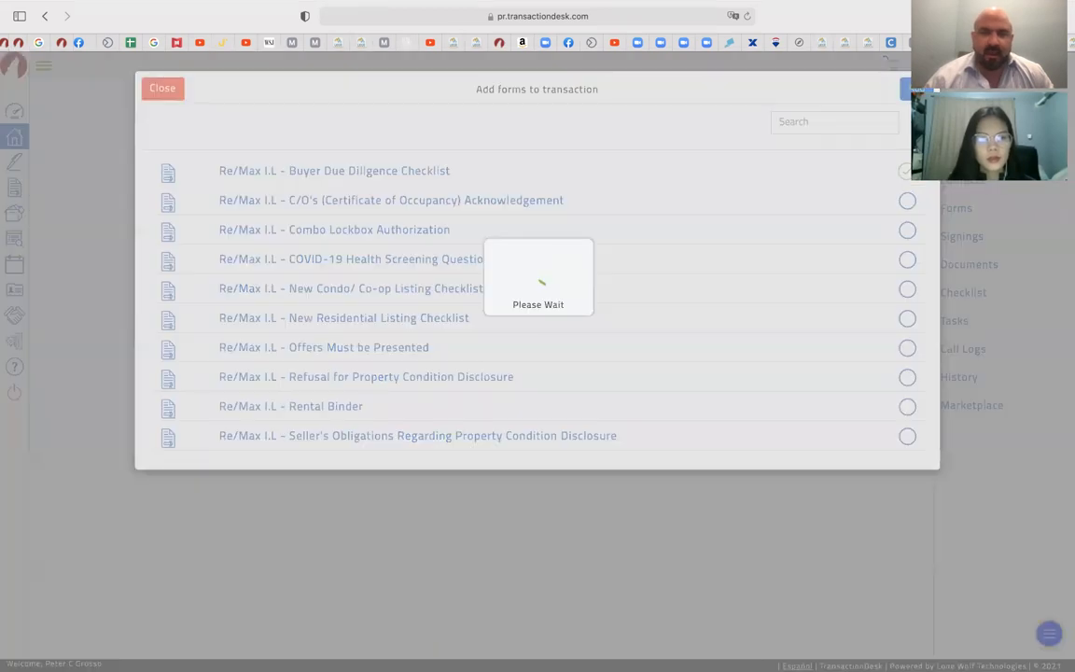
pyautogui.click(655, 172)
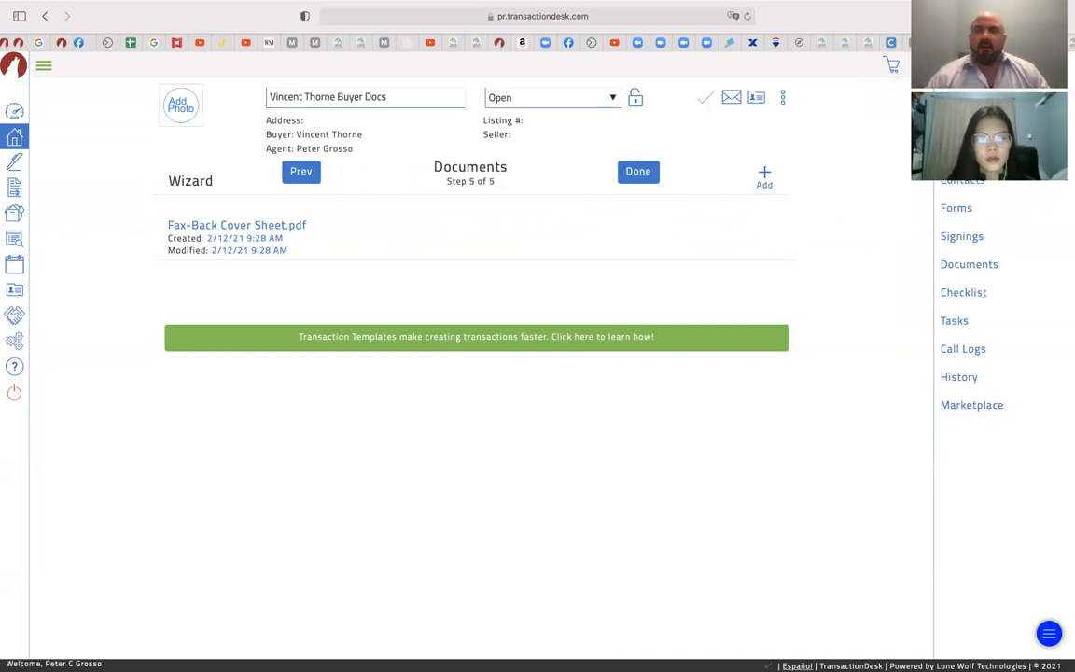
pyautogui.press('super+w')
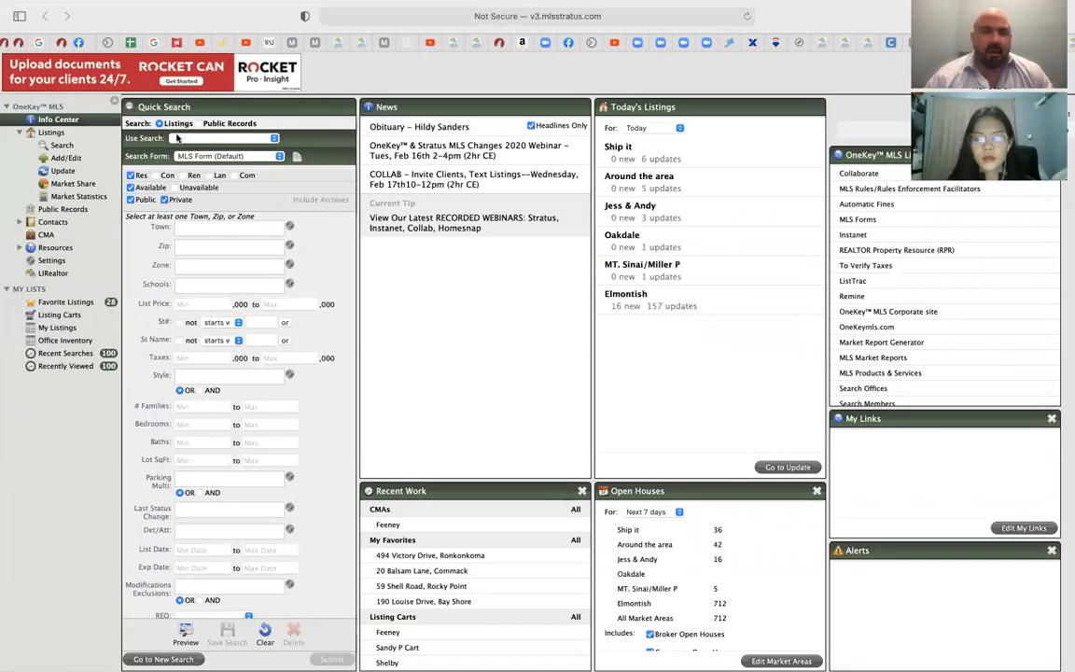
pyautogui.click(54, 327)
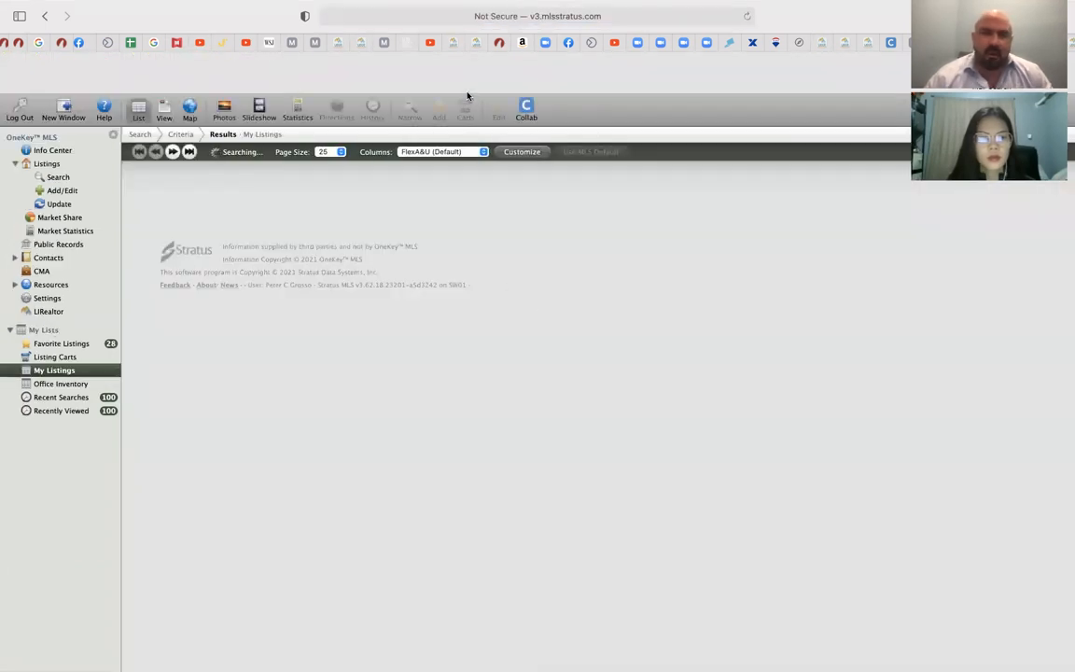
pyautogui.scroll(-10, 303, 488)
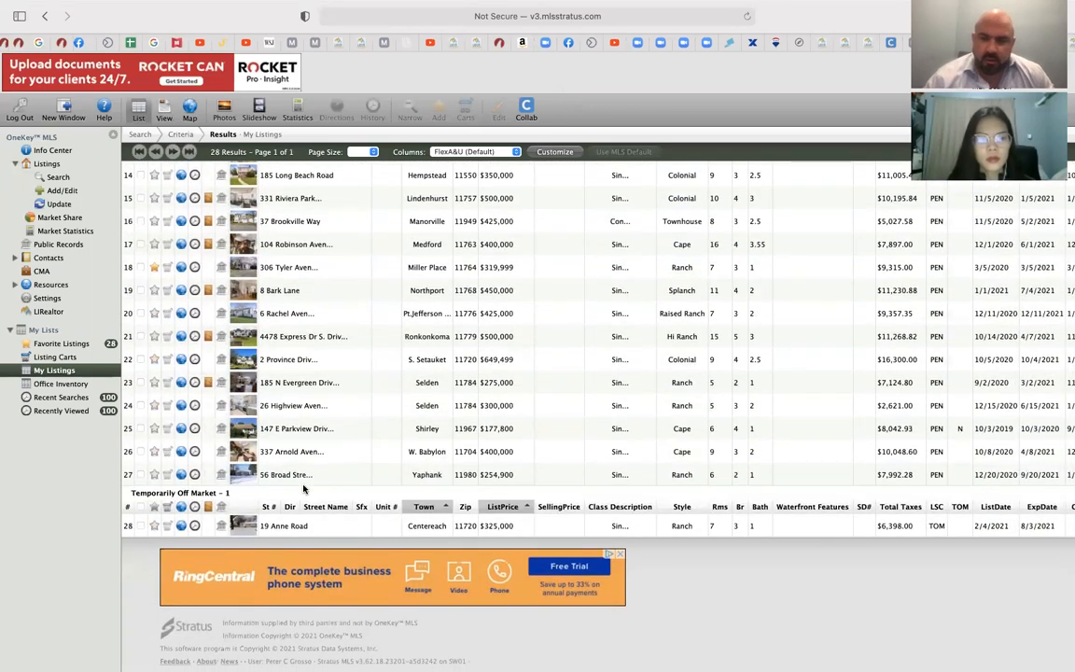
pyautogui.scroll(2, 303, 488)
pyautogui.scroll(3, 303, 488)
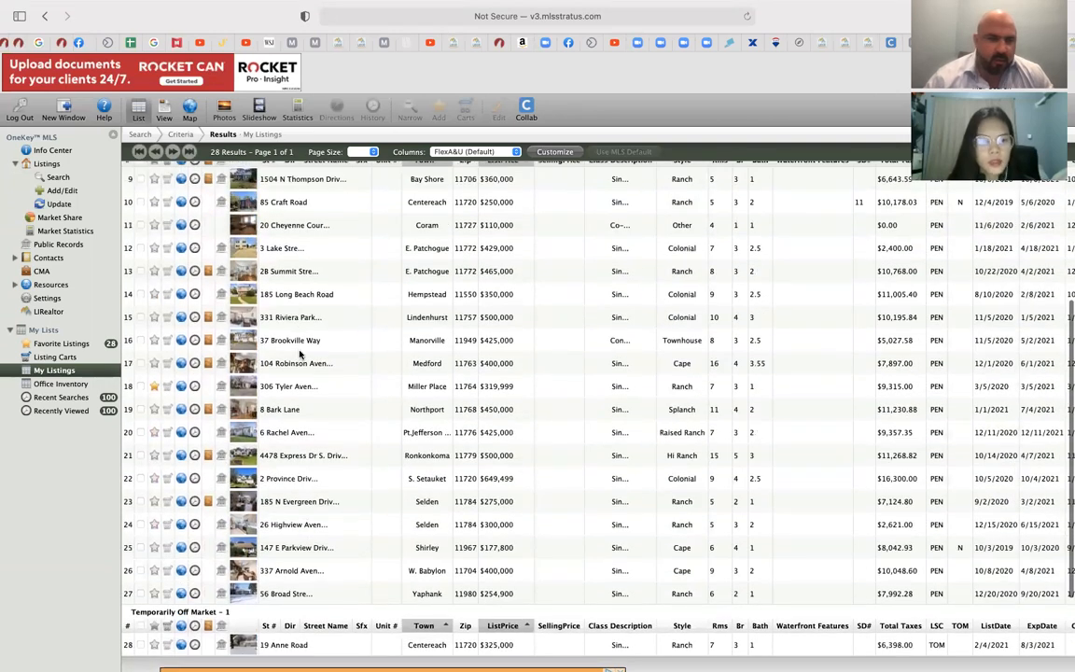
pyautogui.doubleClick(283, 595)
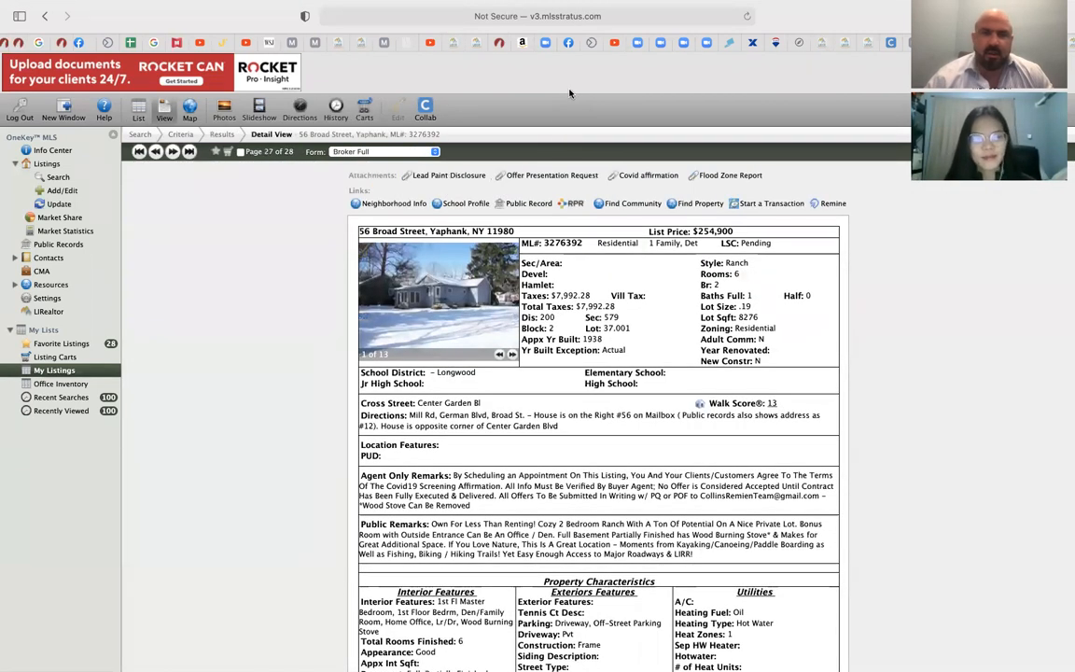
pyautogui.click(456, 177)
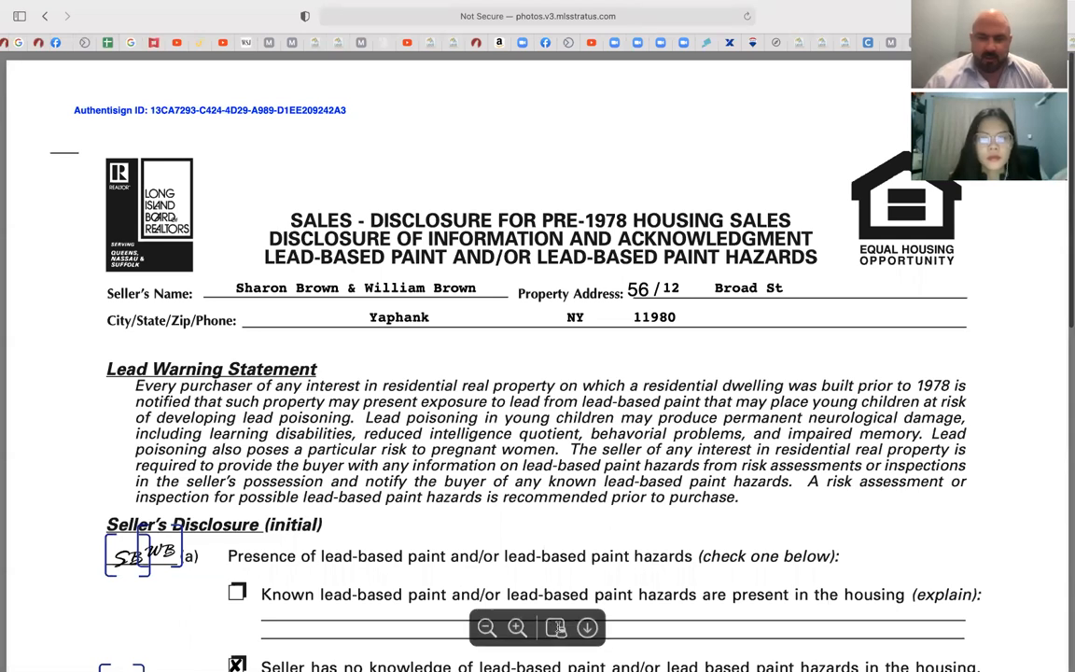
# Open the disclosure PDF in Preview, return to Safari, and open a new tab
pyautogui.click(558, 628)
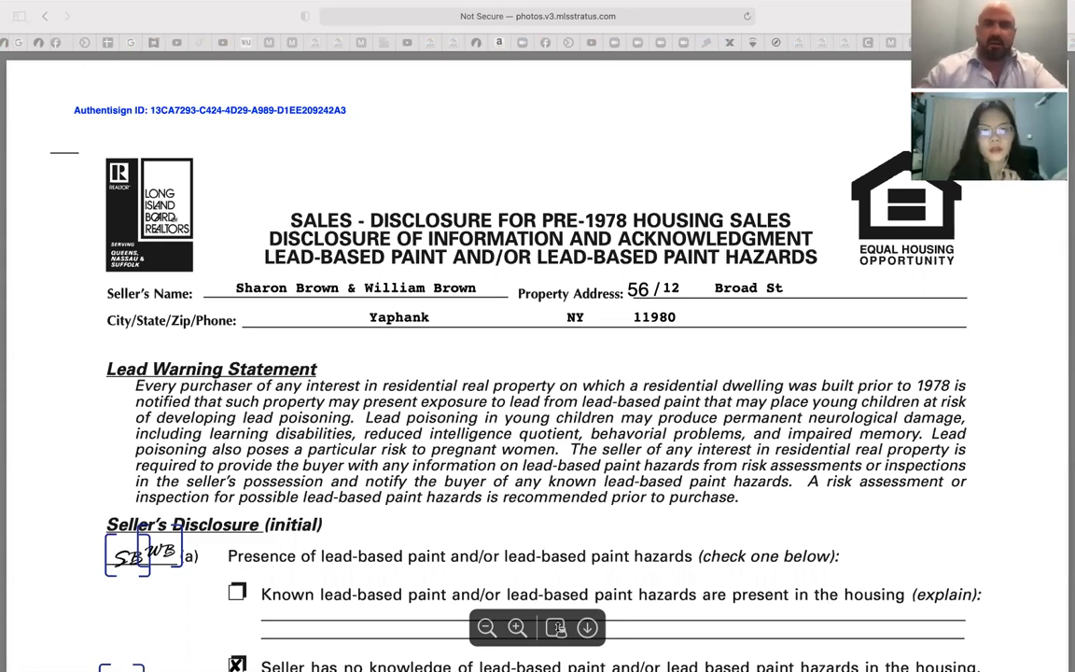
pyautogui.click(387, 142)
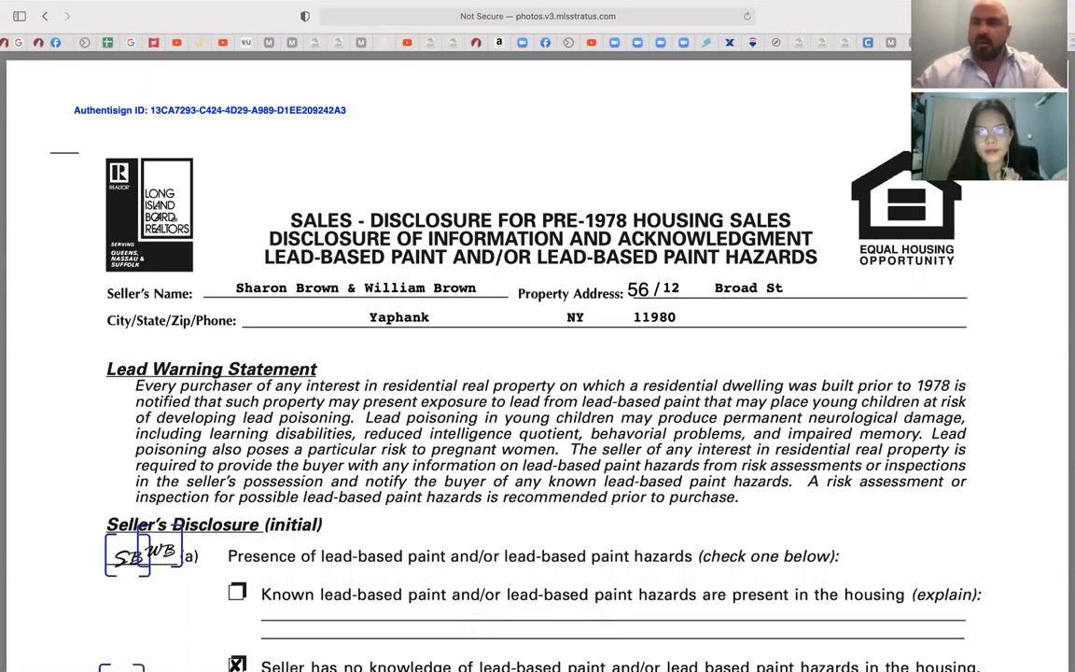
pyautogui.hscroll(3, 537, 42)
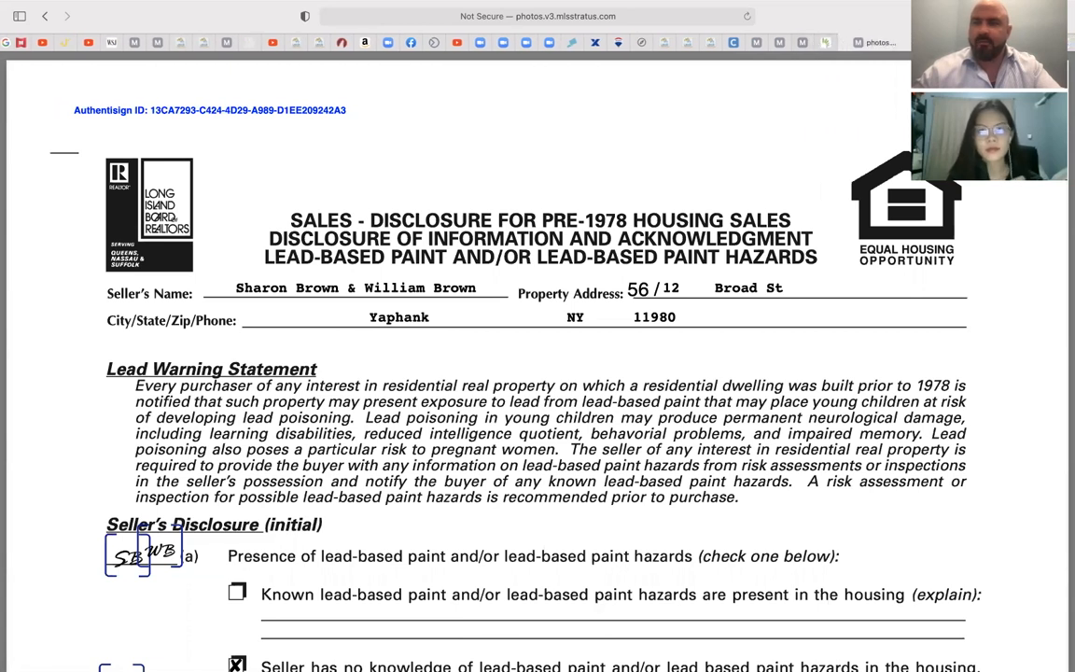
pyautogui.press('super+t')
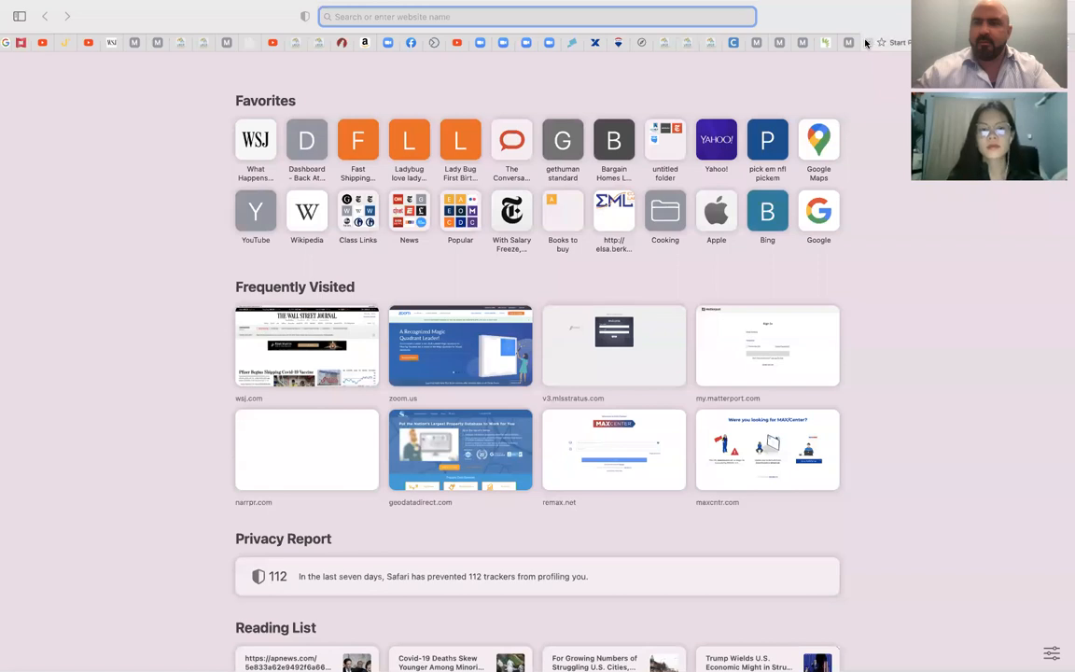
# Load lirealtor.com in the new tab, then cycle through the Safari tabs with Ctrl+Tab
pyautogui.write('lirealtor.com')
pyautogui.press('Return')
pyautogui.hotkey('ctrl', 'Tab')
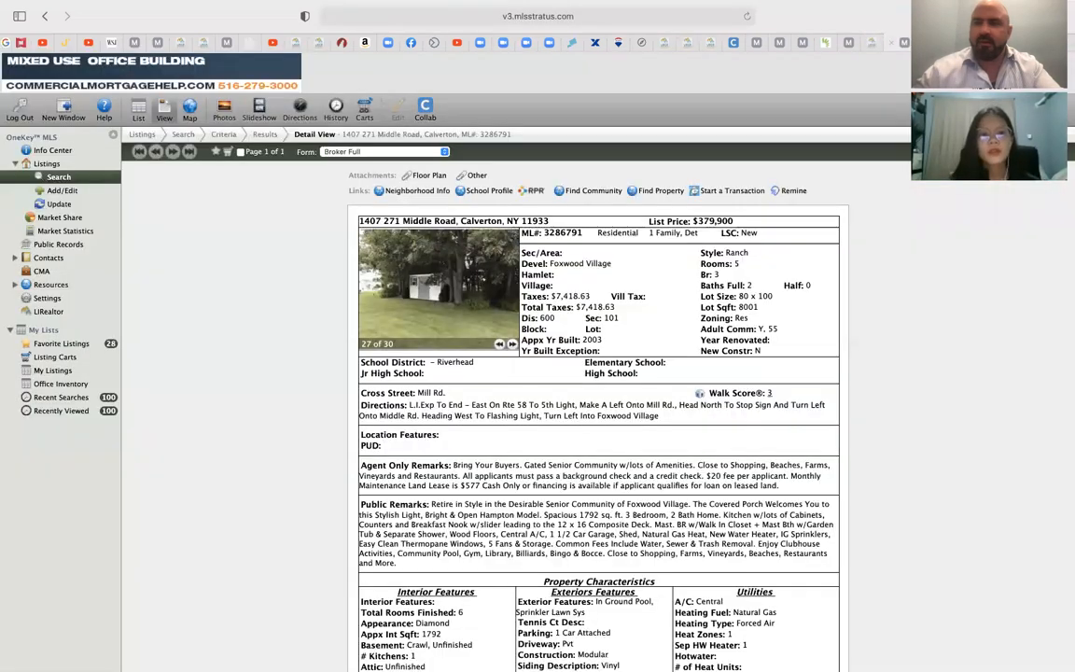
pyautogui.hotkey('ctrl', 'Tab')
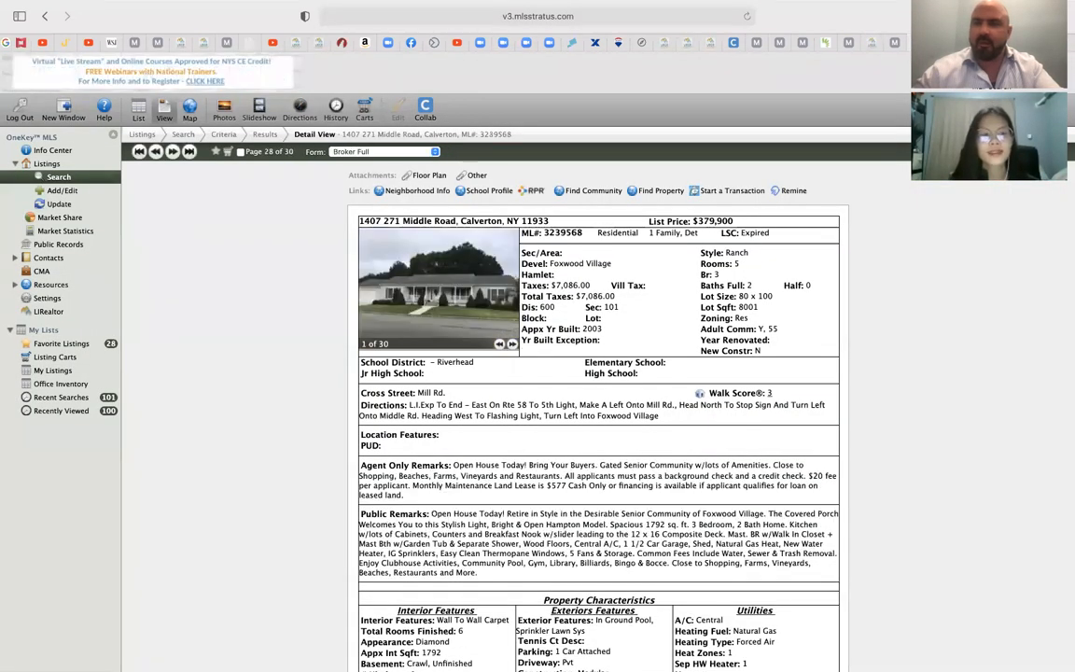
pyautogui.hotkey('ctrl', 'Tab')
pyautogui.hotkey('ctrl', 'Tab')
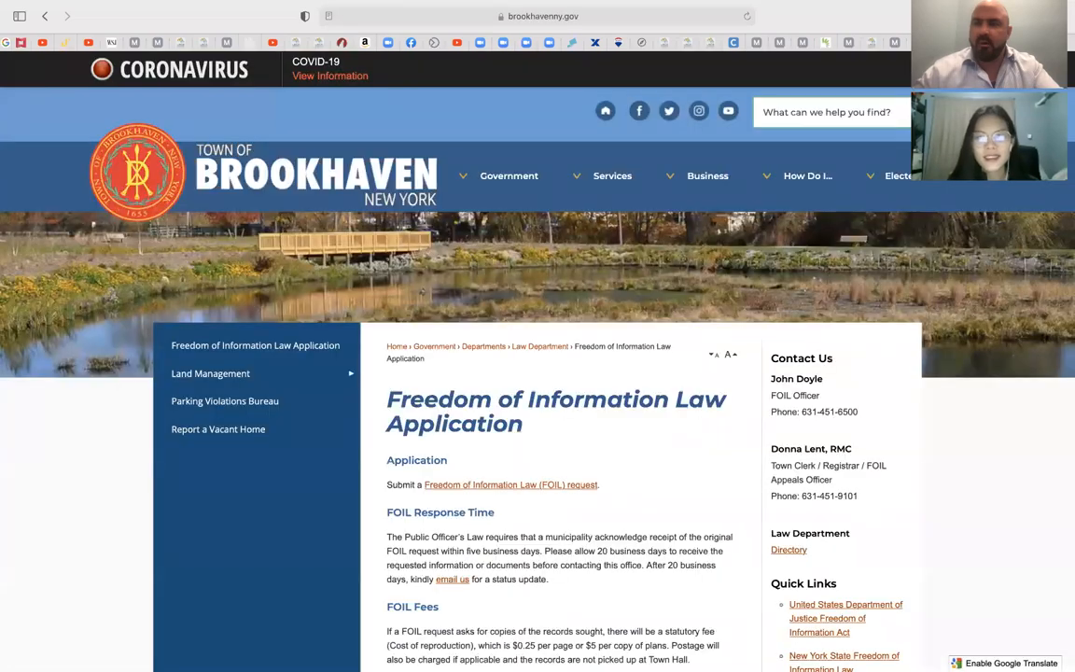
pyautogui.hotkey('ctrl', 'Tab')
pyautogui.hotkey('ctrl', 'Tab')
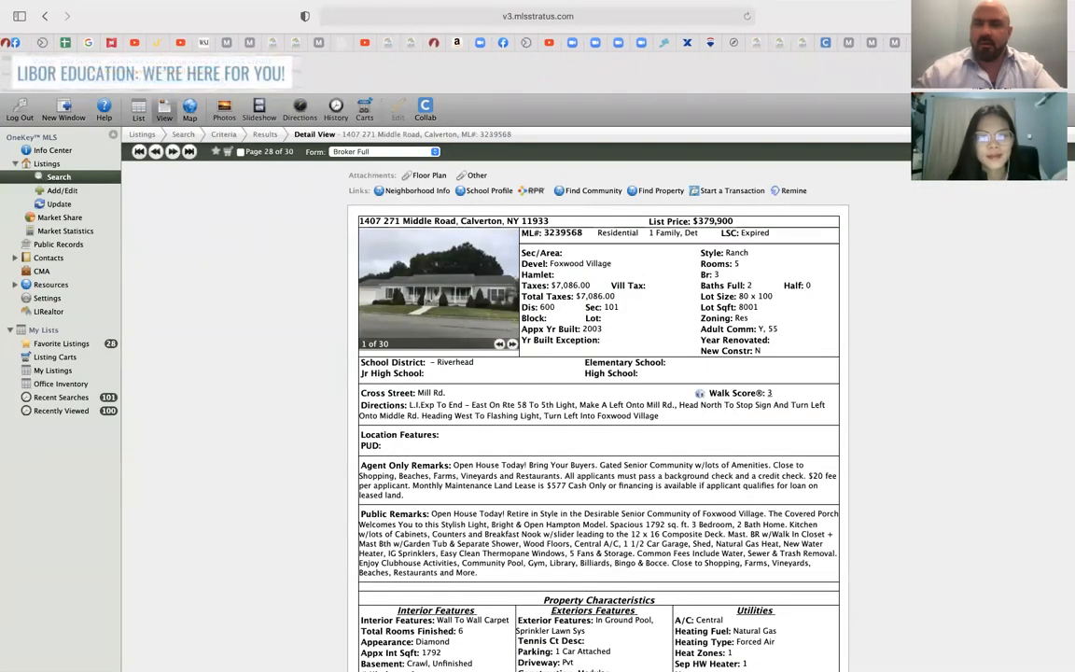
pyautogui.hotkey('ctrl', 'Tab')
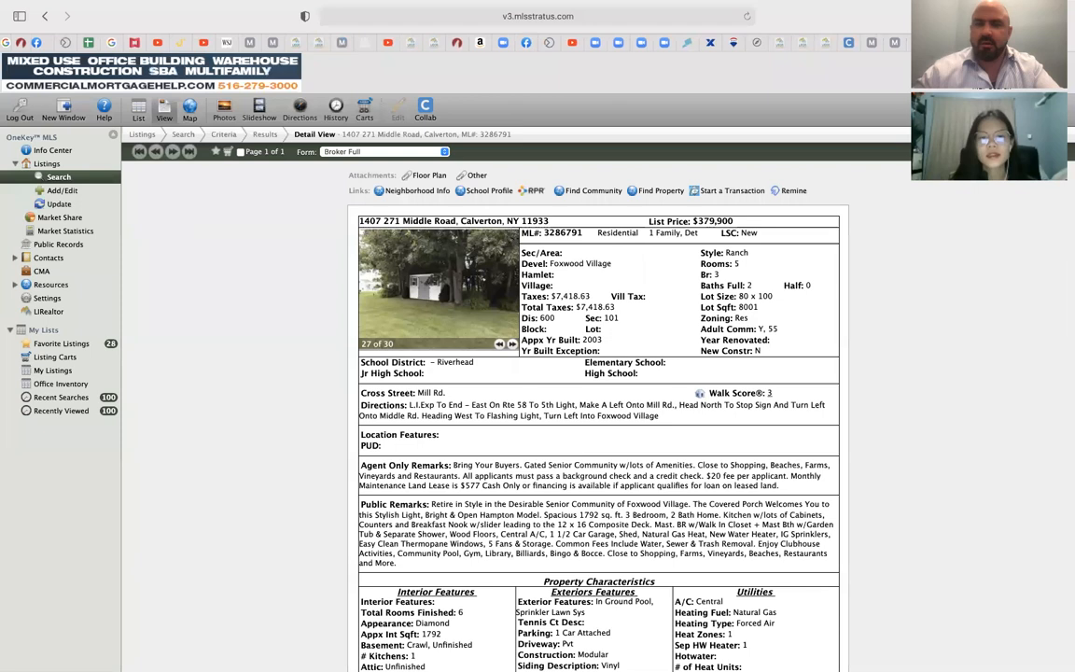
pyautogui.hotkey('ctrl', 'Tab')
pyautogui.hotkey('ctrl', 'Tab')
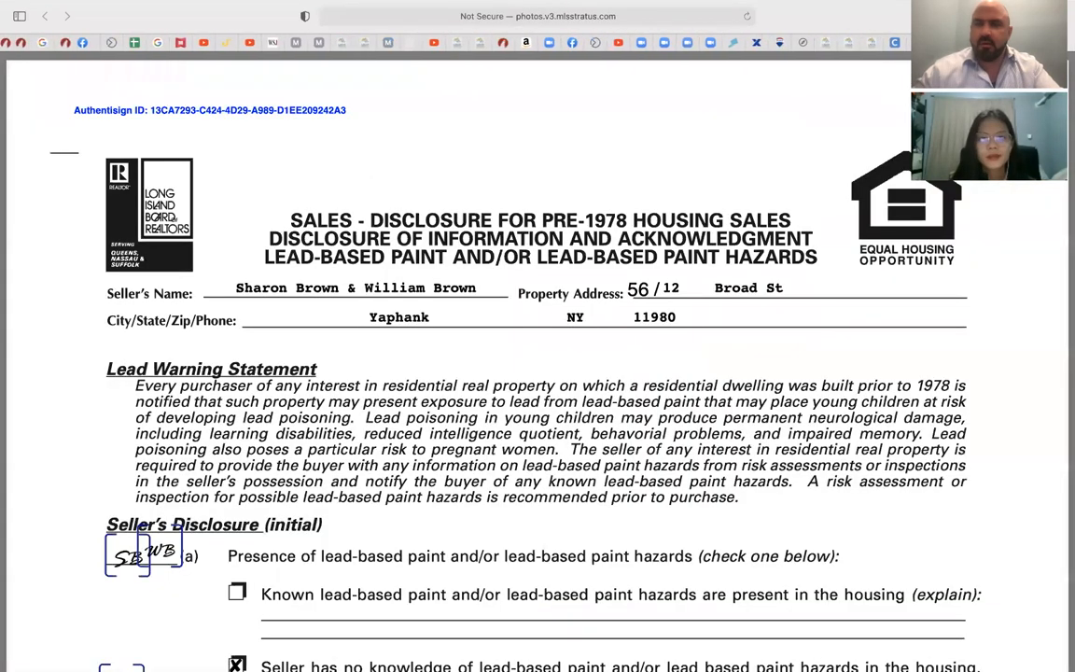
pyautogui.hotkey('ctrl', 'Tab')
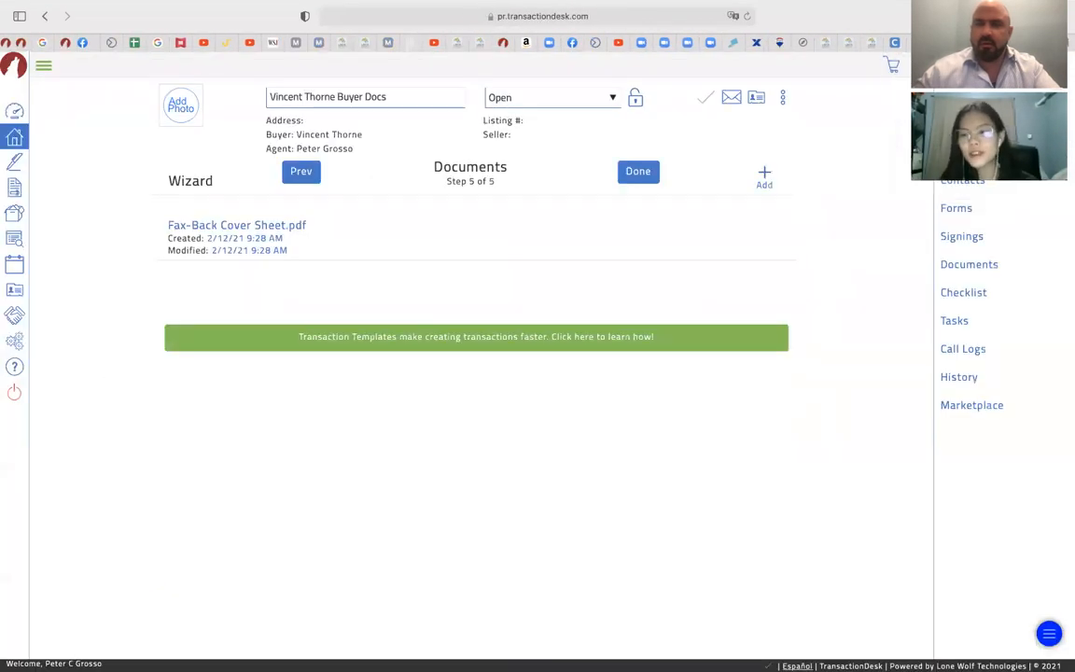
# Upload Yaphank Lead.pdf to the transaction's documents and finish the wizard with Done
pyautogui.click(765, 176)
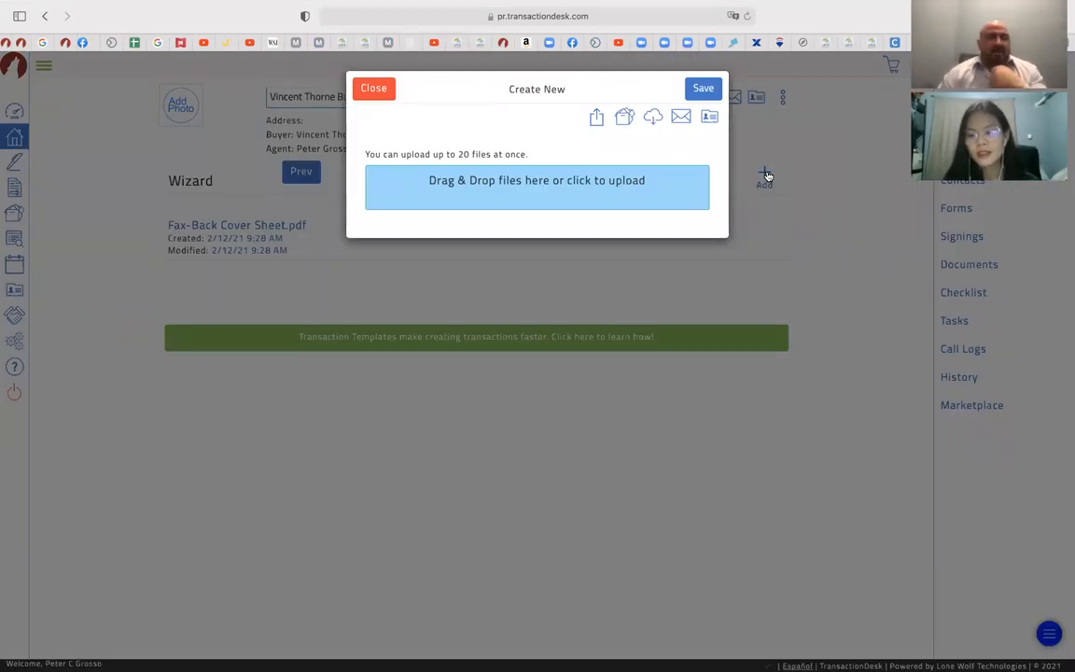
pyautogui.click(560, 198)
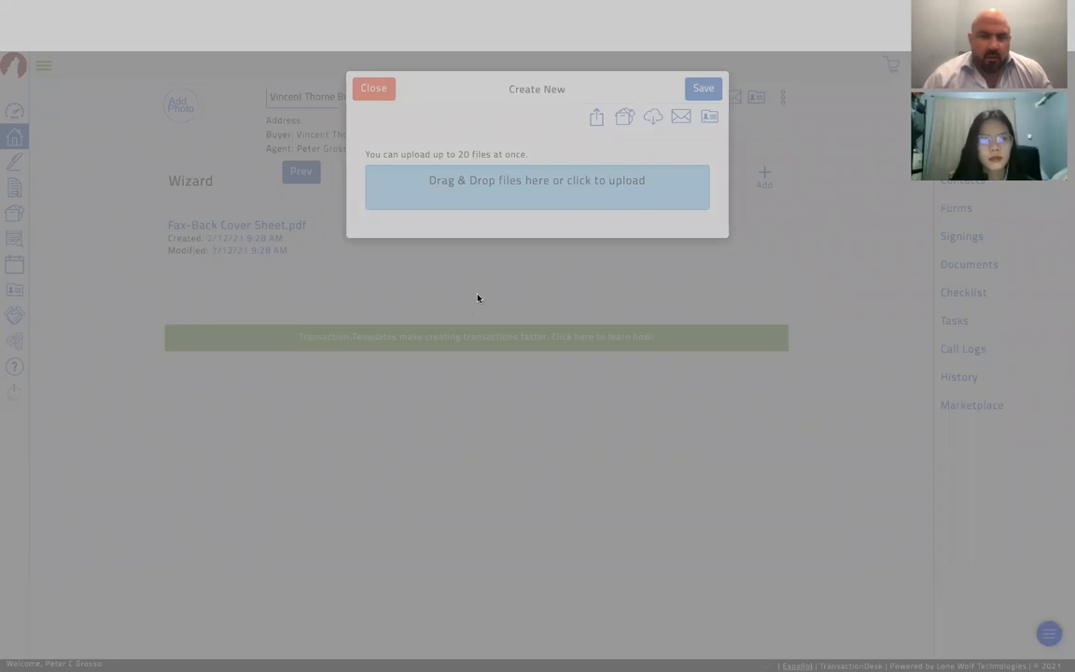
pyautogui.click(696, 467)
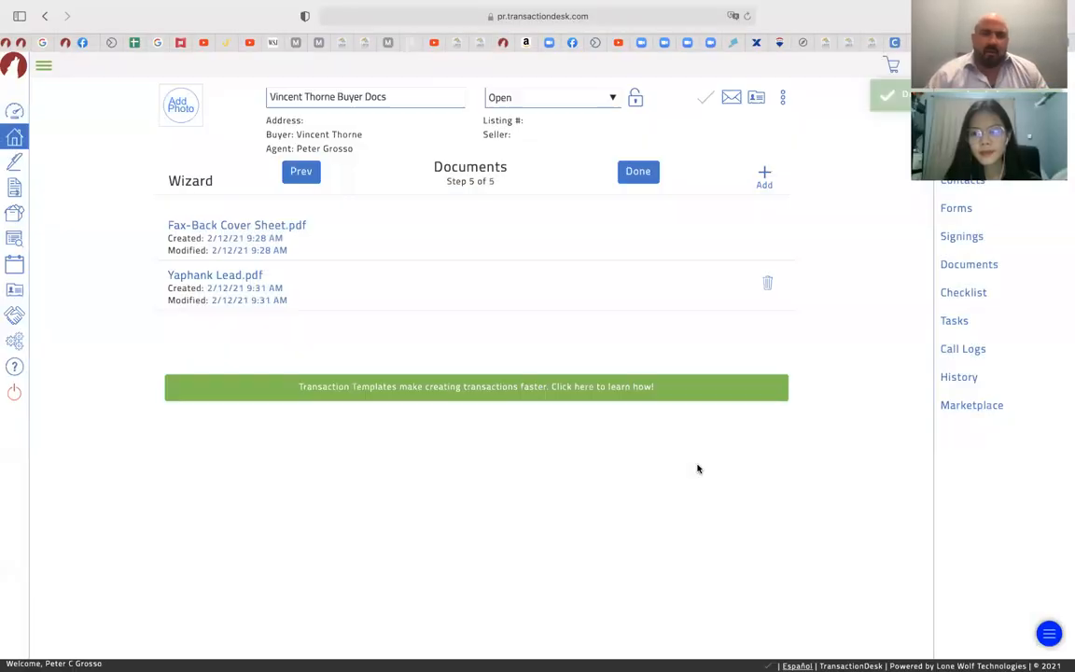
pyautogui.click(637, 171)
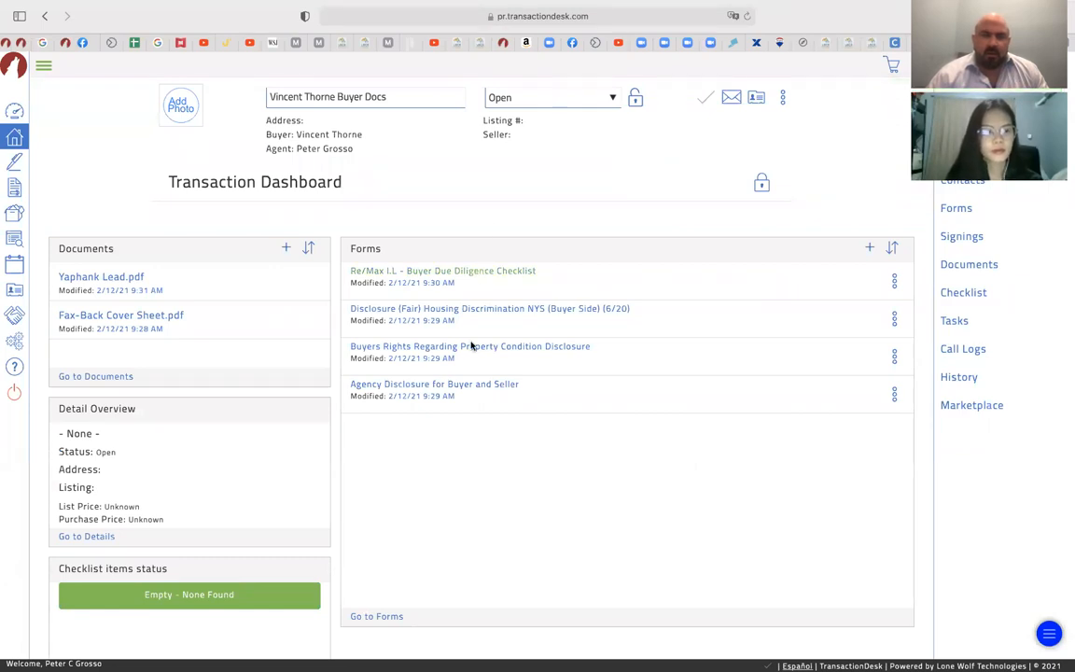
# Open the Agency Disclosure form, enter the buyer's name in the (I)(We) line, and mark Buyer(s)
pyautogui.click(464, 387)
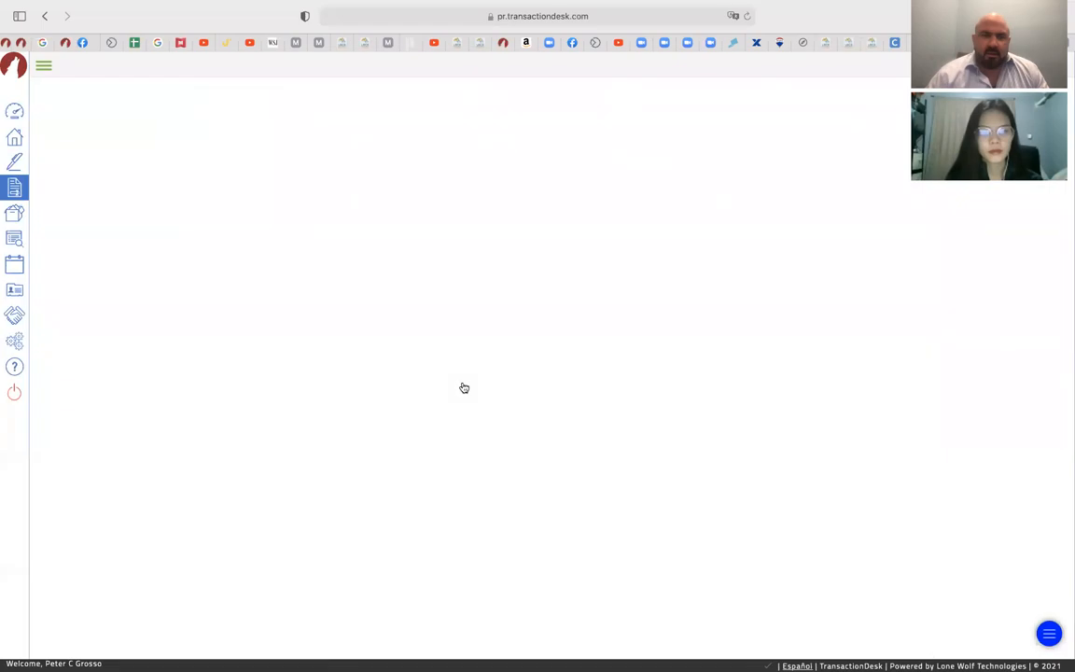
pyautogui.scroll(-10, 382, 280)
pyautogui.scroll(2, 381, 295)
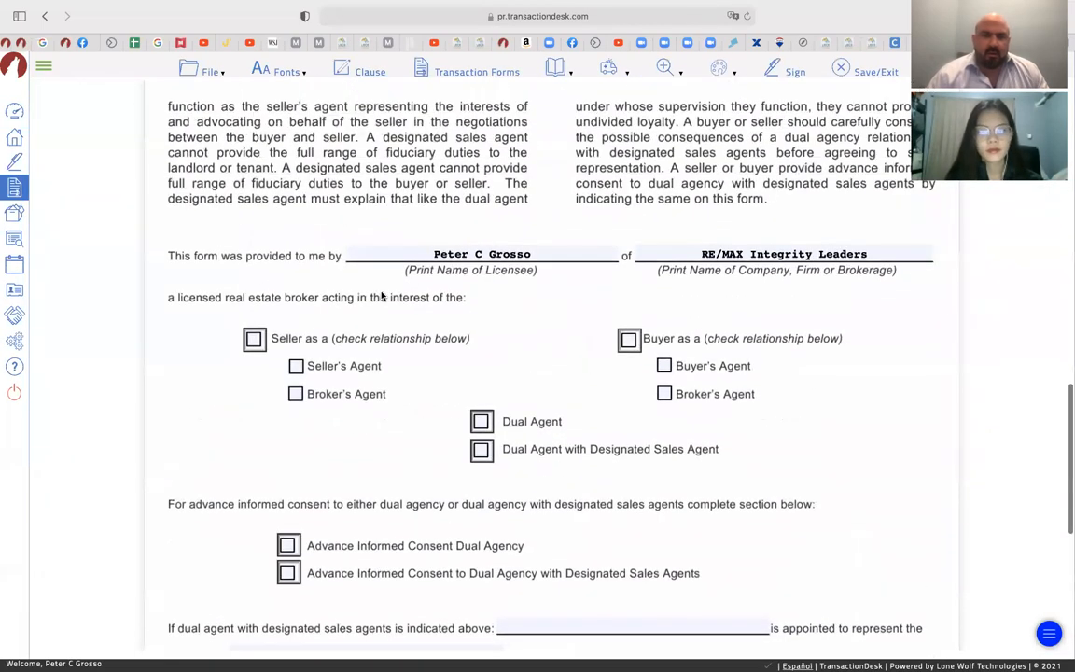
pyautogui.scroll(-8, 482, 311)
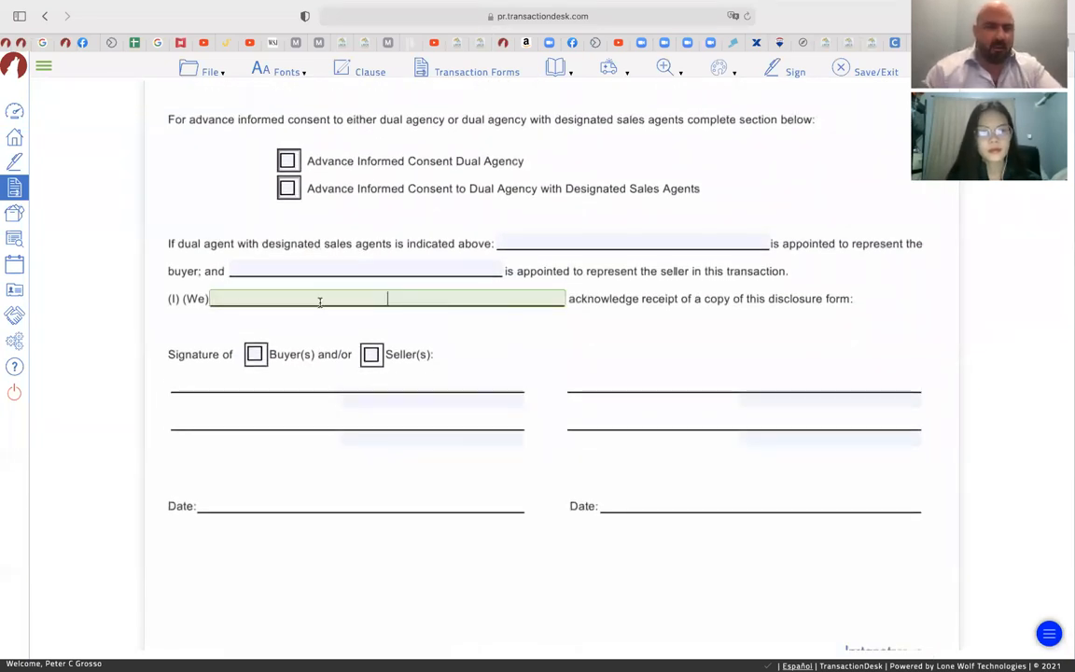
pyautogui.click(319, 300)
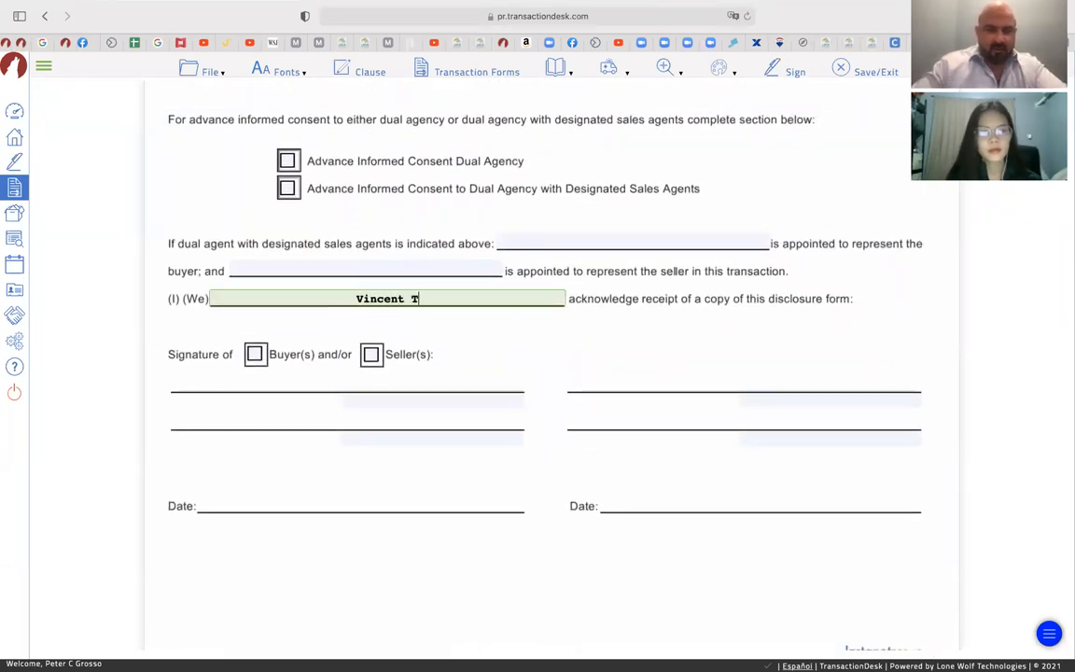
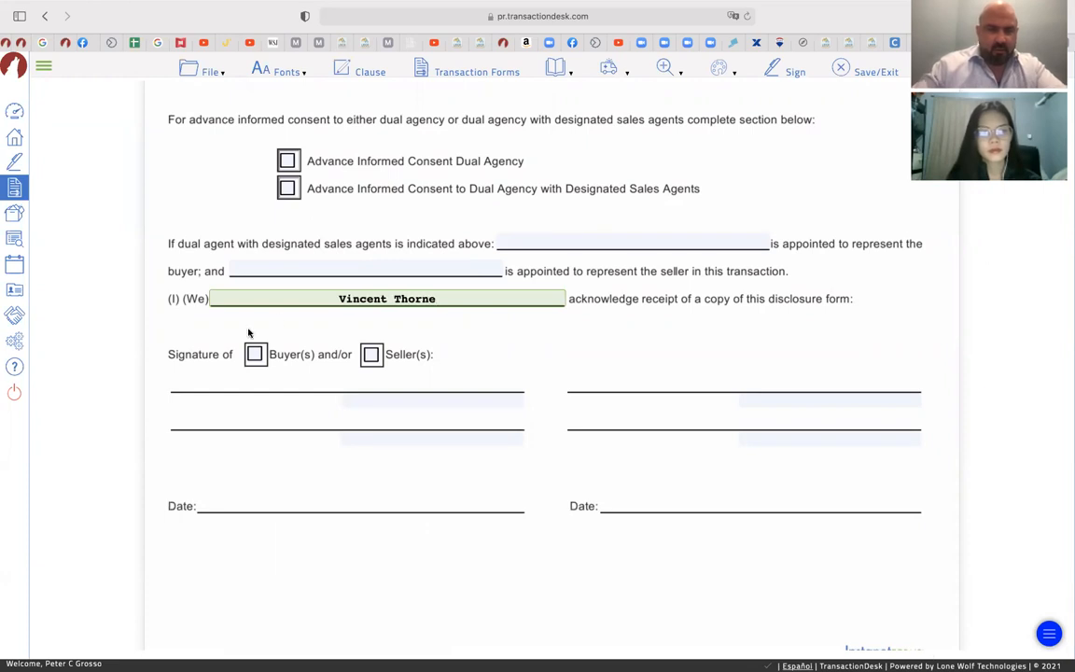
pyautogui.click(253, 356)
# Tick the buyer and buyer's agent boxes and enter the buyer's name on the signature line
pyautogui.scroll(3, 387, 187)
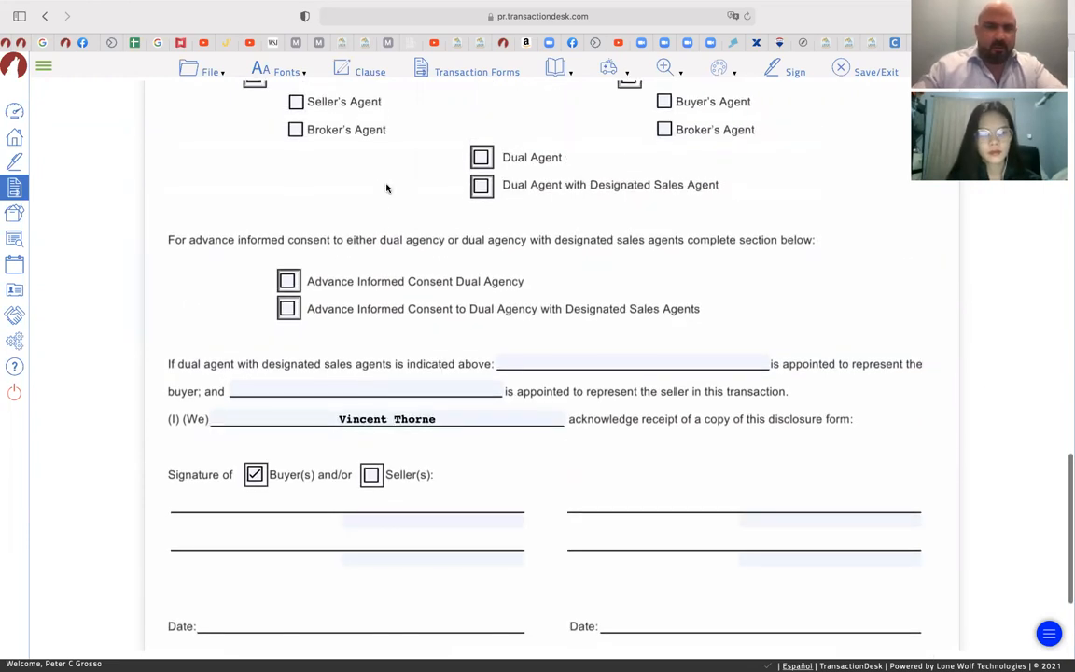
pyautogui.scroll(3, 386, 188)
pyautogui.click(628, 222)
pyautogui.click(664, 247)
pyautogui.scroll(3, 667, 249)
pyautogui.scroll(-2, 668, 250)
pyautogui.scroll(-8, 668, 250)
pyautogui.click(352, 350)
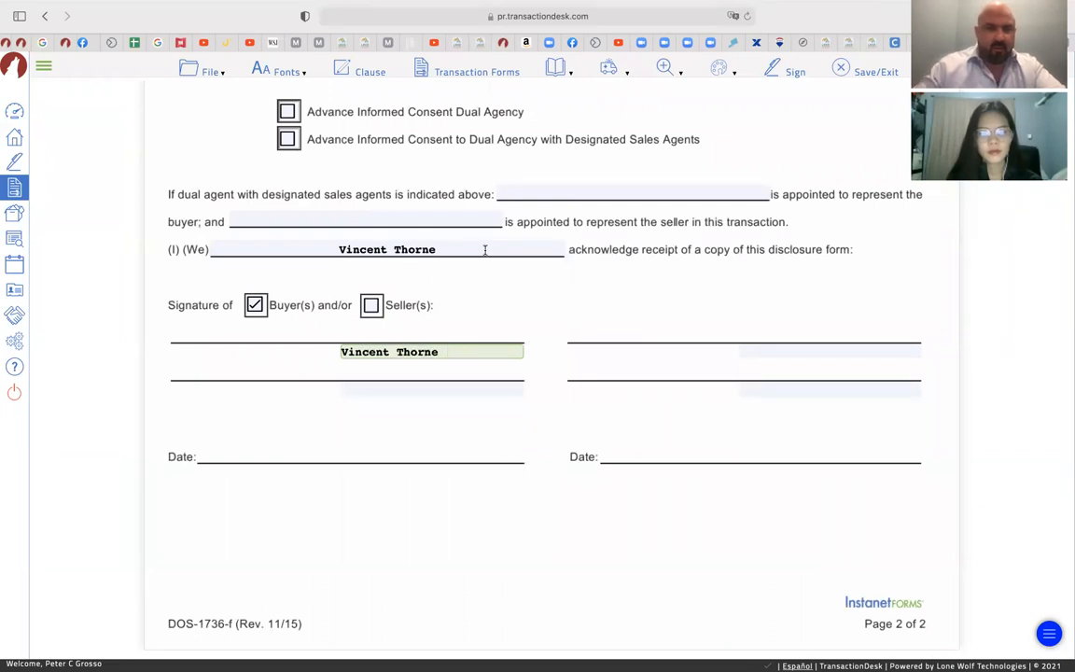
pyautogui.scroll(10, 484, 249)
# Save the disclosure form, then Save/Exit back to the dashboard
pyautogui.click(210, 72)
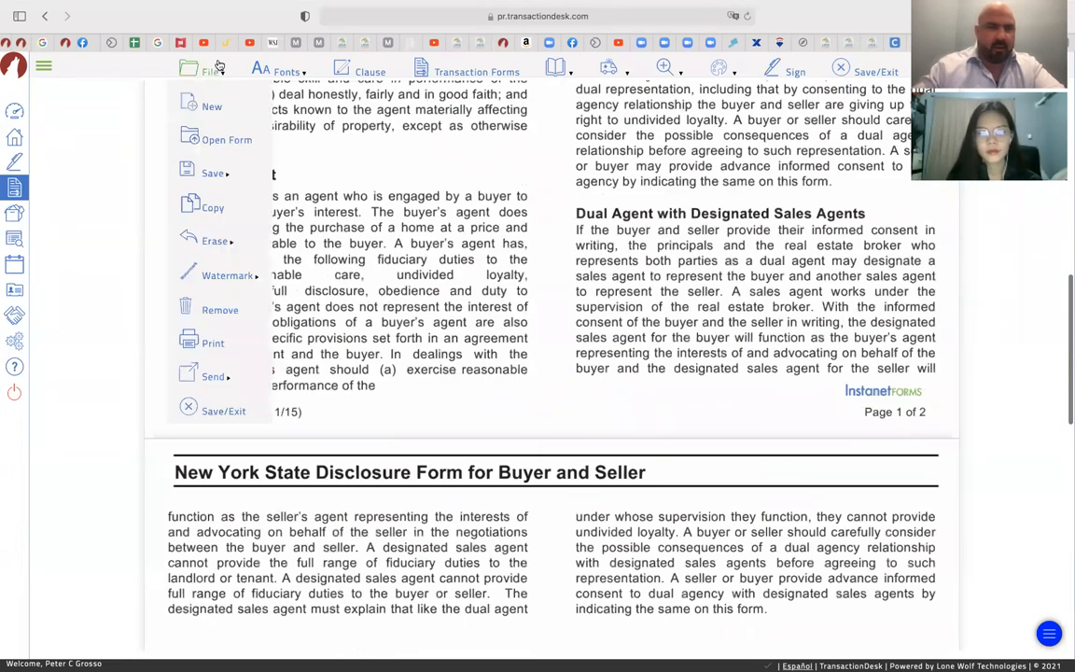
pyautogui.moveTo(266, 176)
pyautogui.click(304, 176)
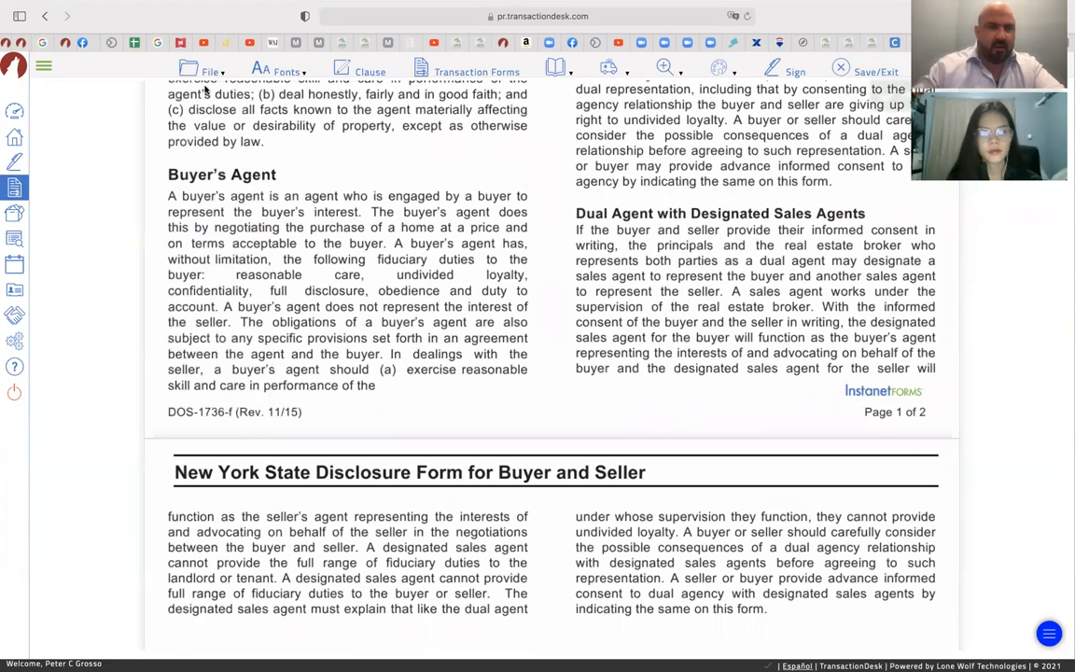
pyautogui.click(191, 70)
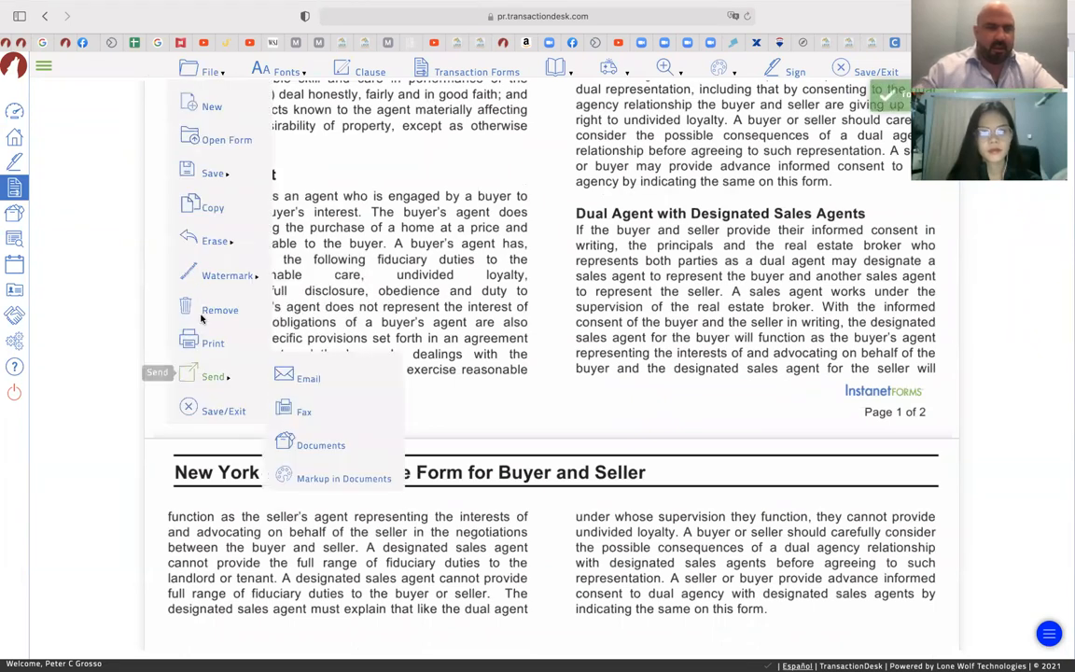
pyautogui.moveTo(212, 175)
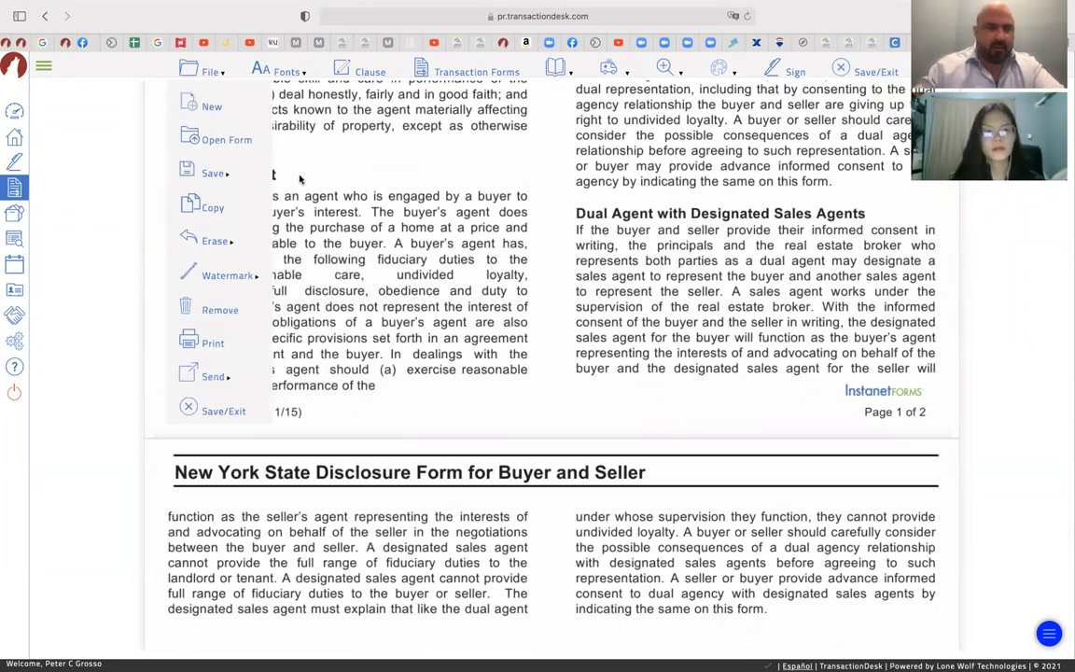
pyautogui.click(216, 79)
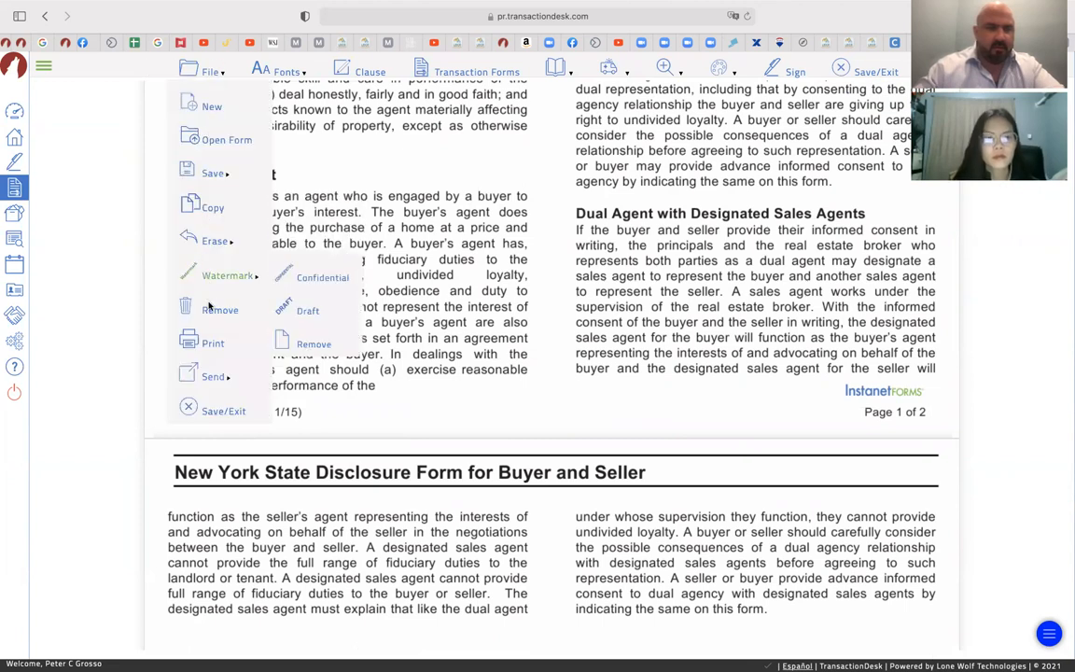
pyautogui.click(223, 411)
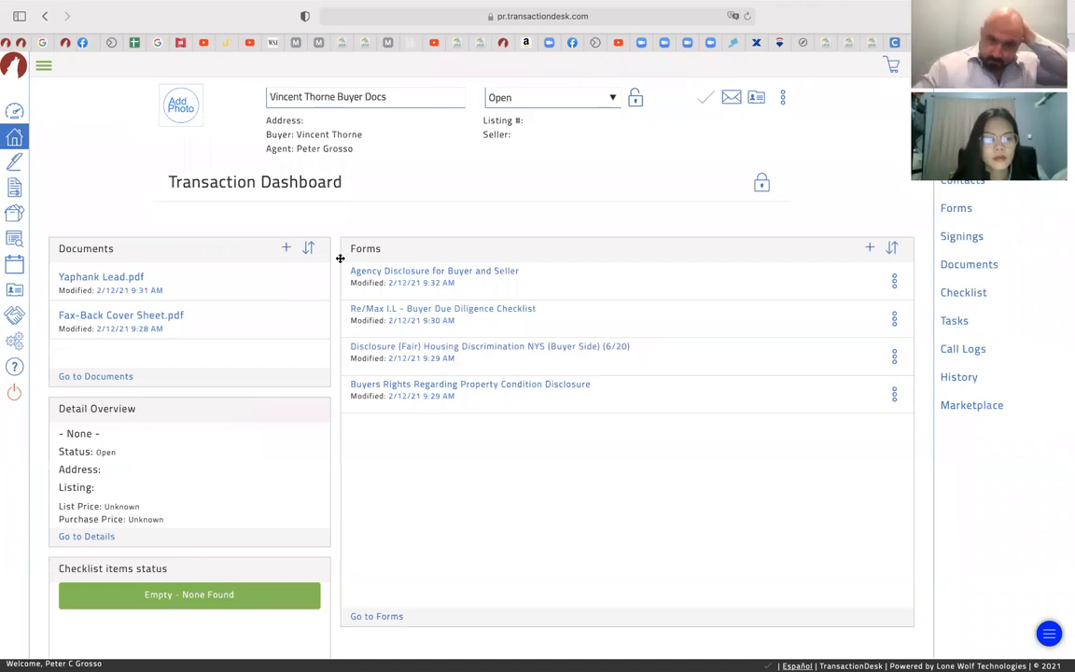
# Enter the buyer's name on the Fair Housing Discrimination NYS (Buyer Side) signature line
pyautogui.click(530, 354)
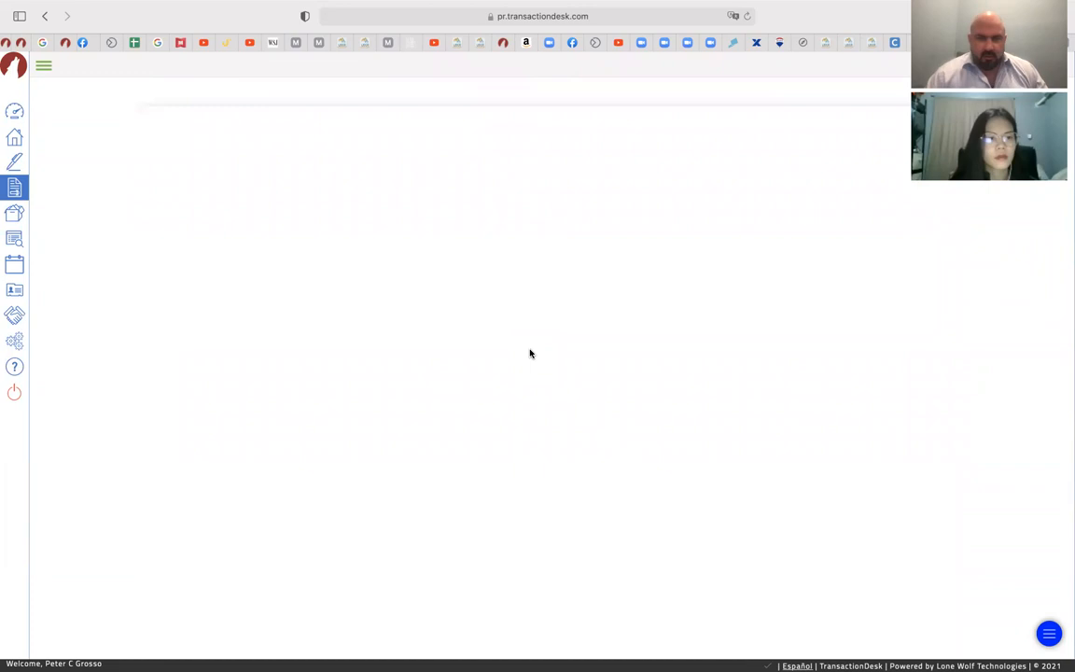
pyautogui.scroll(-14, 530, 354)
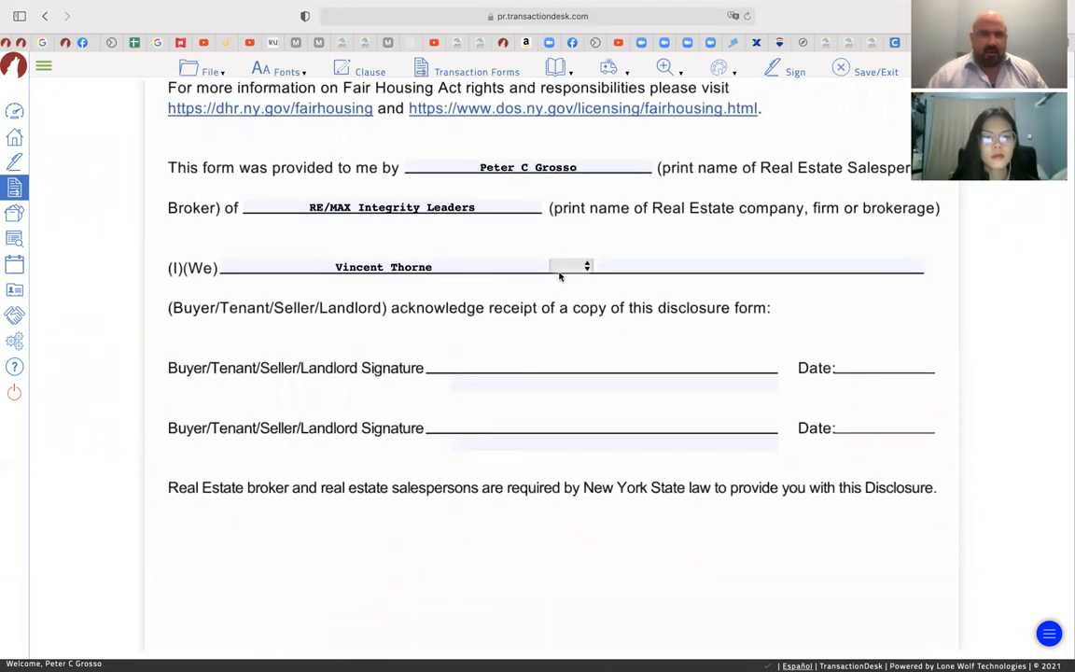
pyautogui.click(487, 378)
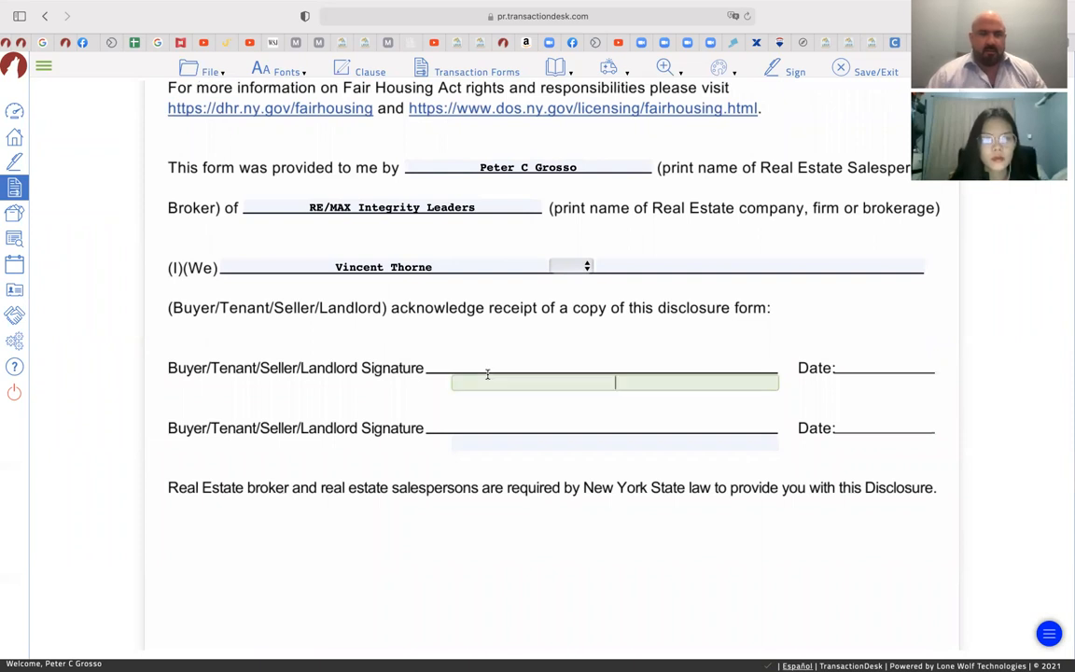
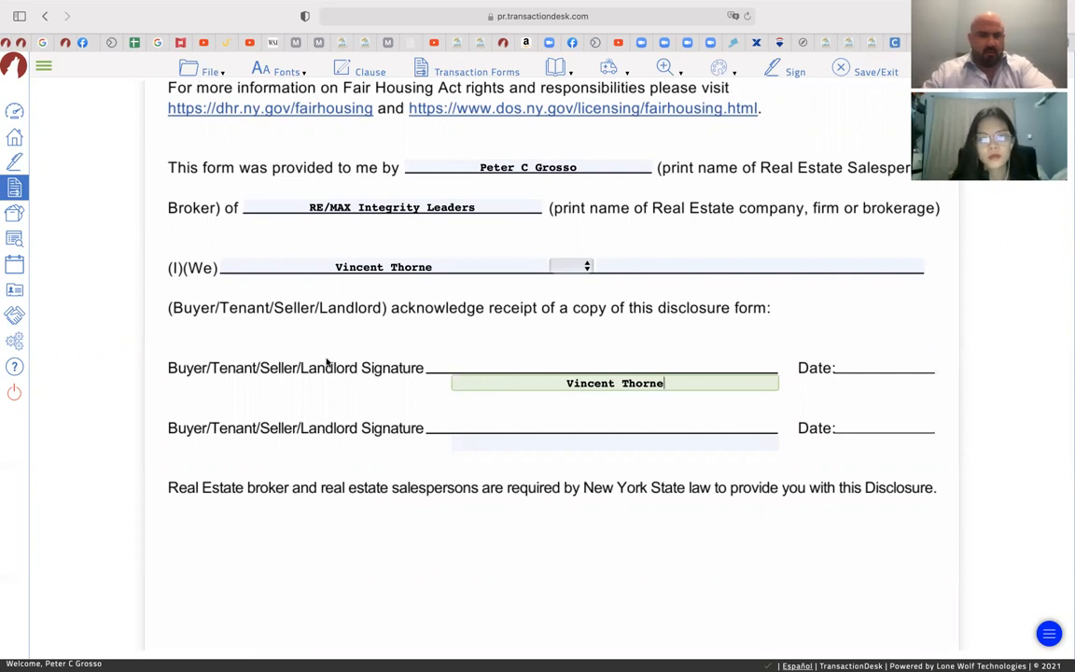
pyautogui.scroll(-2, 327, 362)
pyautogui.scroll(1, 326, 362)
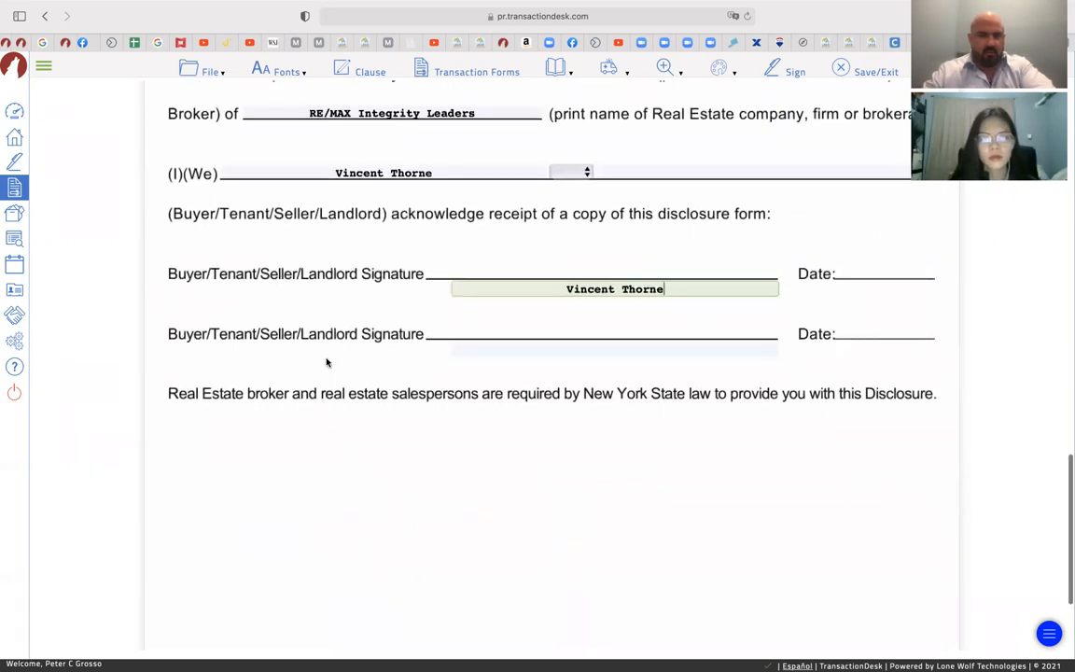
# Save the fair housing form and Save/Exit to the transaction dashboard
pyautogui.click(216, 73)
pyautogui.moveTo(213, 174)
pyautogui.click(299, 176)
pyautogui.click(207, 71)
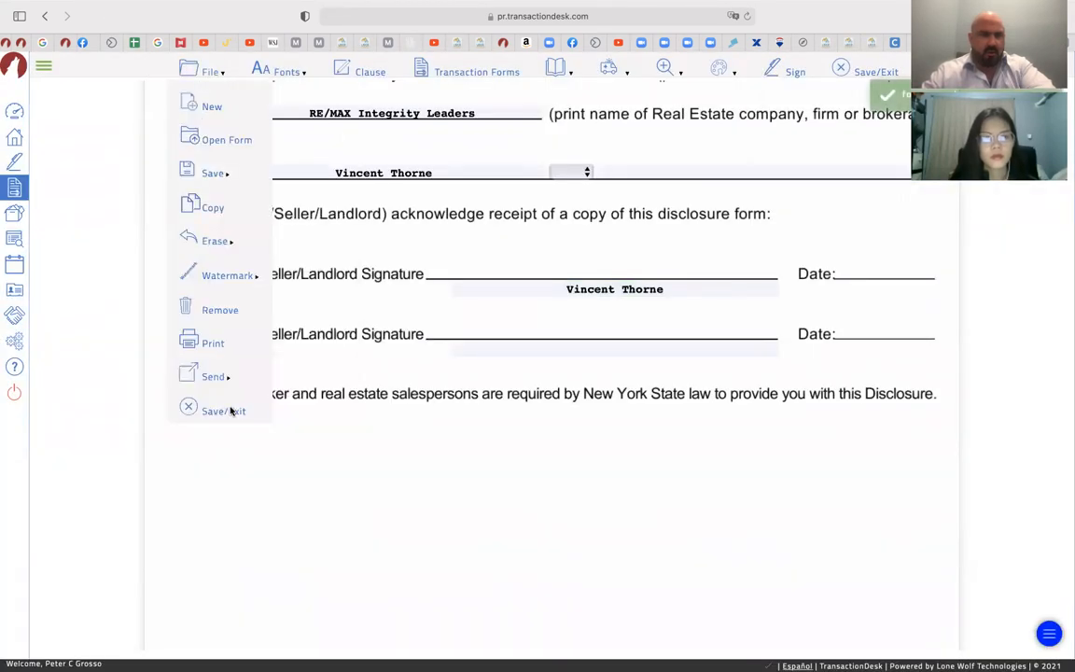
pyautogui.click(226, 411)
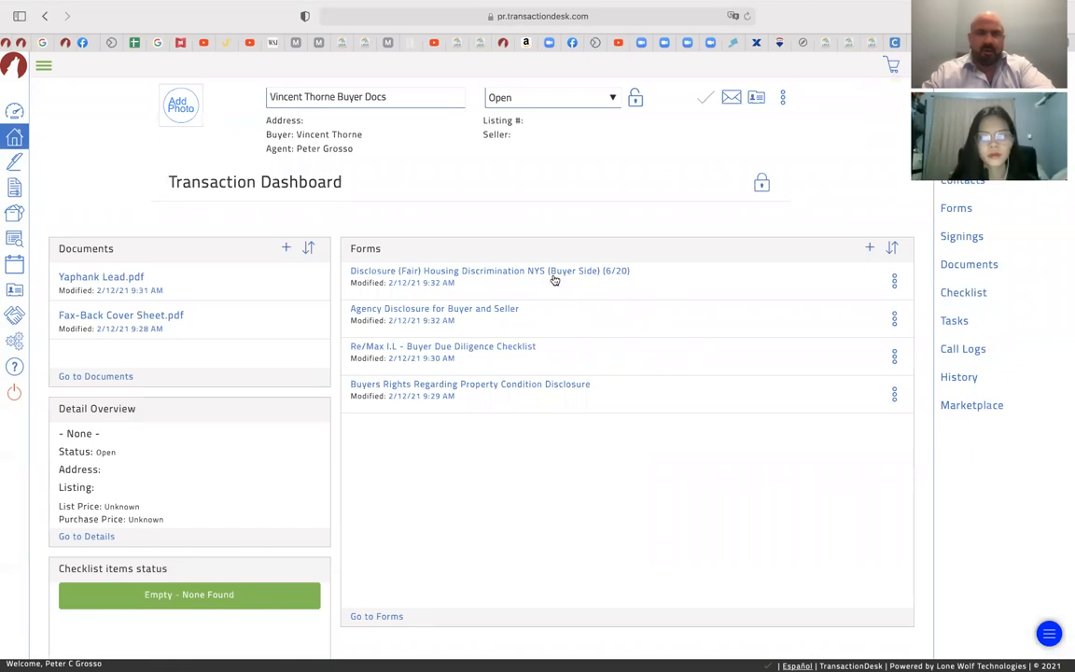
# Start and confirm a signing session from the Agency Disclosure for Buyer and Seller form
pyautogui.click(512, 313)
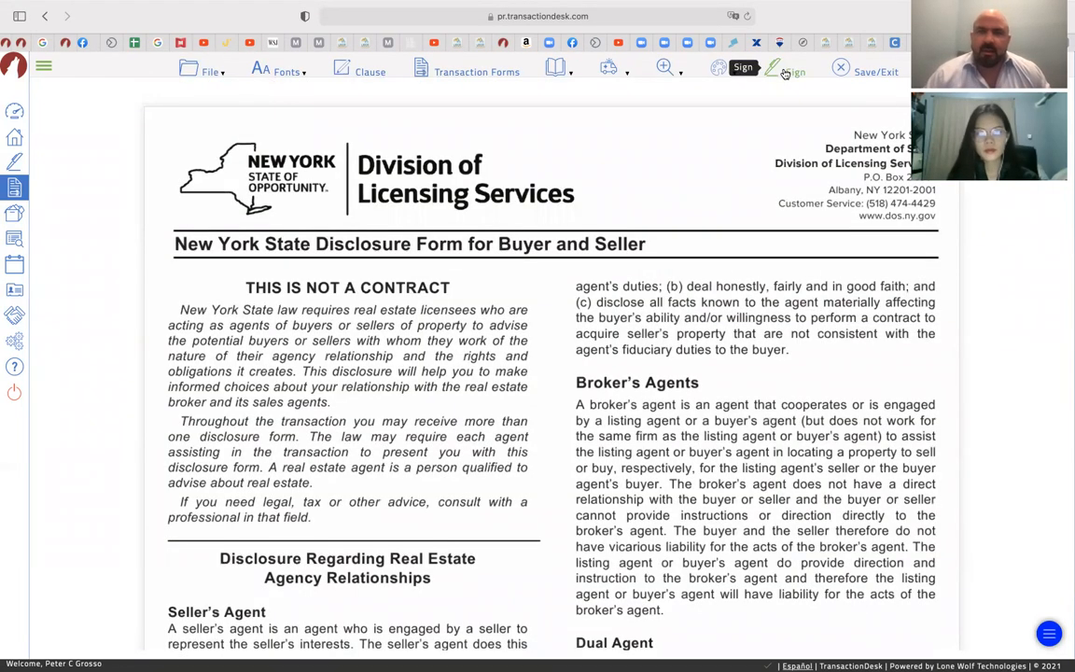
pyautogui.click(791, 73)
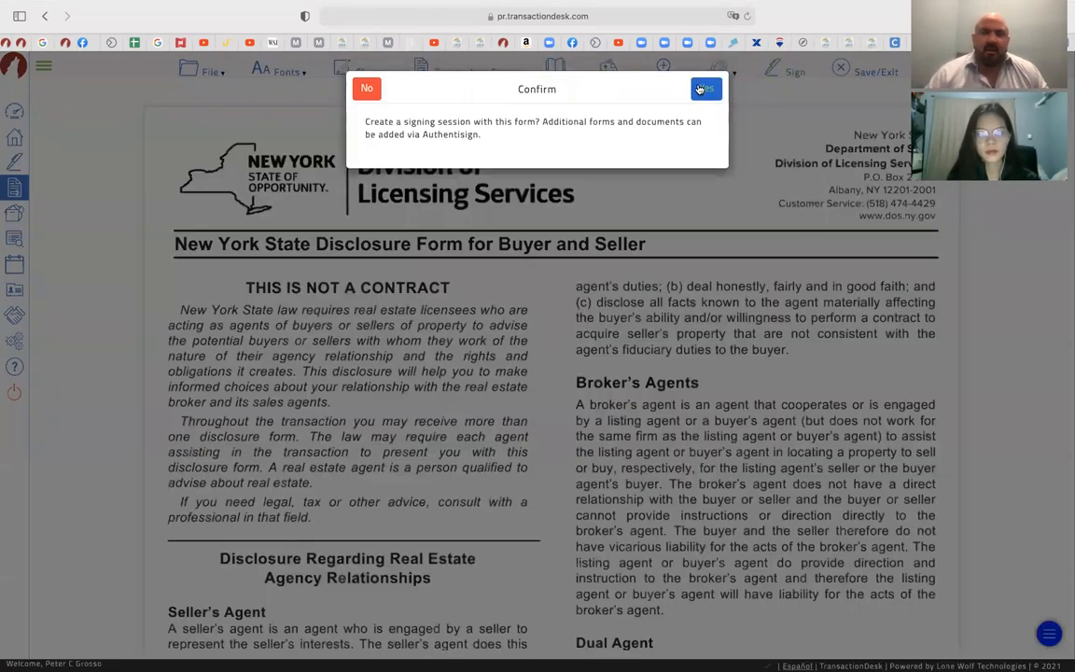
pyautogui.click(703, 89)
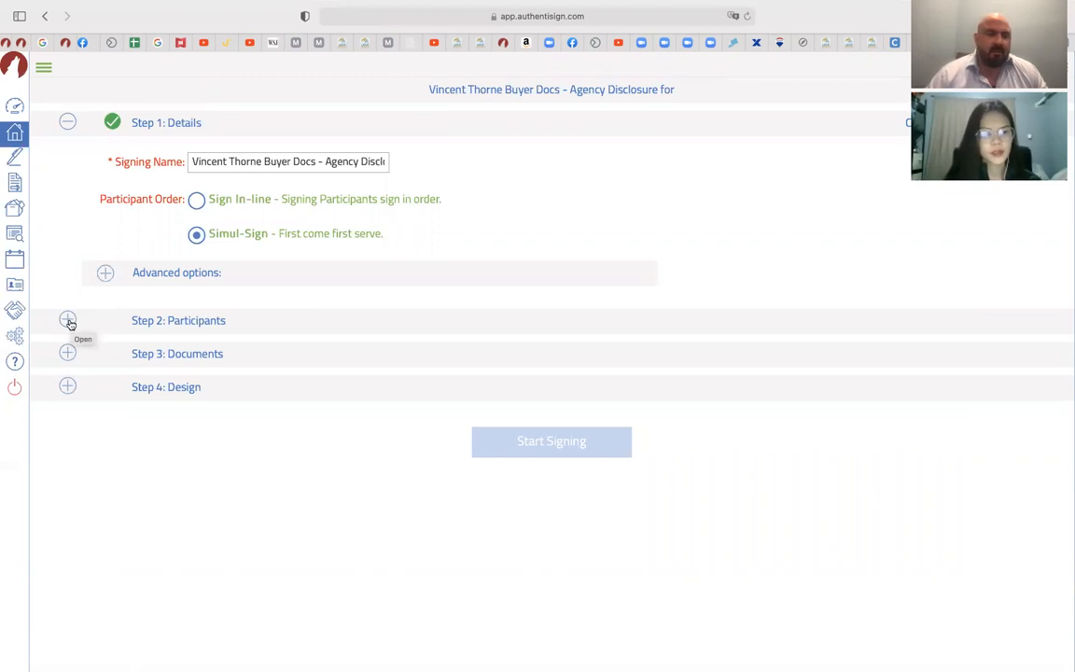
# Add the buyer as a participant in the signing
pyautogui.click(68, 321)
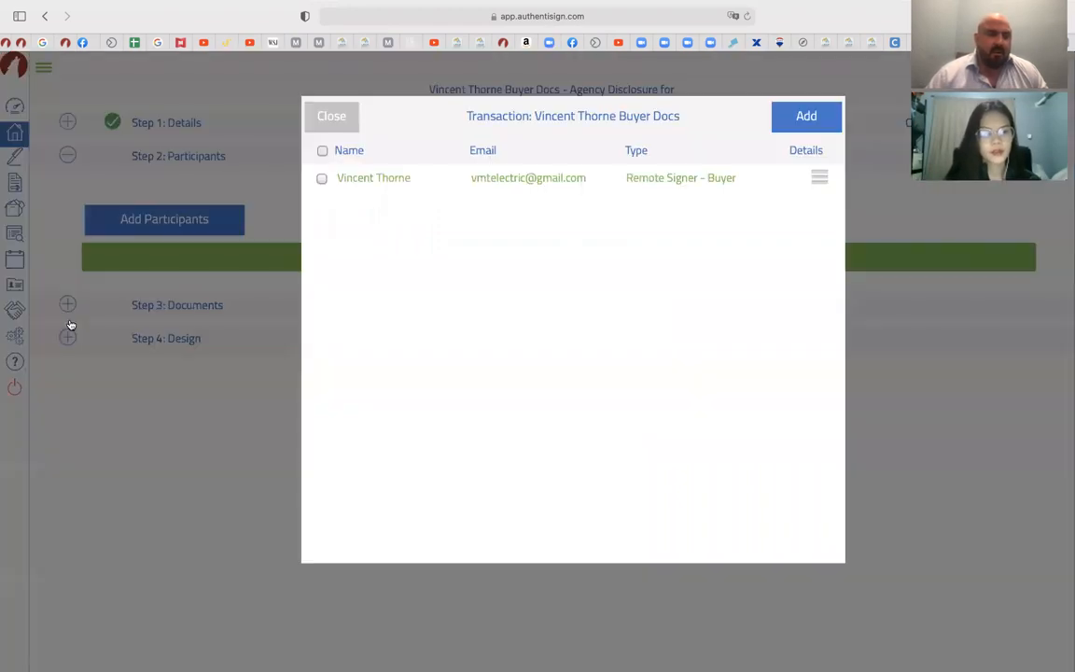
pyautogui.click(322, 180)
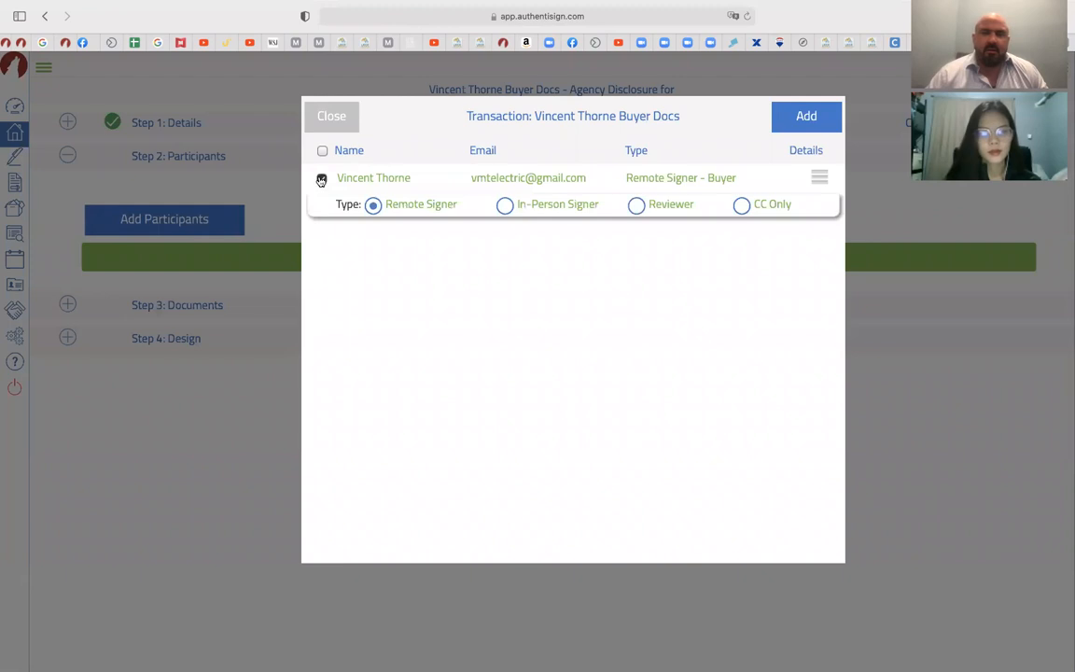
pyautogui.click(807, 117)
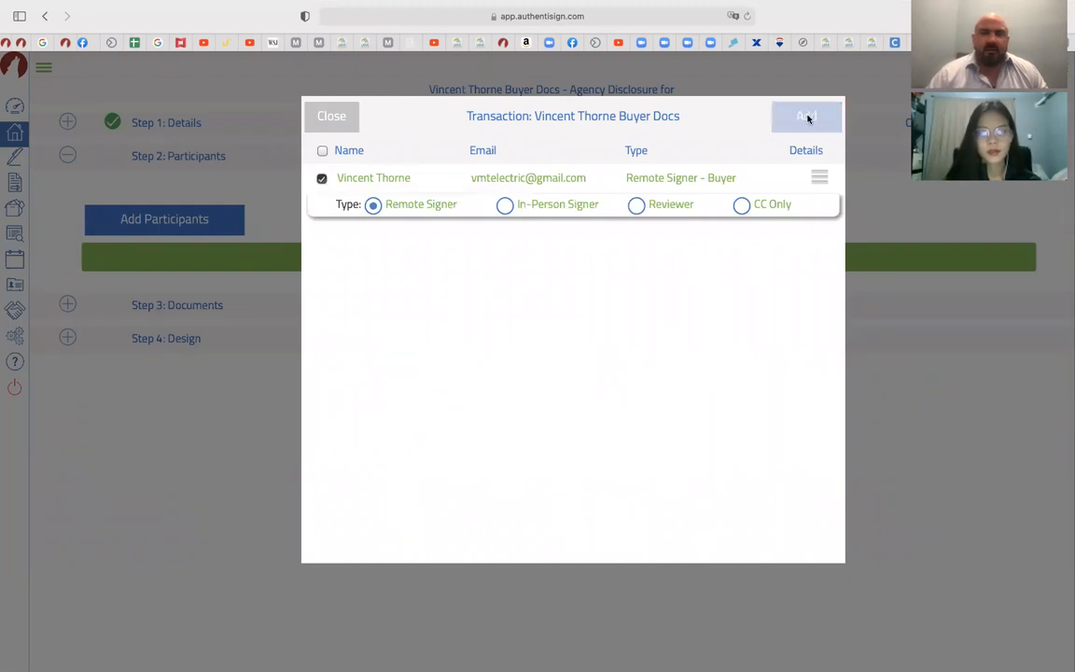
# Add yourself as a remote signer and save the mapping with the buyer as Buyer 1
pyautogui.click(160, 220)
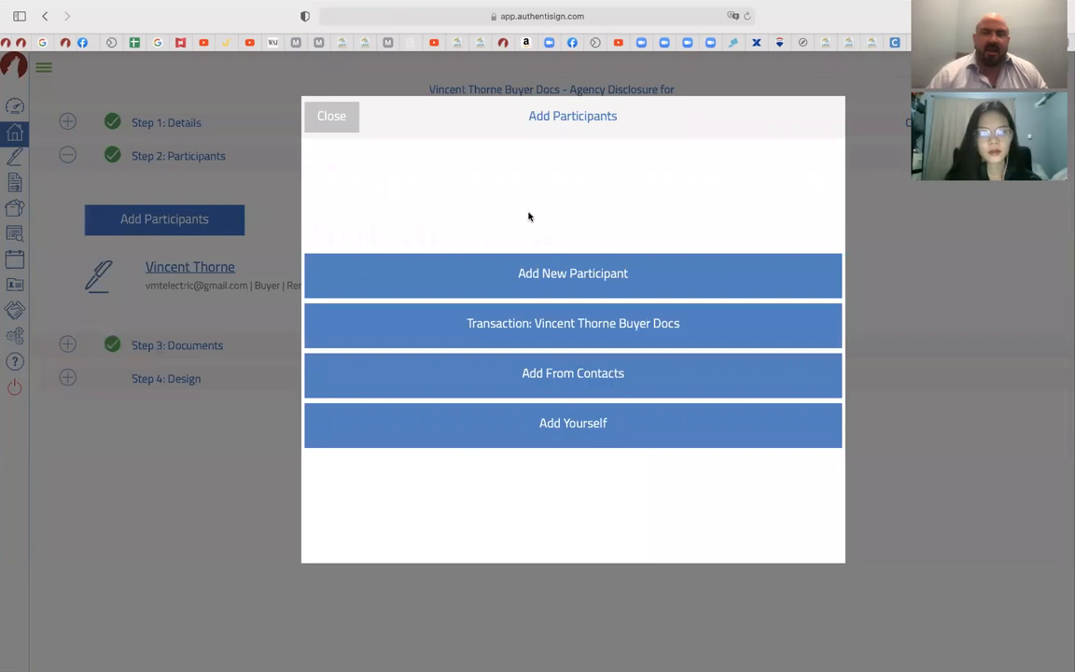
pyautogui.click(565, 423)
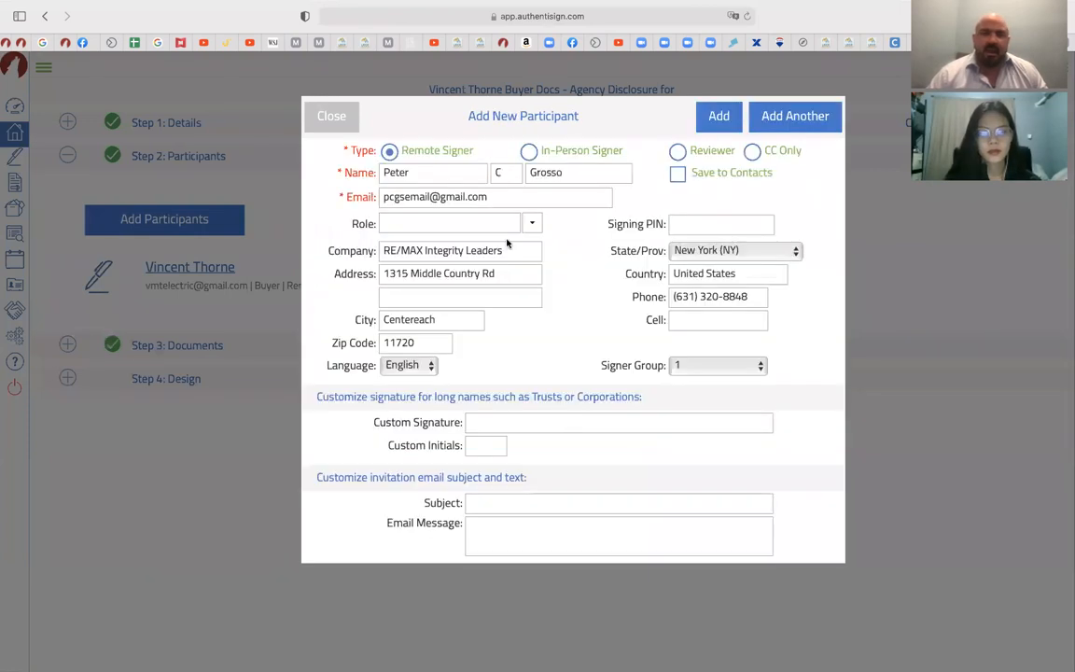
pyautogui.click(716, 119)
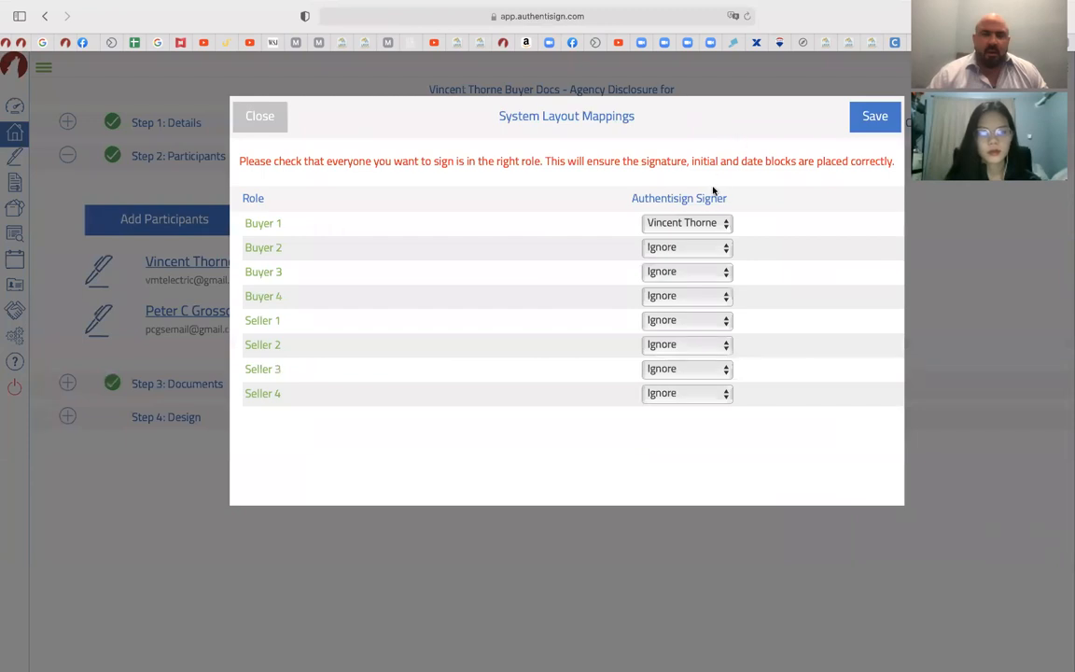
pyautogui.click(875, 117)
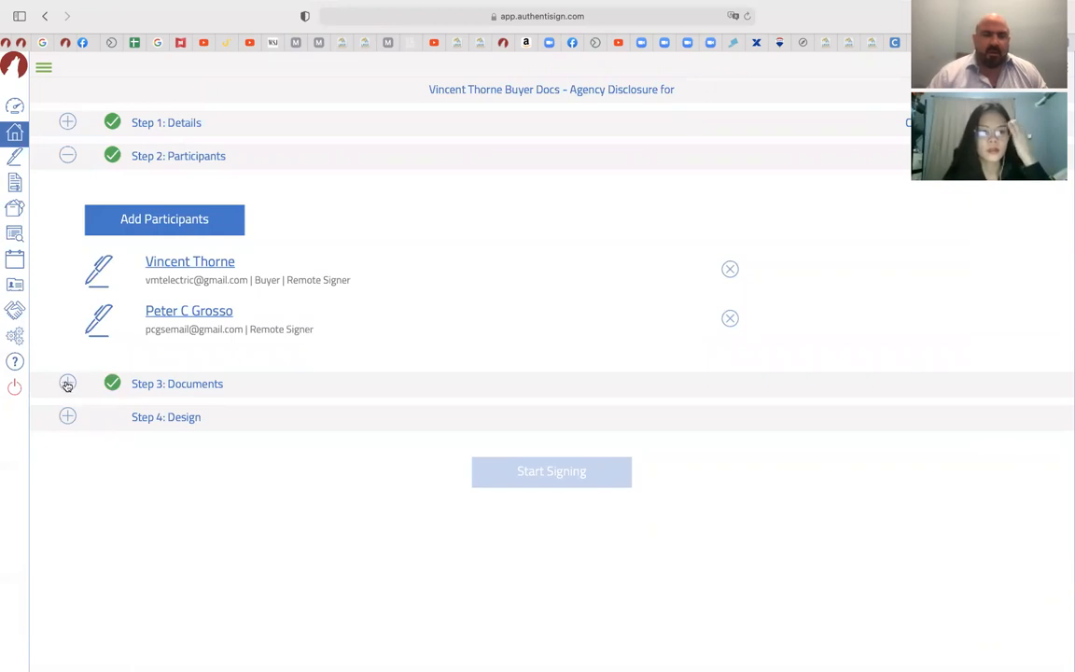
pyautogui.click(67, 383)
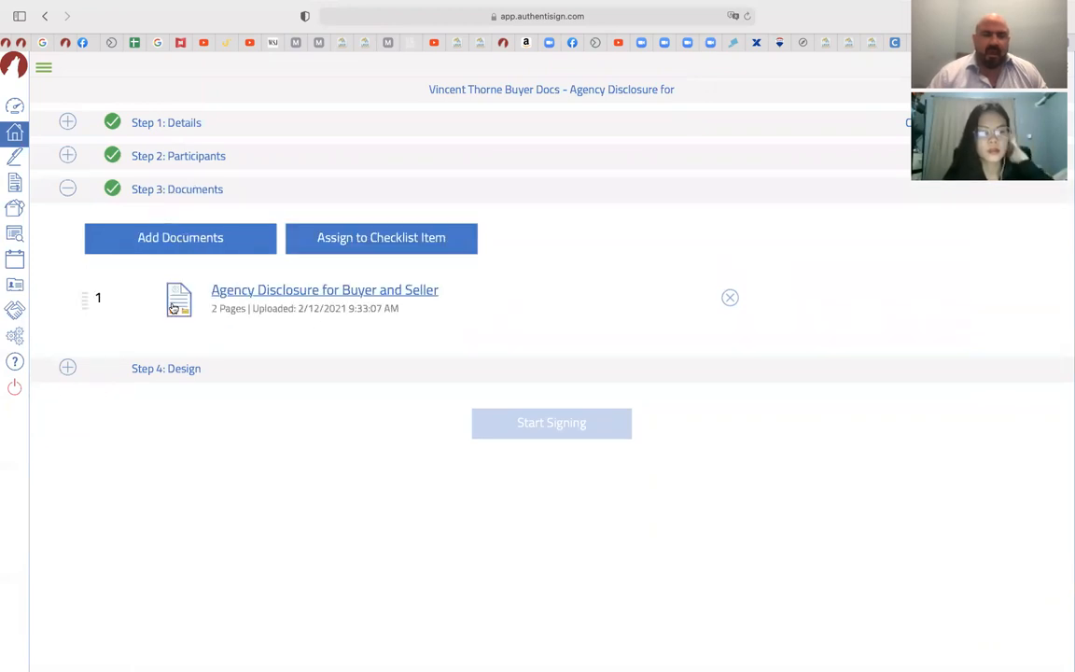
# Add Buyers Rights, fair housing disclosure, Buyer Due Diligence Checklist and Yaphank Lead, then save
pyautogui.click(198, 246)
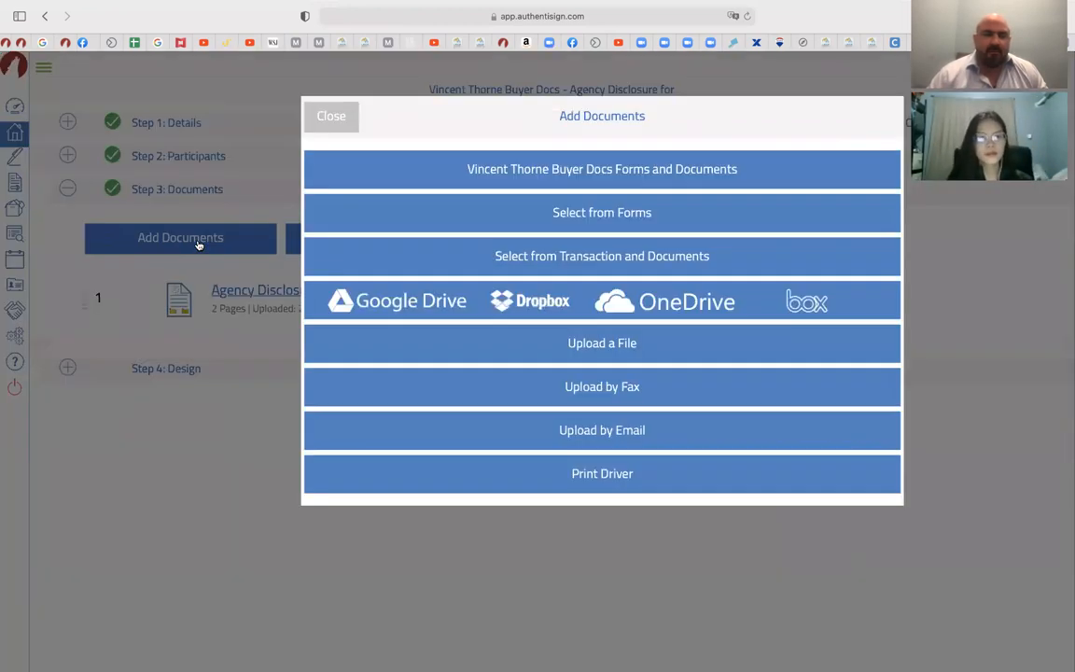
pyautogui.click(629, 174)
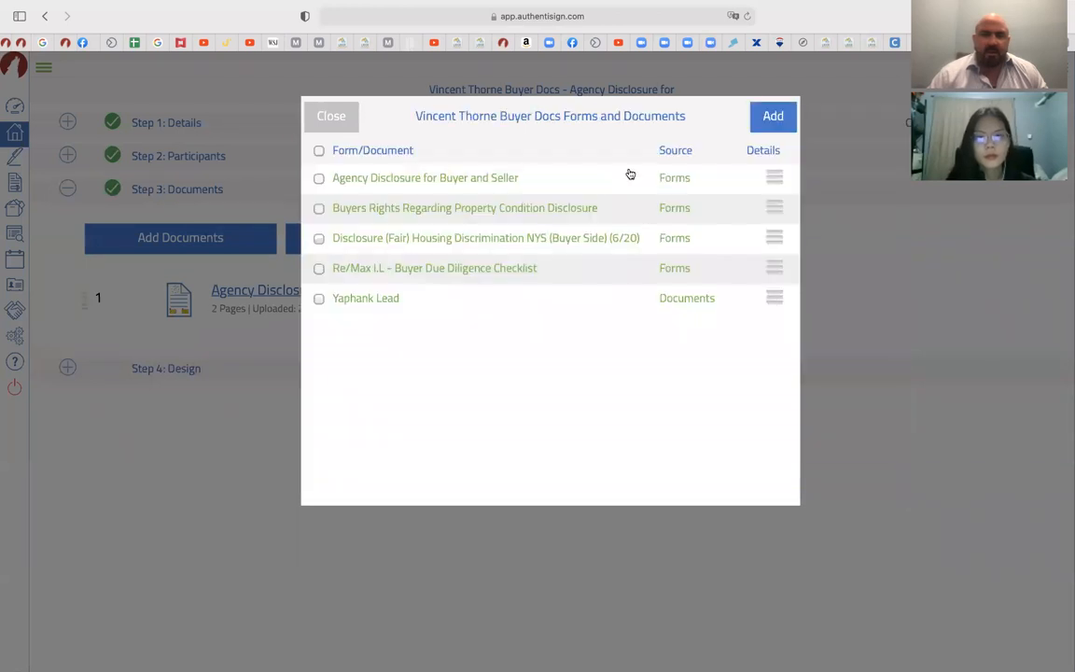
pyautogui.click(319, 151)
pyautogui.click(320, 180)
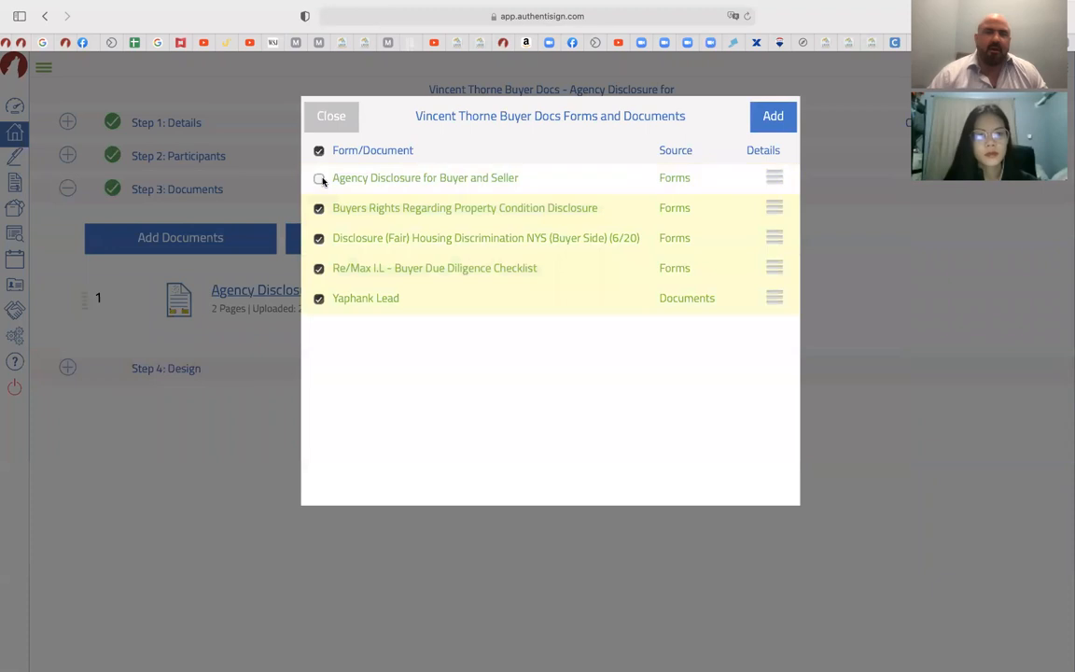
pyautogui.click(773, 118)
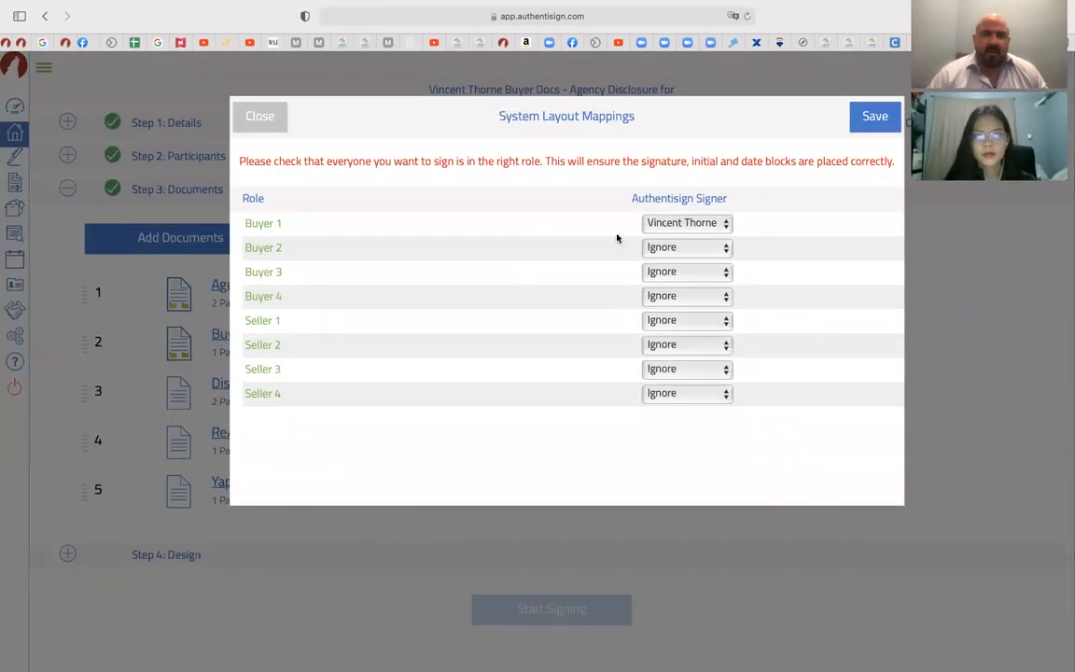
pyautogui.click(867, 118)
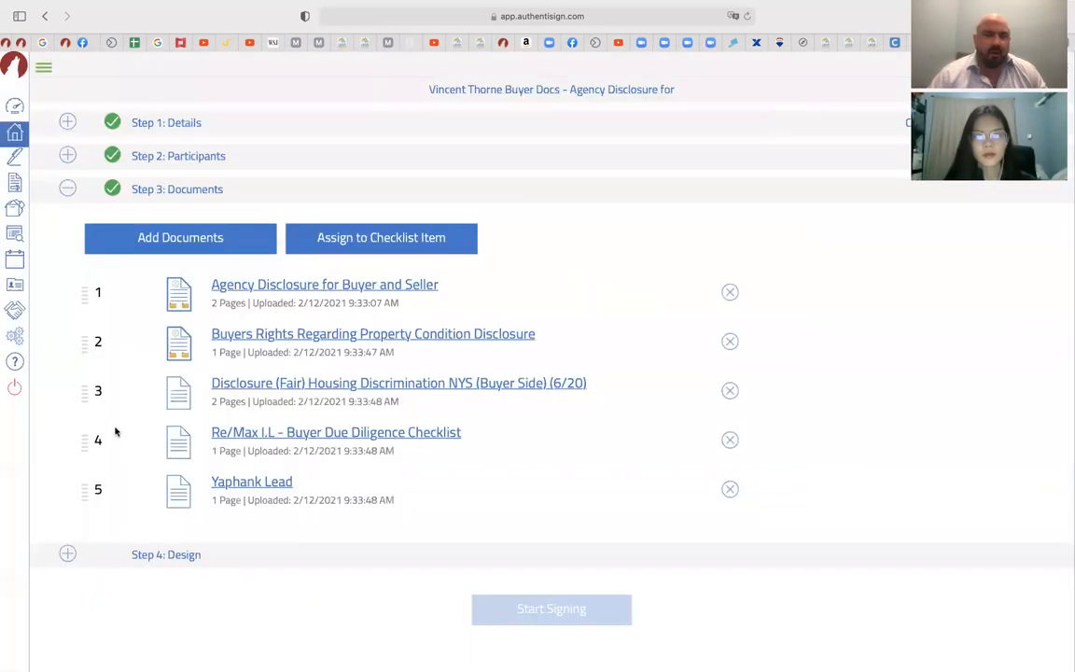
# On page 5, place a buyer Sign Here on the first signature line and an auto-date on Date
pyautogui.click(68, 555)
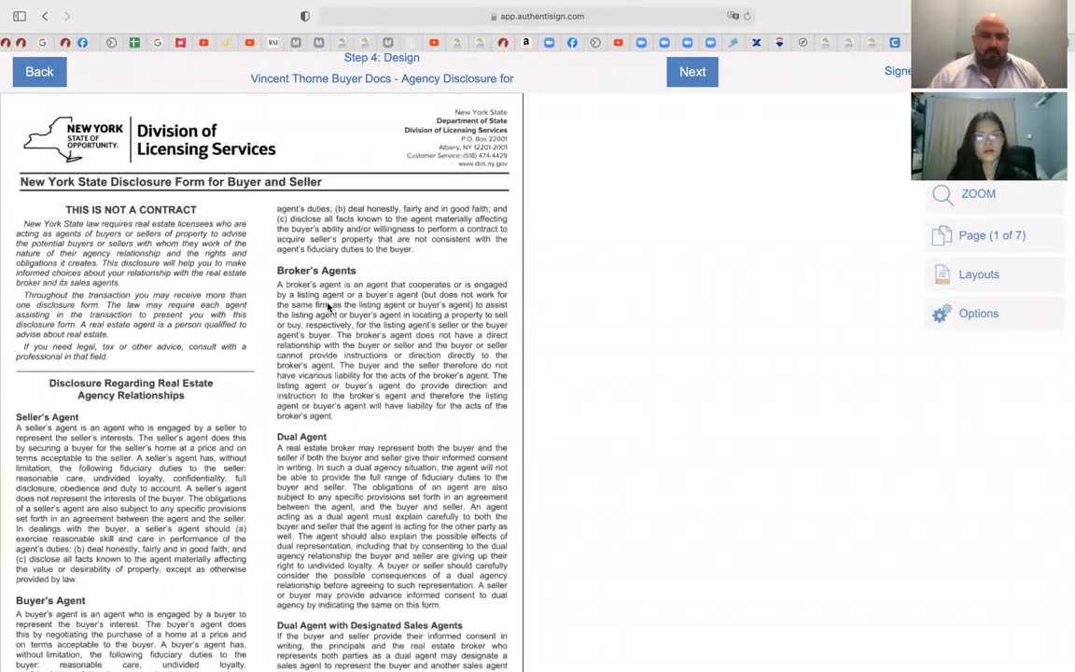
pyautogui.scroll(-10, 328, 306)
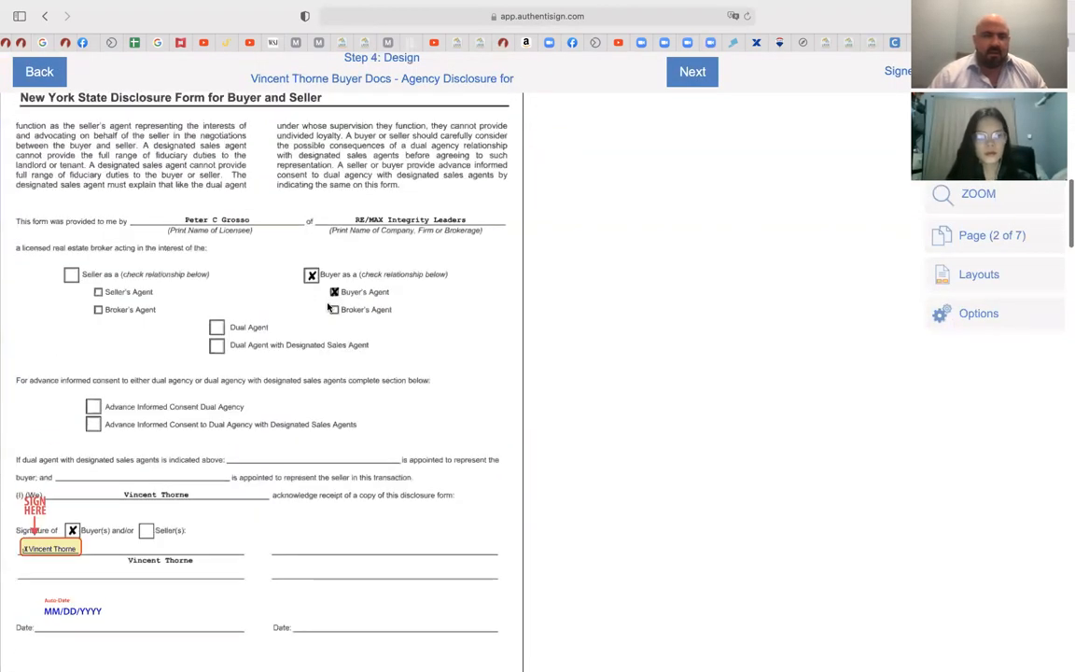
pyautogui.scroll(-1, 328, 306)
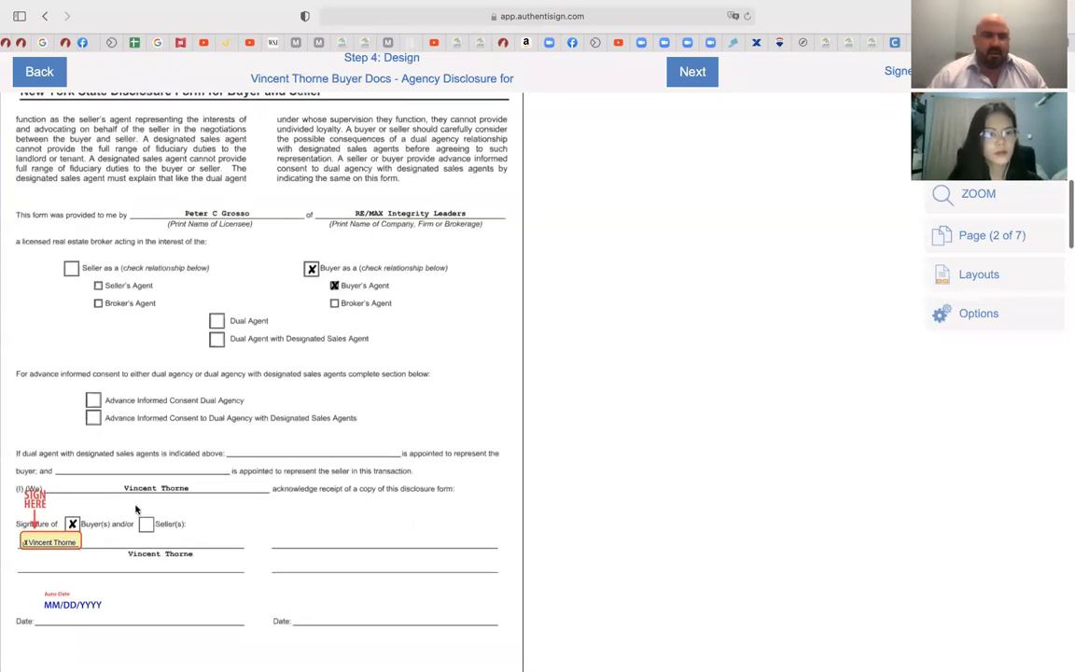
pyautogui.scroll(-8, 195, 504)
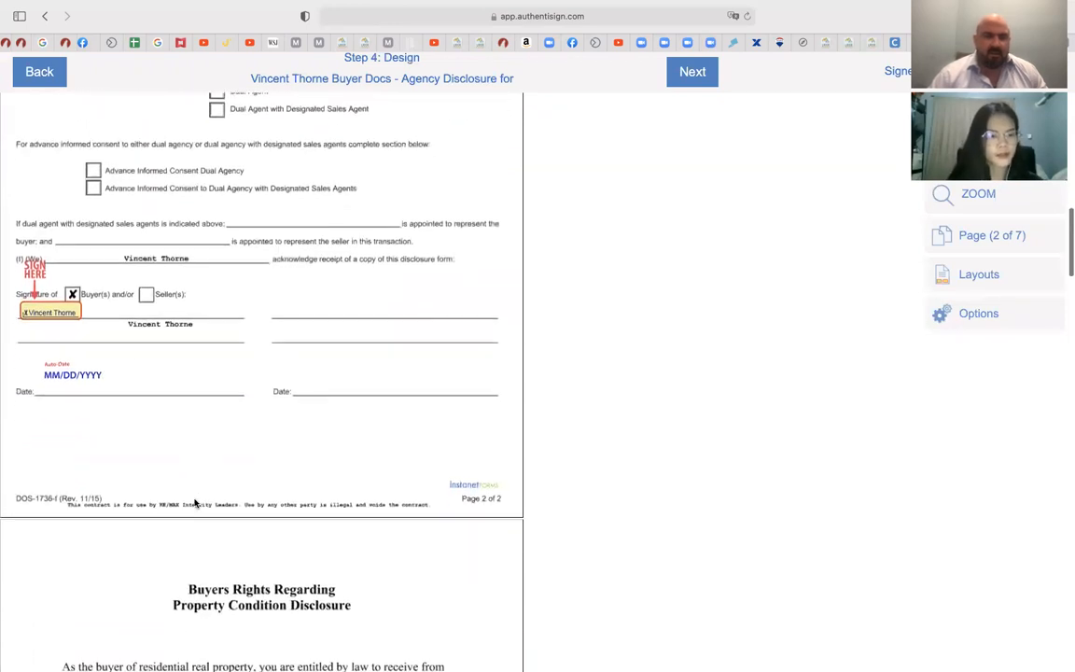
pyautogui.scroll(-20, 195, 504)
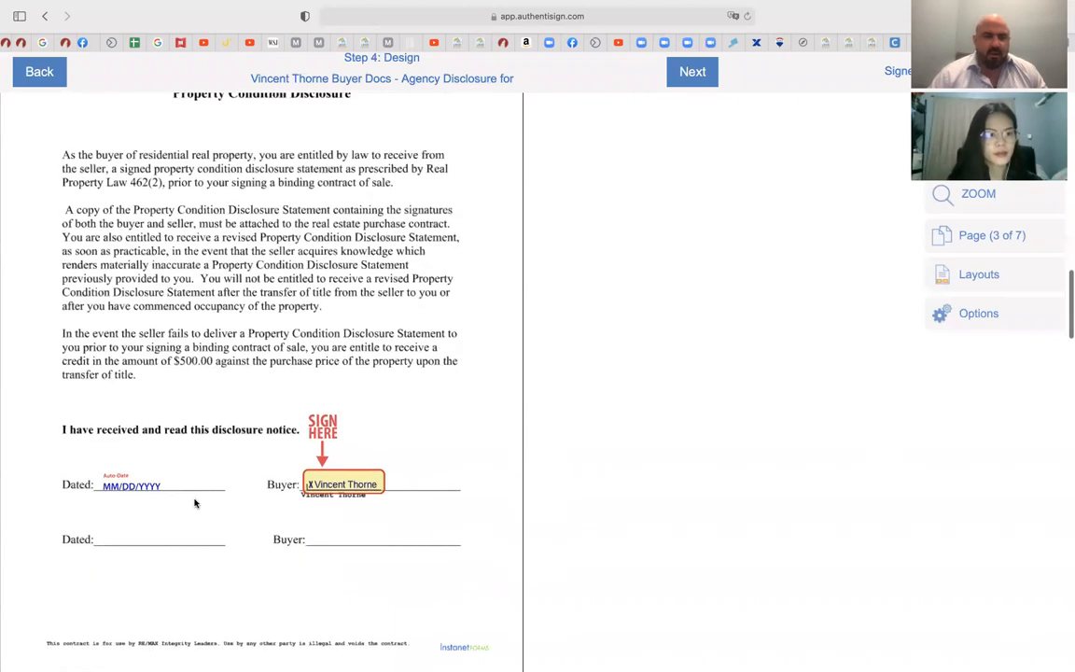
pyautogui.scroll(-20, 195, 504)
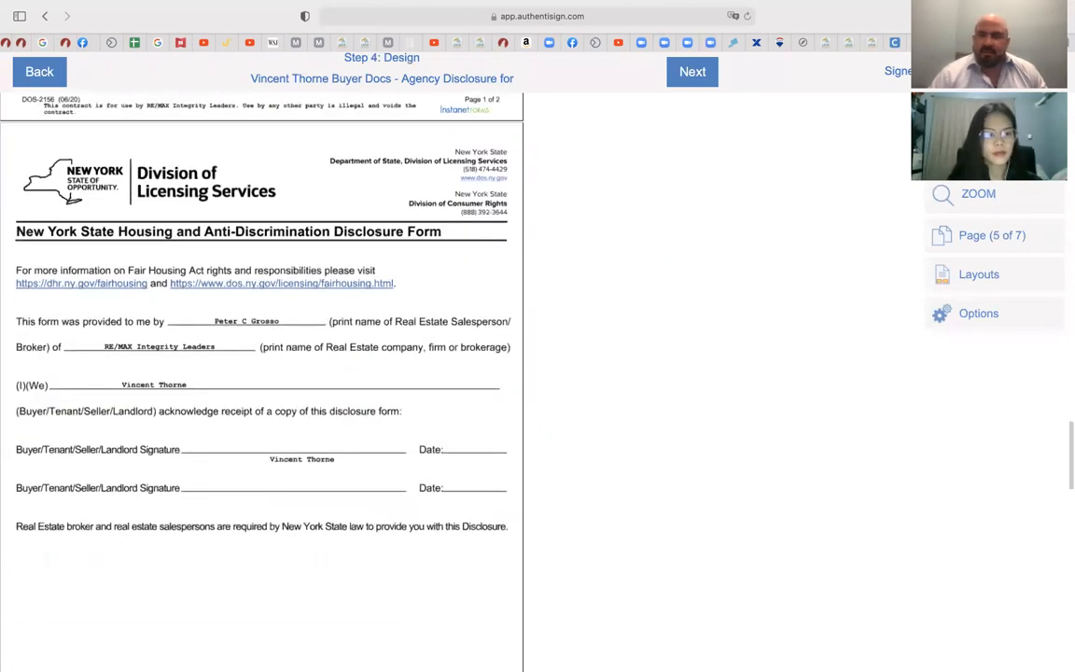
pyautogui.click(979, 118)
pyautogui.moveTo(836, 110)
pyautogui.mouseDown()
pyautogui.moveTo(641, 154)
pyautogui.moveTo(387, 305)
pyautogui.moveTo(447, 256)
pyautogui.mouseUp()
pyautogui.moveTo(746, 110)
pyautogui.mouseDown()
pyautogui.moveTo(677, 108)
pyautogui.moveTo(293, 405)
pyautogui.moveTo(248, 394)
pyautogui.mouseUp()
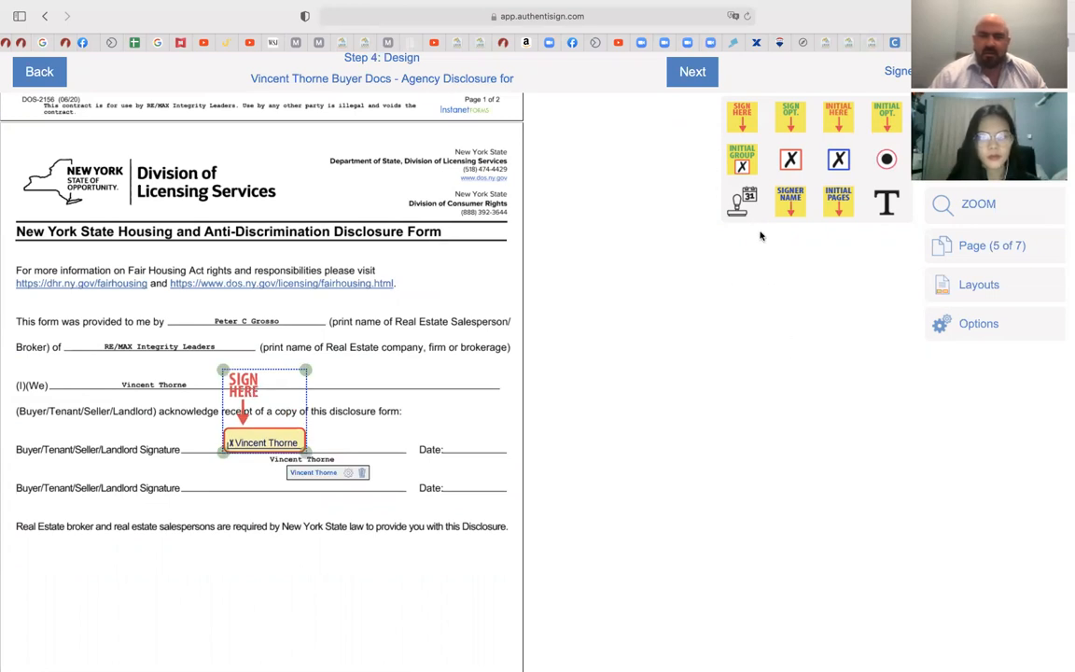
pyautogui.moveTo(737, 210); pyautogui.dragTo(459, 458)
pyautogui.scroll(-3, 360, 527)
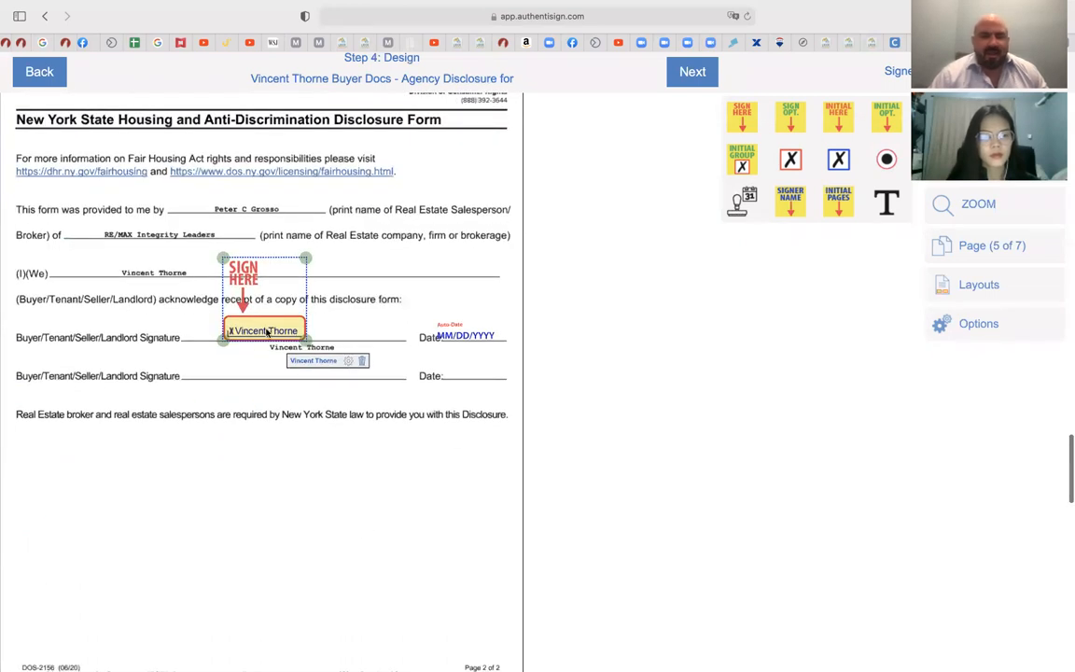
pyautogui.scroll(-10, 247, 467)
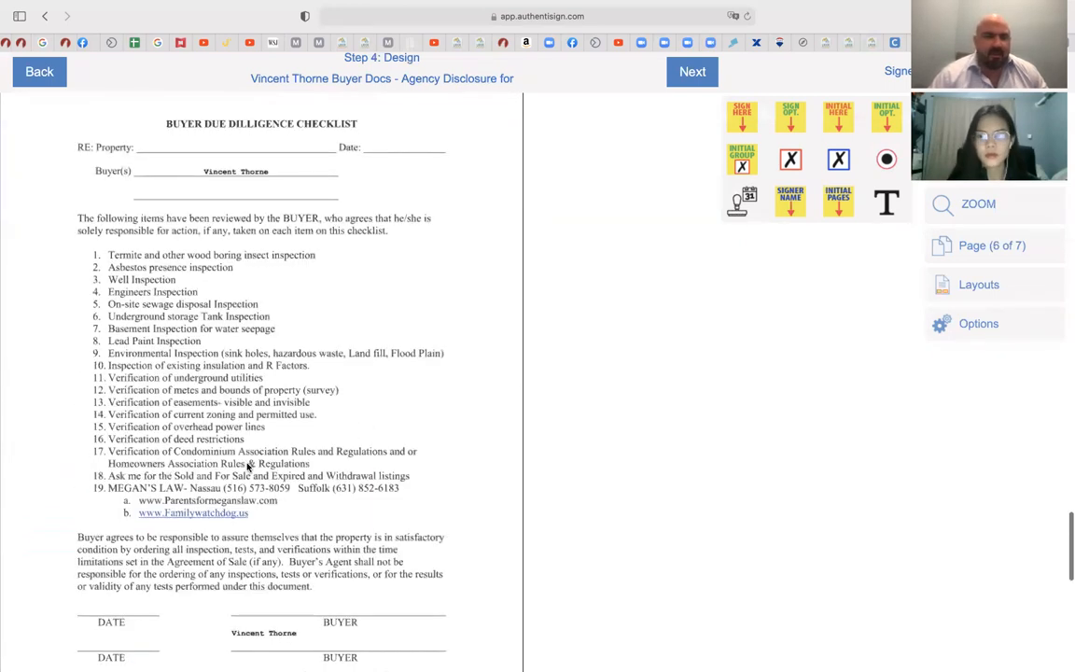
# On the due diligence checklist, add a buyer sign field, TBD on the property line, and a sign-date
pyautogui.scroll(-1, 247, 467)
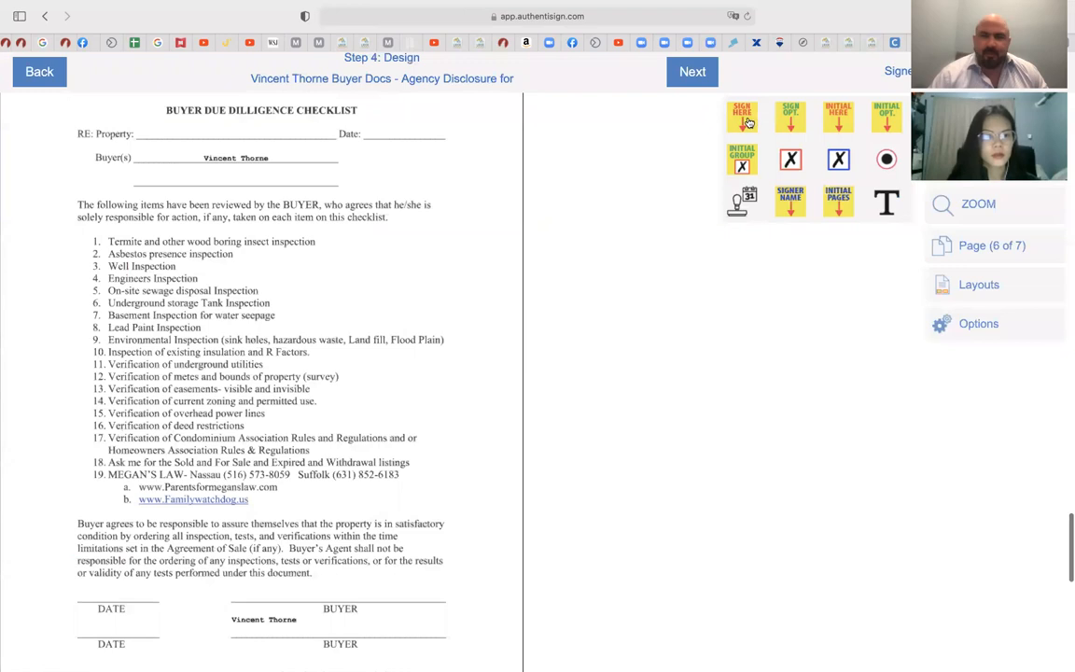
pyautogui.moveTo(426, 328)
pyautogui.mouseDown()
pyautogui.moveTo(277, 508)
pyautogui.moveTo(259, 541)
pyautogui.moveTo(269, 538)
pyautogui.mouseUp()
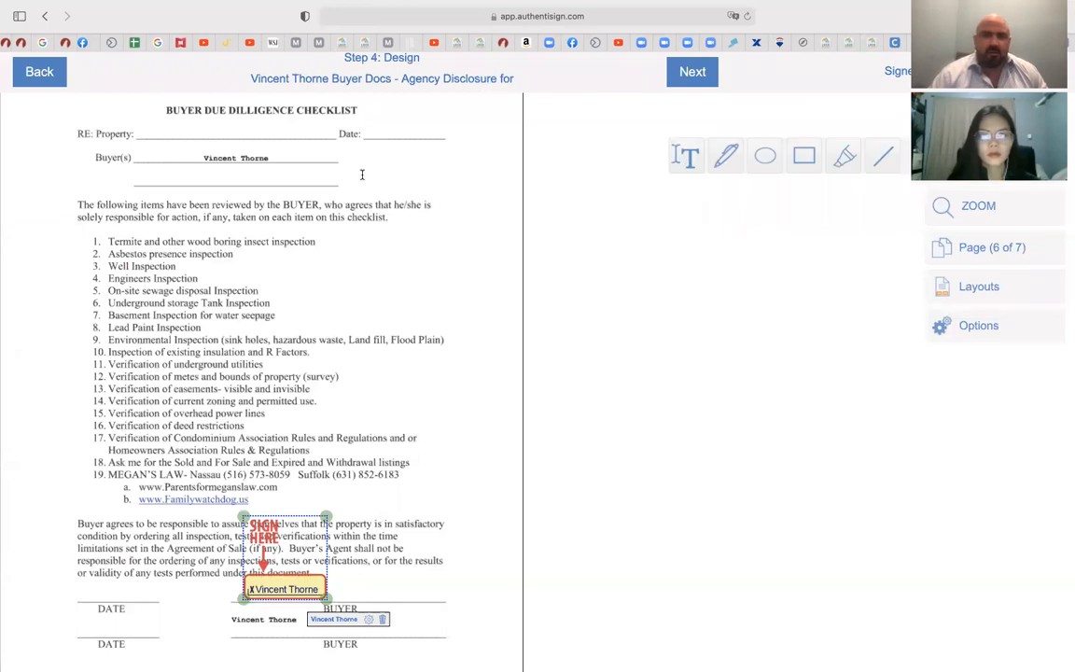
pyautogui.moveTo(157, 123); pyautogui.dragTo(228, 131)
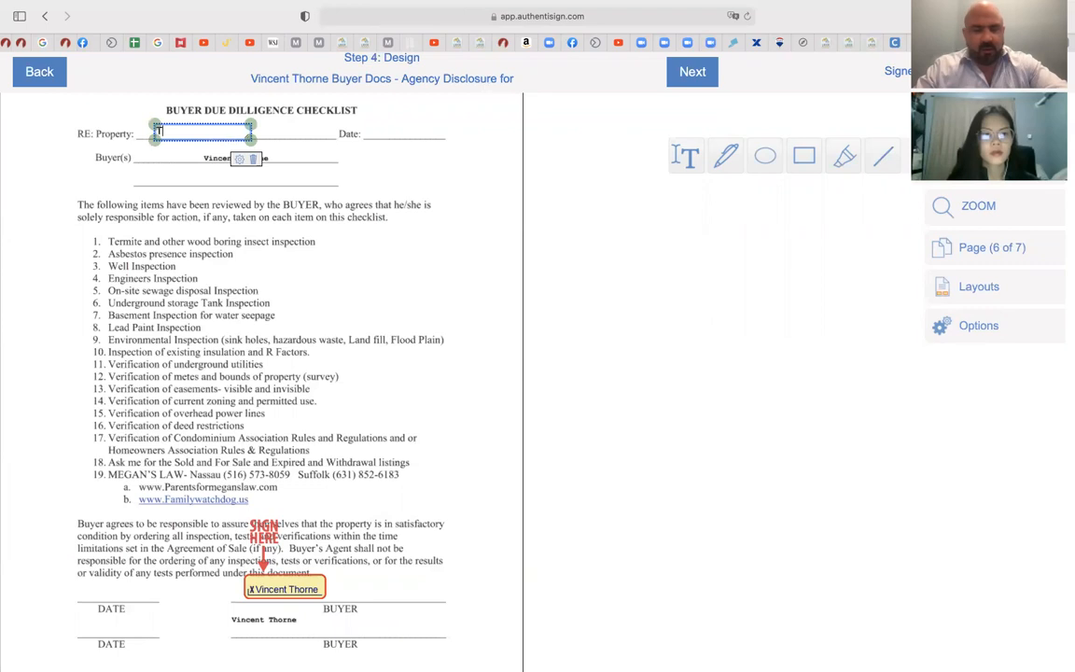
pyautogui.write('TBD')
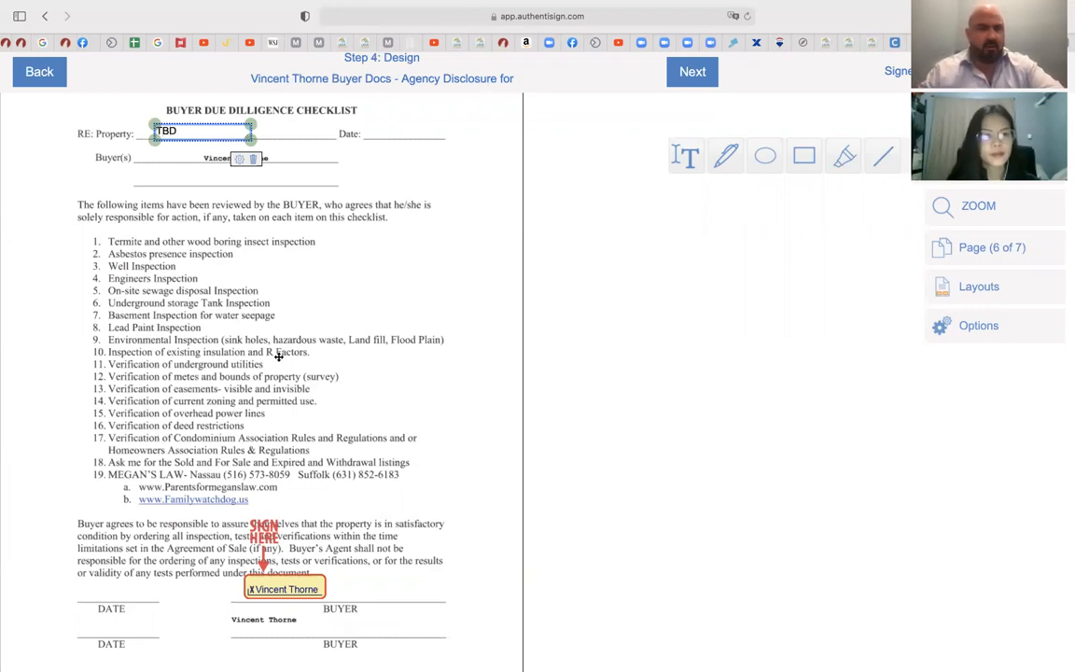
pyautogui.click(843, 155)
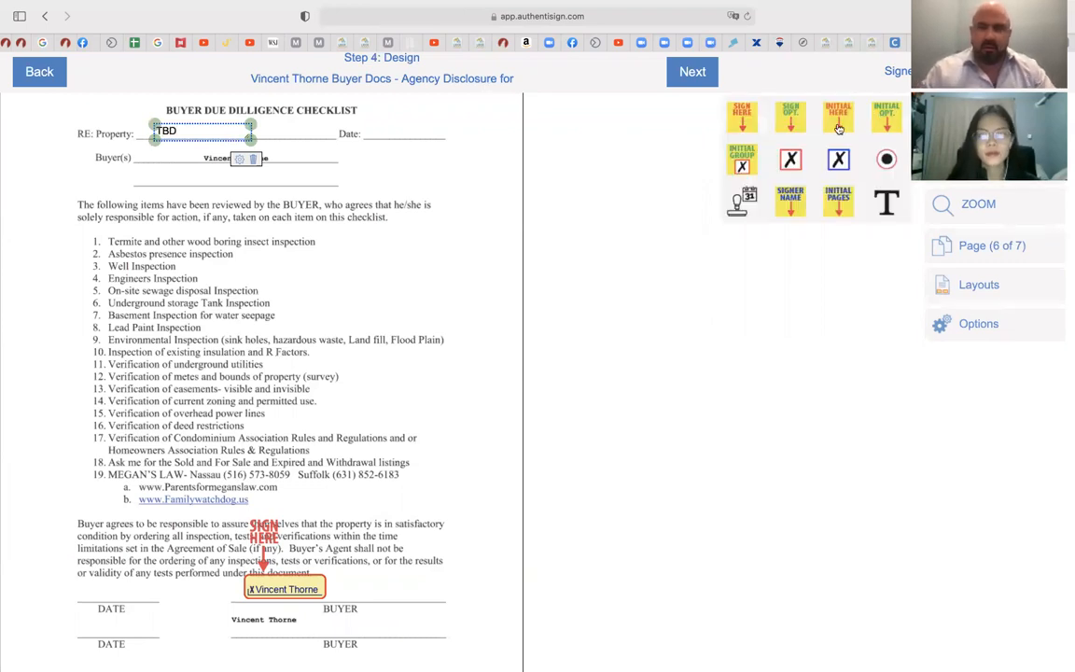
pyautogui.moveTo(622, 169); pyautogui.dragTo(395, 132)
pyautogui.scroll(-4, 345, 284)
pyautogui.scroll(-8, 345, 283)
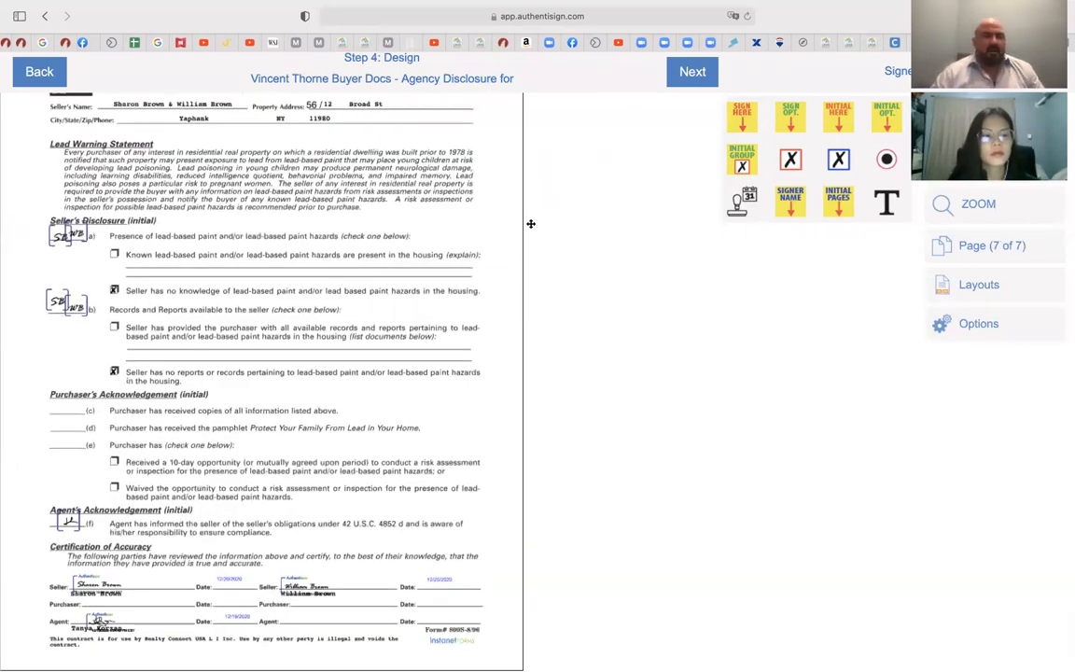
# Add buyer initials fields at lines (c), (d) and (e) and a checkbox at Waived
pyautogui.moveTo(848, 117); pyautogui.dragTo(73, 404)
pyautogui.moveTo(843, 117); pyautogui.dragTo(70, 429)
pyautogui.moveTo(447, 308); pyautogui.dragTo(62, 447)
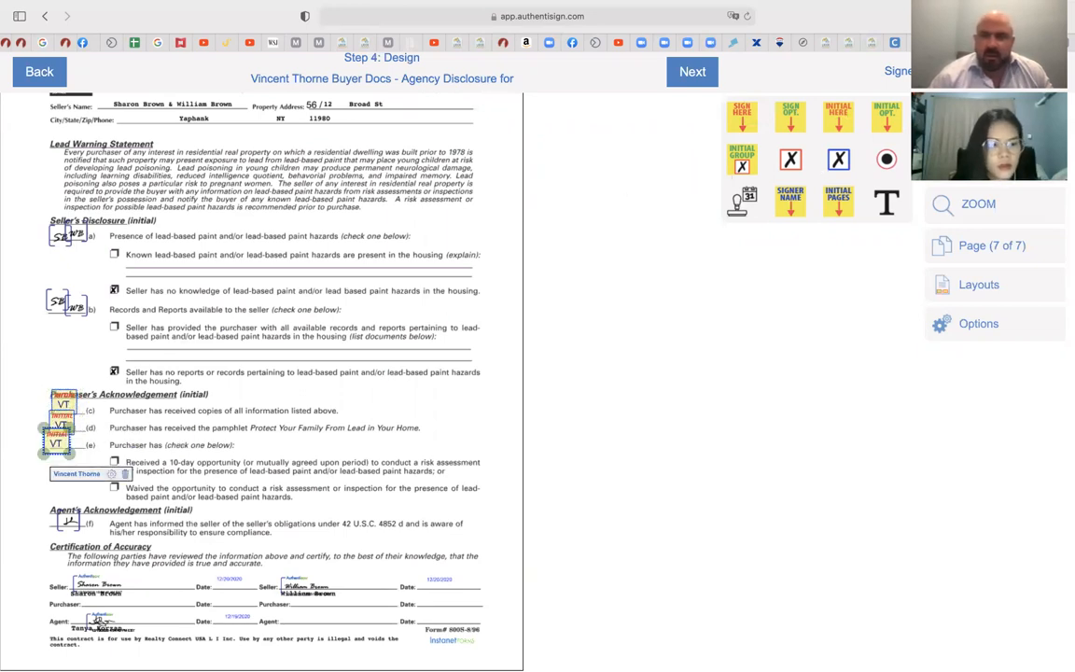
pyautogui.moveTo(965, 163)
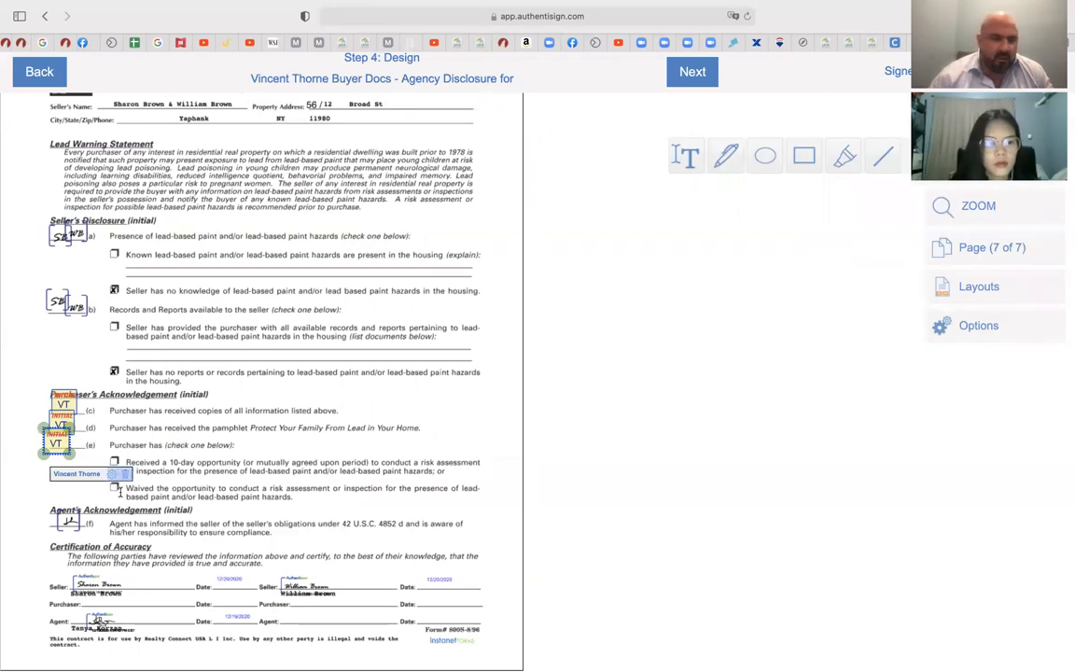
pyautogui.click(113, 487)
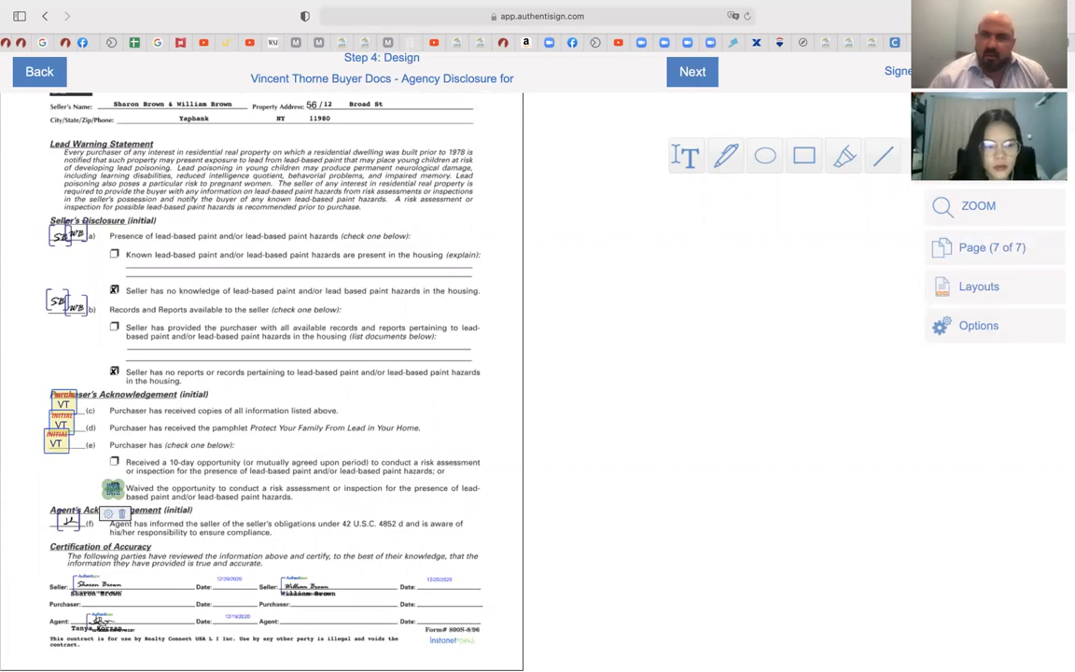
# Place the buyer's Sign Here and Sign Date fields on the Purchaser line
pyautogui.moveTo(970, 121)
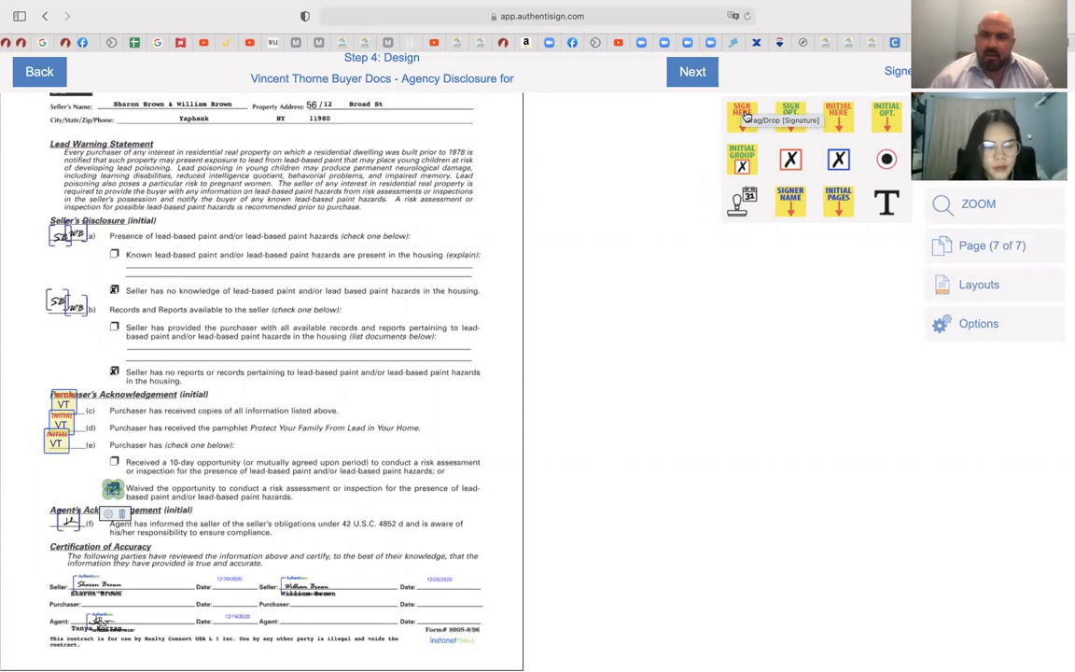
pyautogui.moveTo(747, 116)
pyautogui.mouseDown()
pyautogui.moveTo(621, 164)
pyautogui.moveTo(327, 368)
pyautogui.moveTo(151, 452)
pyautogui.moveTo(100, 557)
pyautogui.mouseUp()
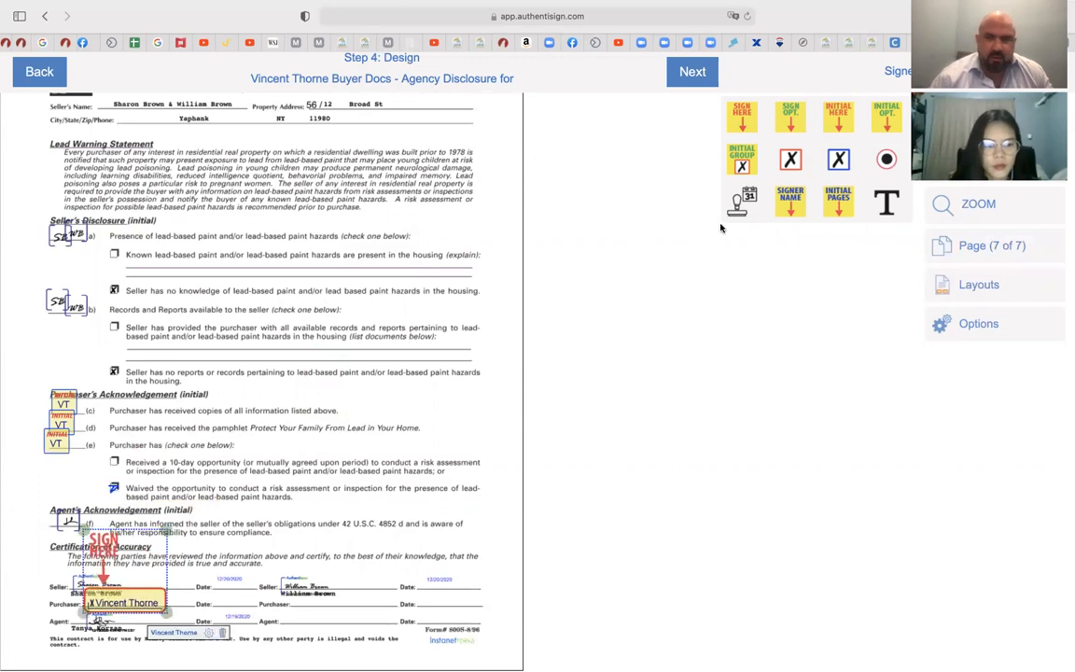
pyautogui.moveTo(744, 207); pyautogui.dragTo(232, 612)
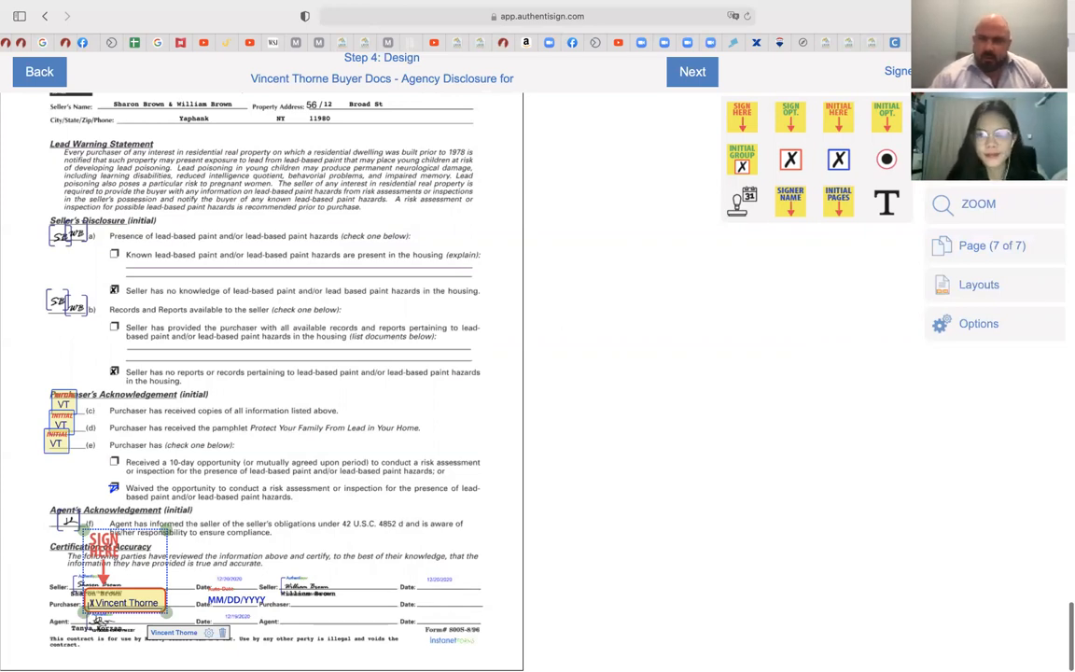
# Switch the signer to the agent and place the agent's Sign Here on the Agent line
pyautogui.click(901, 72)
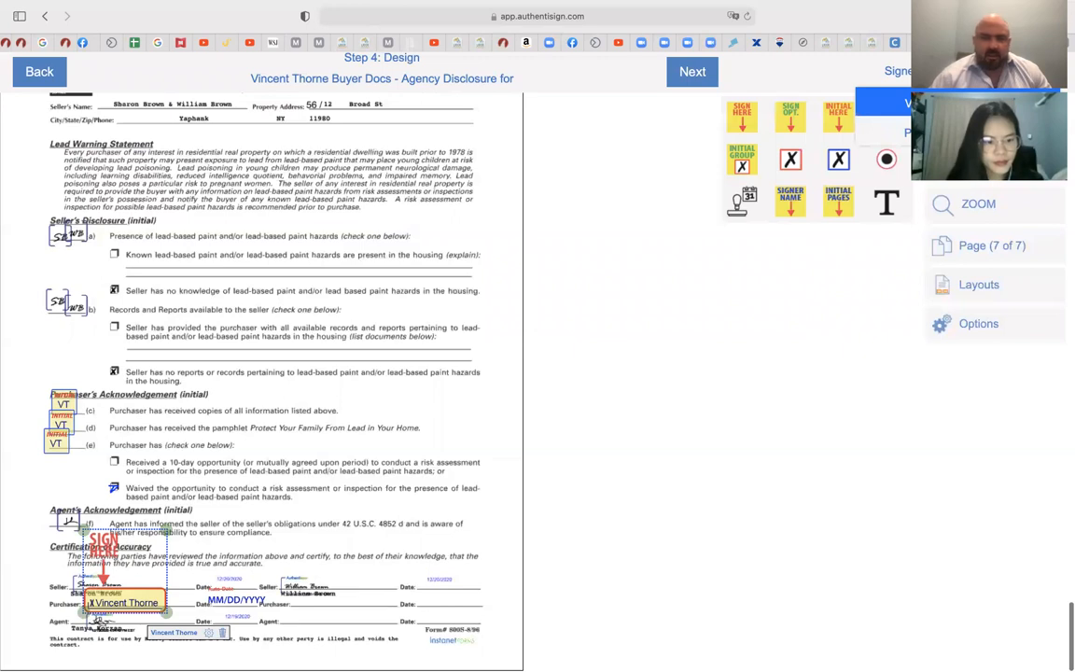
pyautogui.click(901, 133)
pyautogui.click(747, 118)
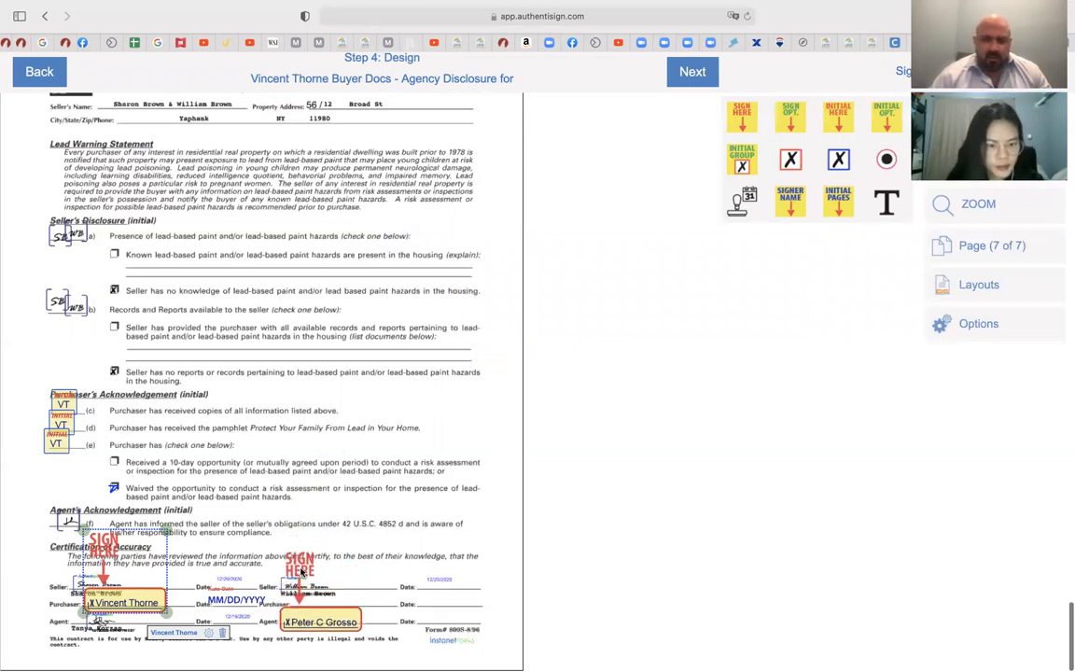
pyautogui.click(303, 579)
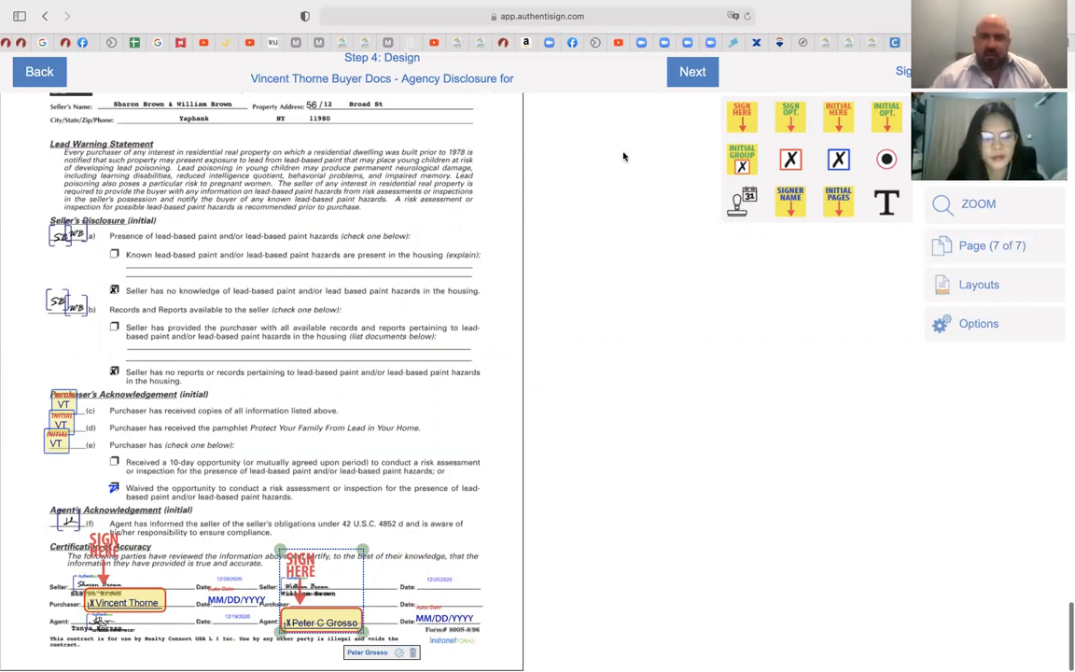
# Finalize the signing setup and send the invitations to the buyer and agent
pyautogui.click(691, 75)
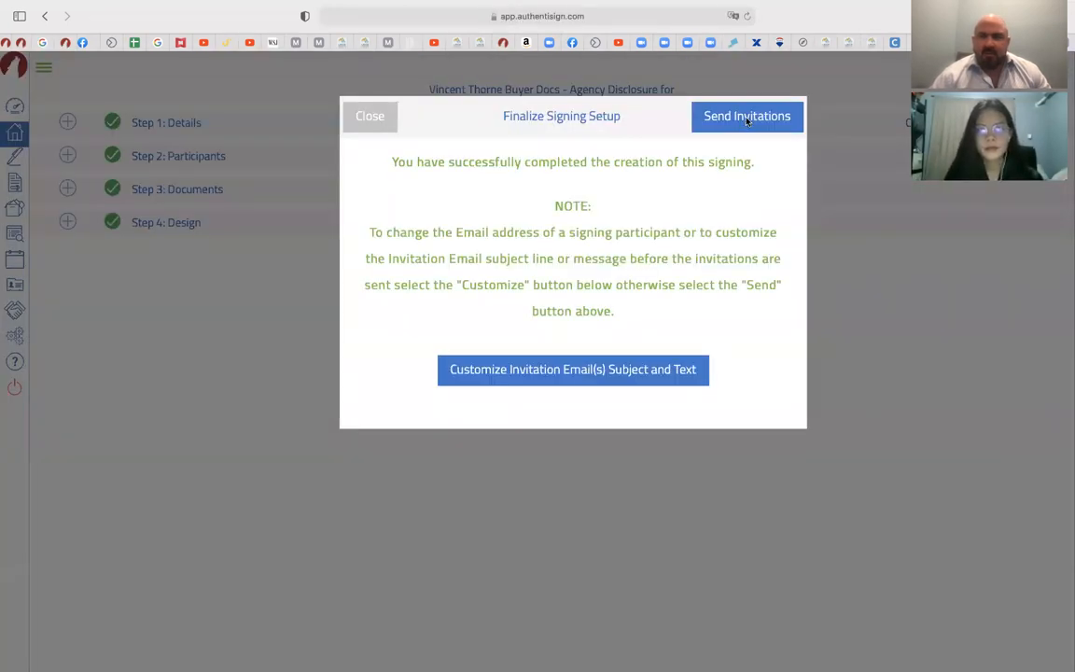
pyautogui.click(747, 118)
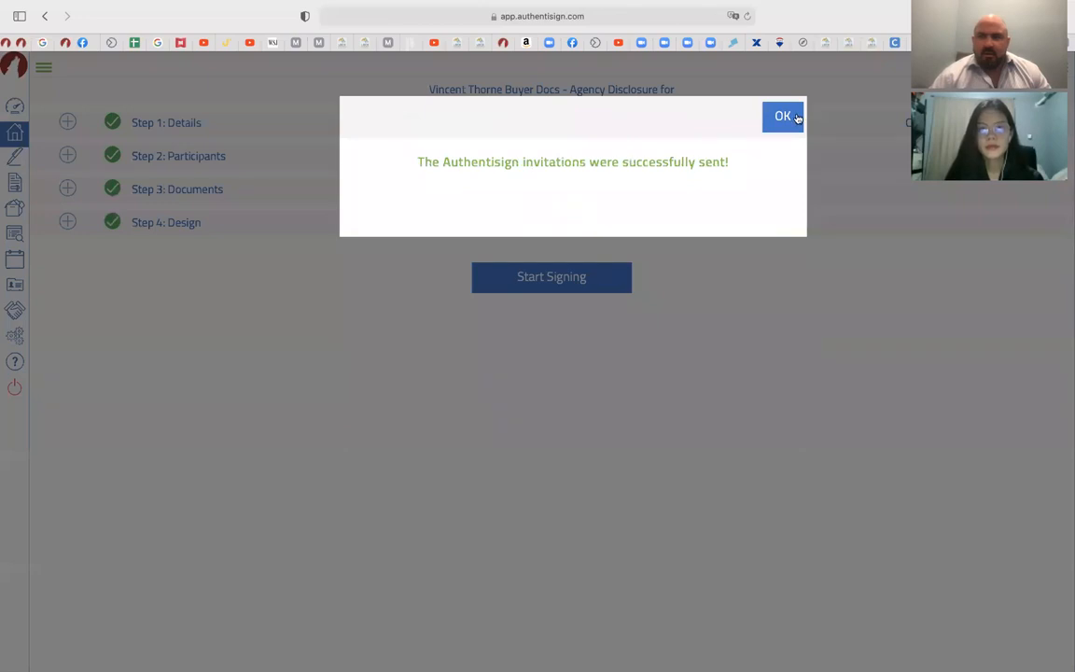
pyautogui.click(783, 117)
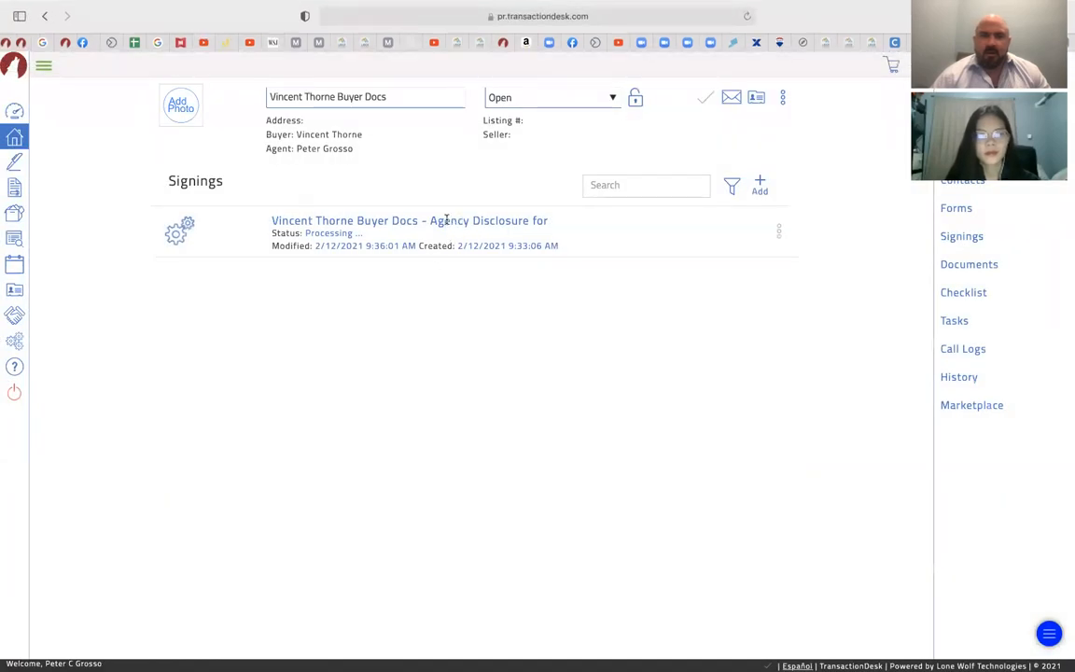
# Open the Agency Disclosure signing's detail page from the Signings list
pyautogui.click(15, 162)
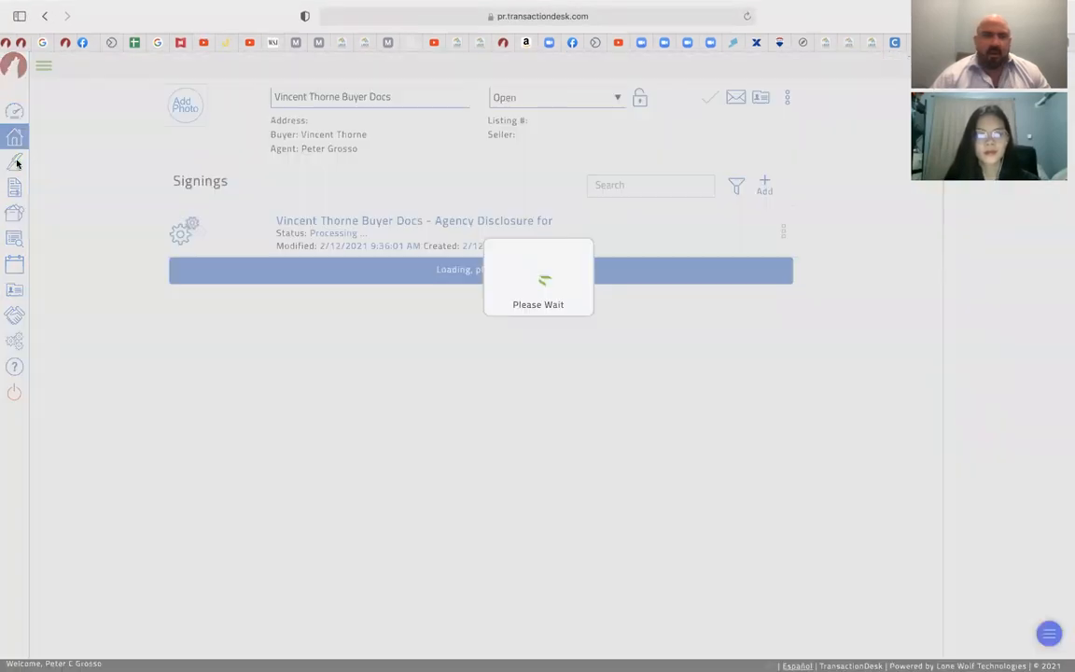
pyautogui.click(529, 140)
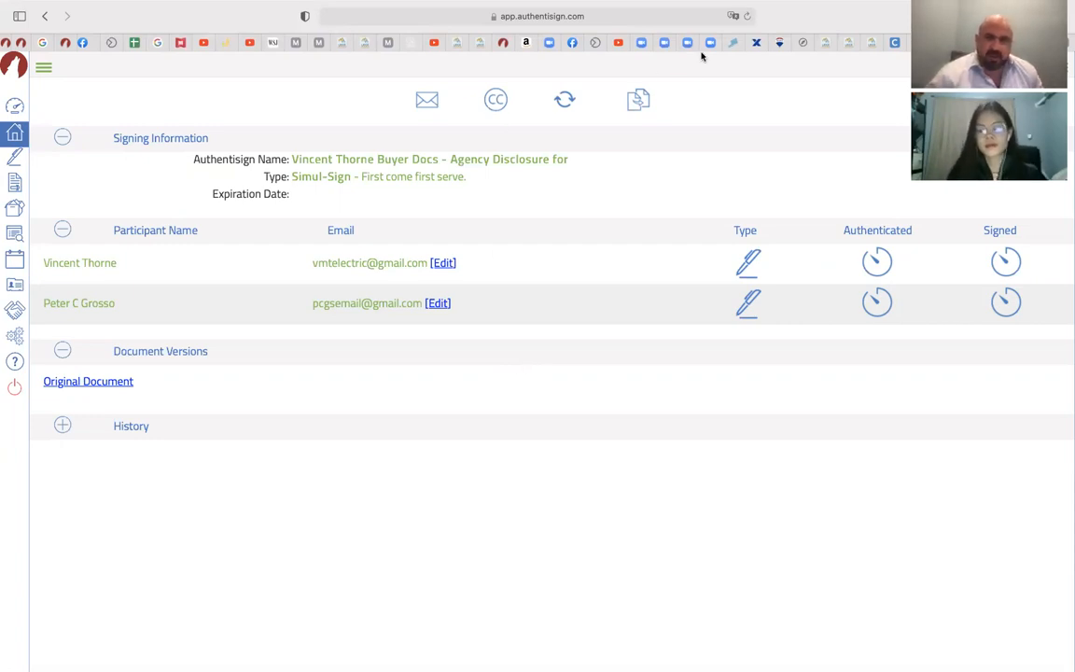
# Refresh the status until the agent shows signed, then return to the Signings list
pyautogui.click(747, 18)
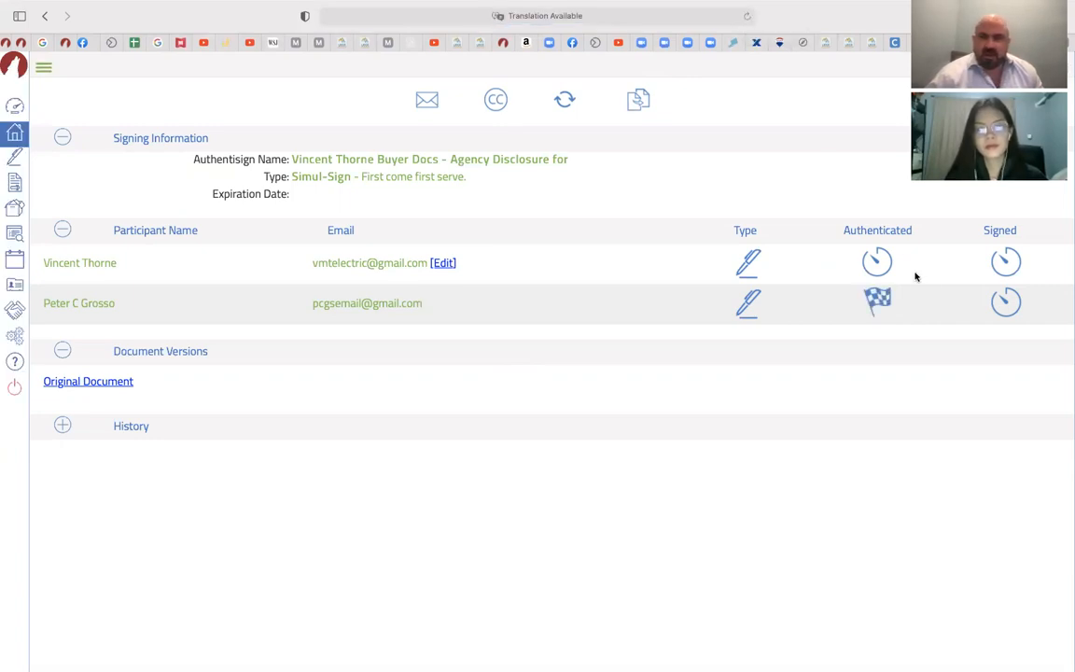
pyautogui.moveTo(885, 306)
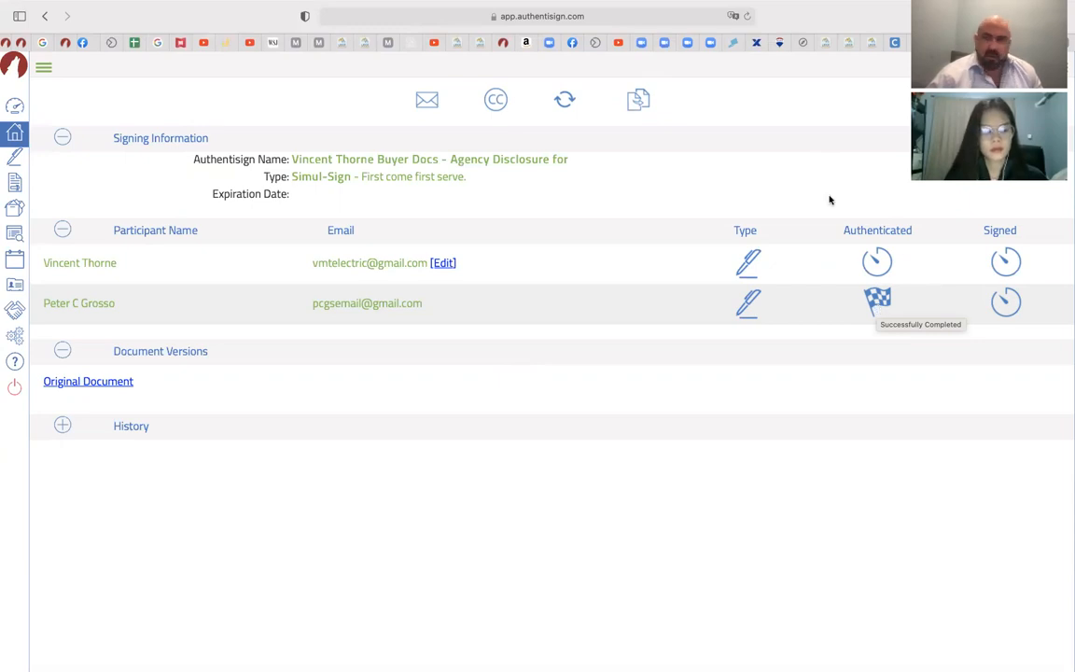
pyautogui.click(748, 16)
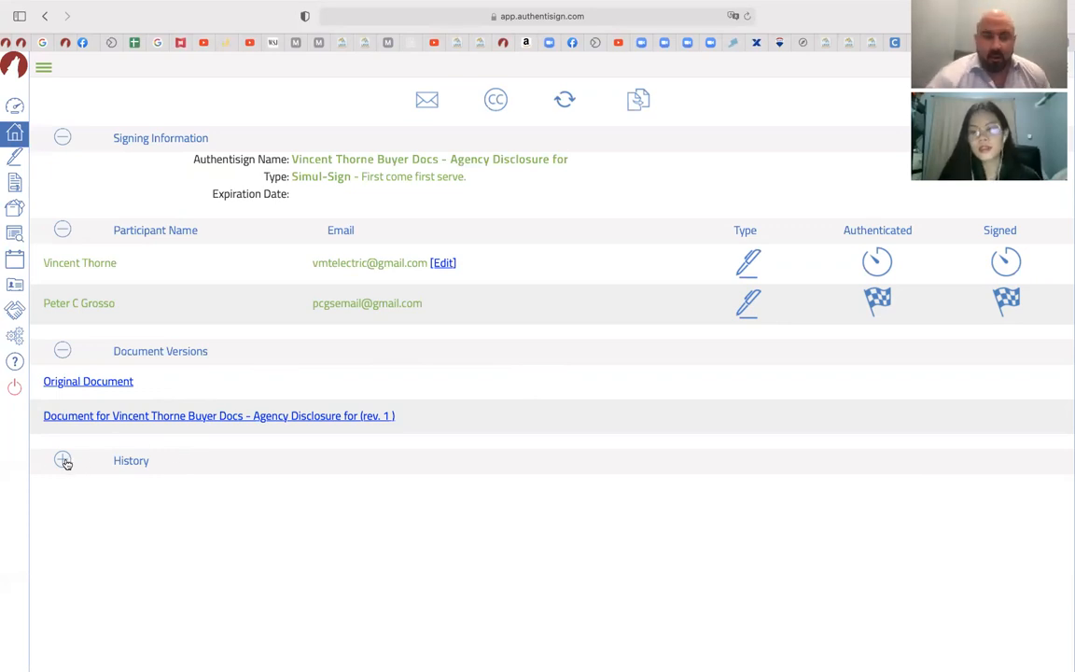
pyautogui.click(14, 137)
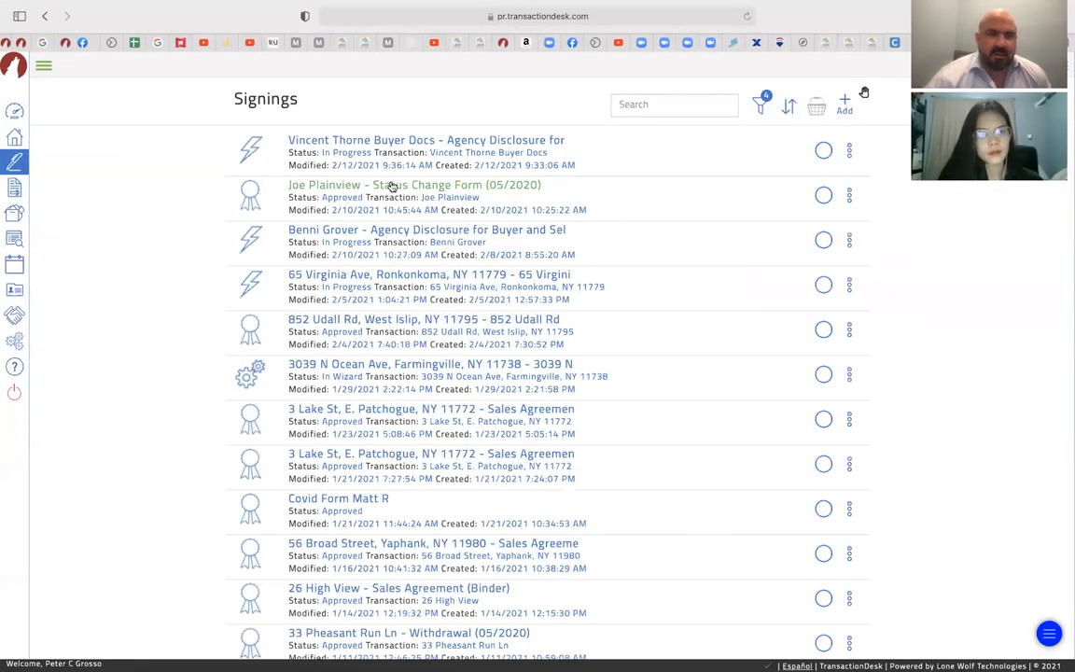
# Open the completed Status Change Form (05/2020) signing and review its final signed document
pyautogui.click(476, 188)
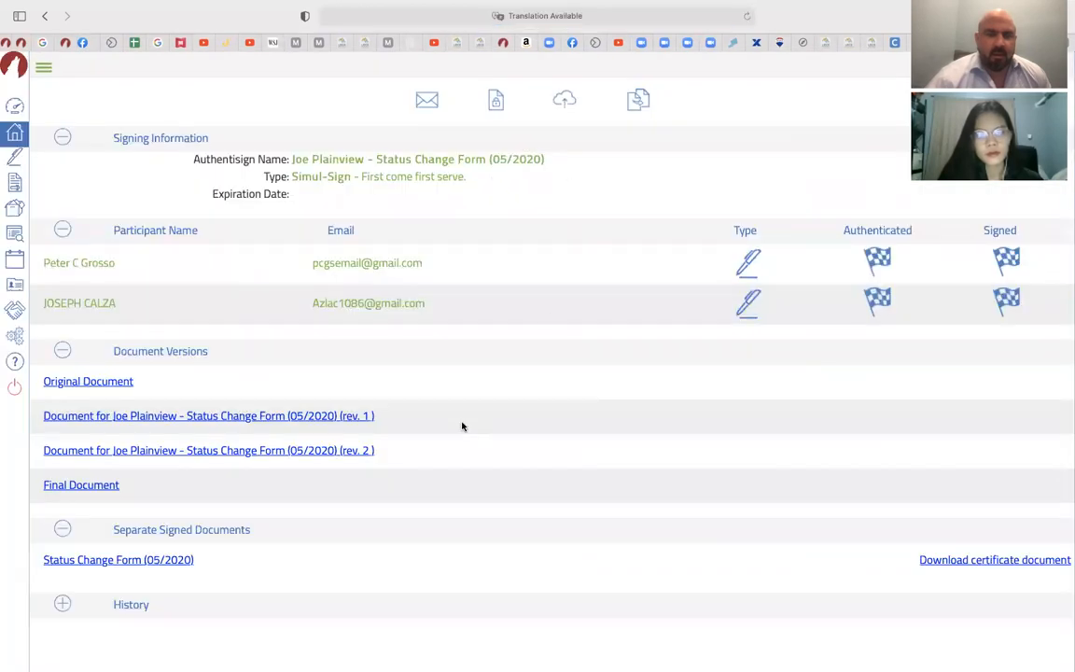
pyautogui.click(75, 484)
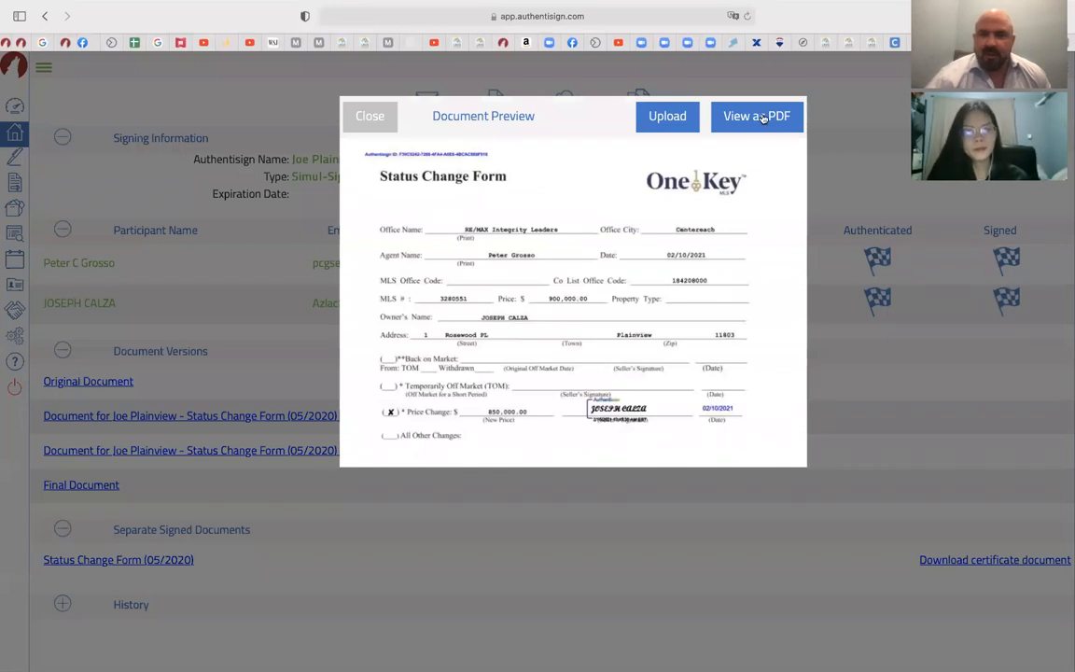
pyautogui.scroll(-5, 588, 249)
pyautogui.scroll(5, 586, 250)
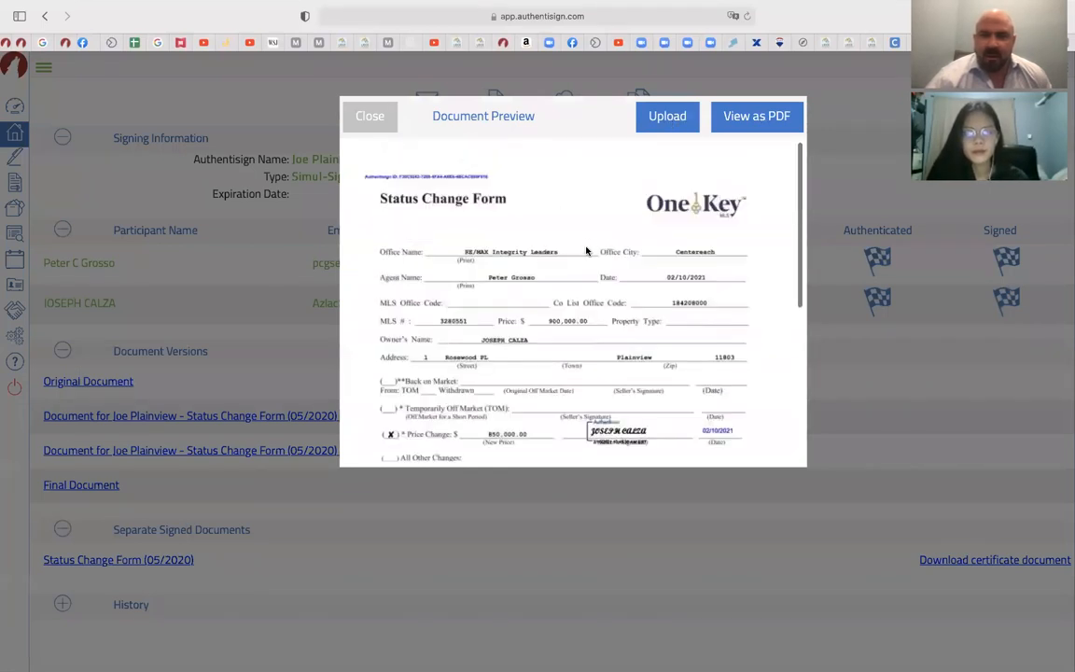
pyautogui.click(366, 117)
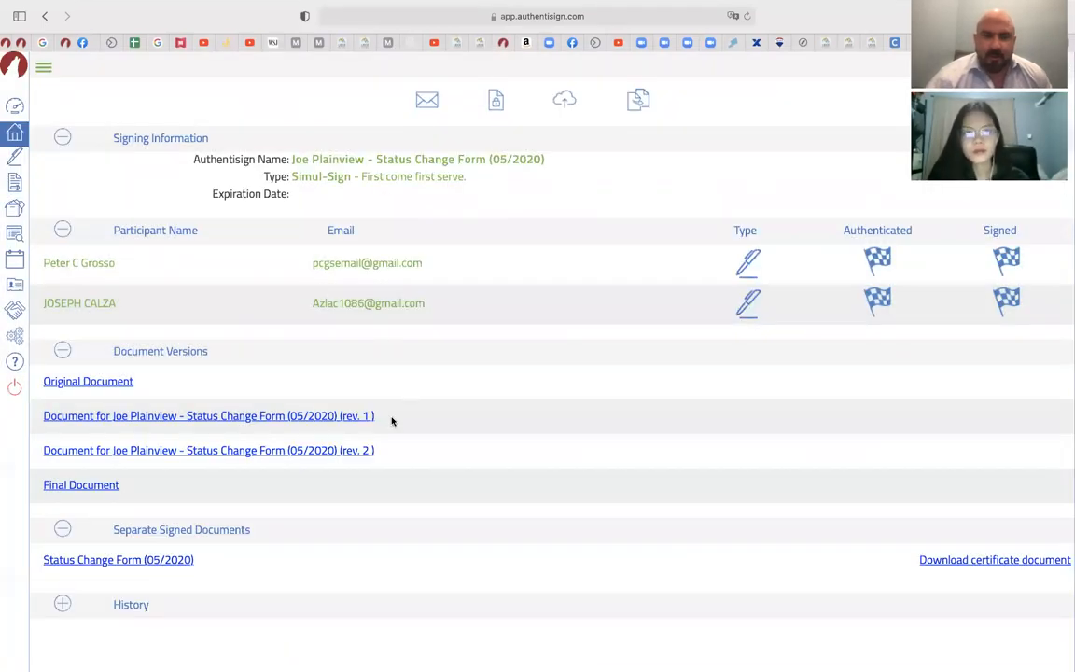